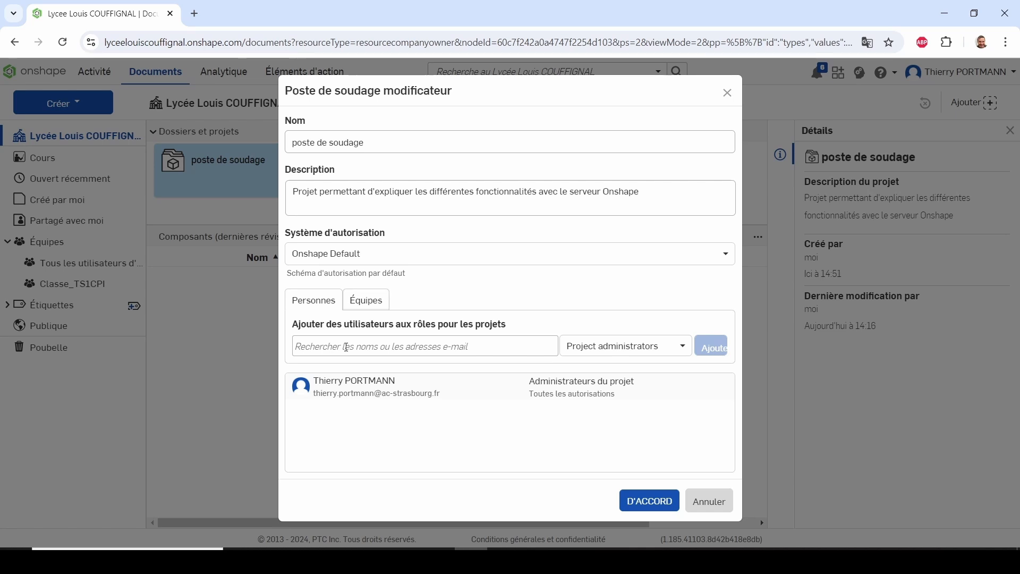
Add the owner's second user account to the poste de soudage project with the Reviewers role and save the project
click(346, 347)
text(th)
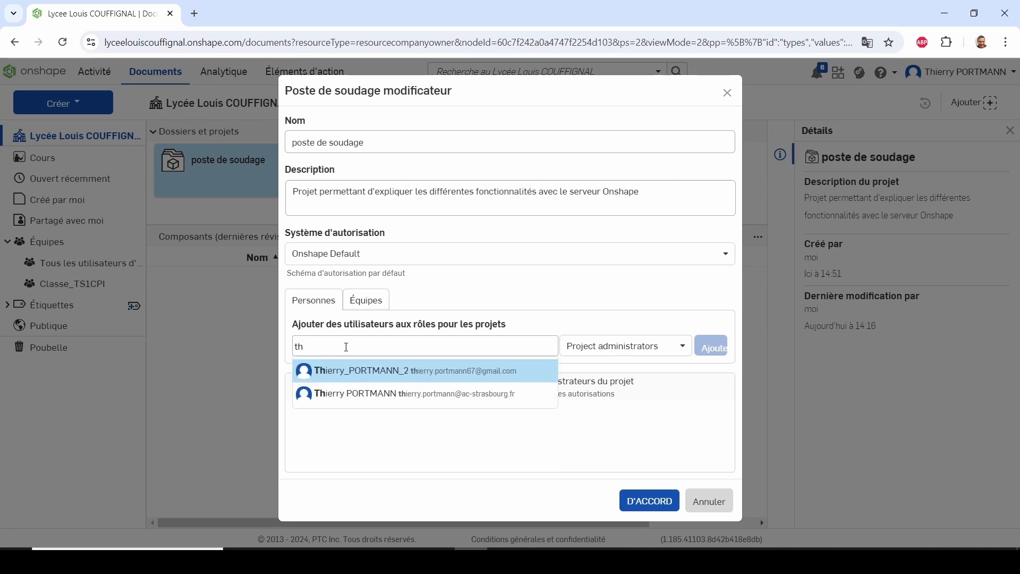
click(361, 372)
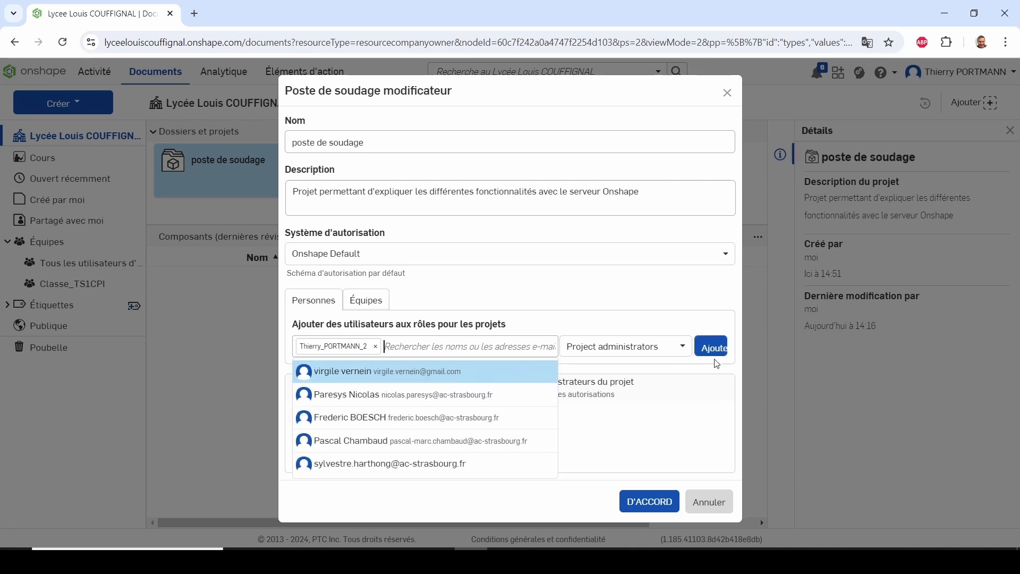
click(682, 346)
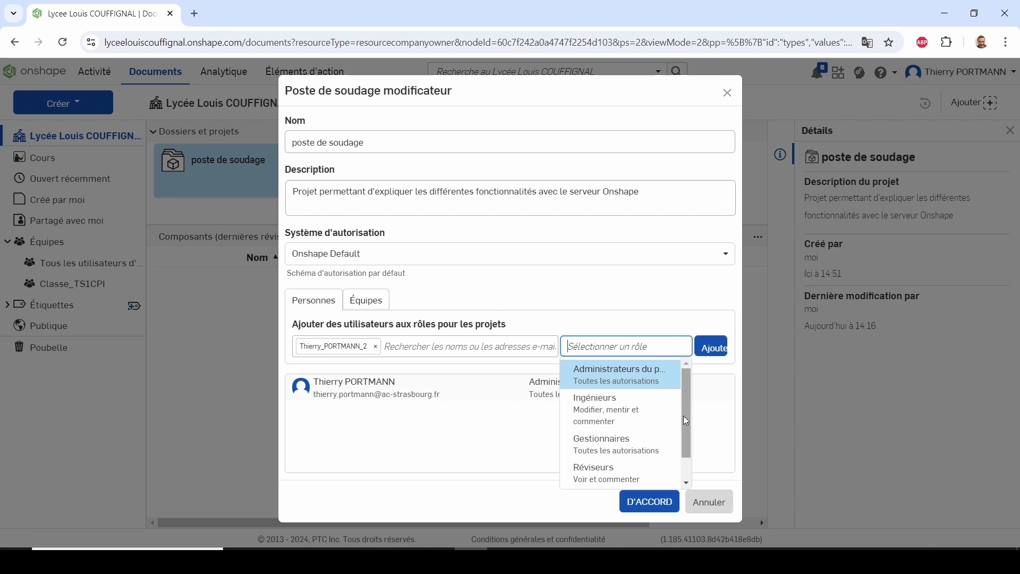
drag(686, 420, 684, 454)
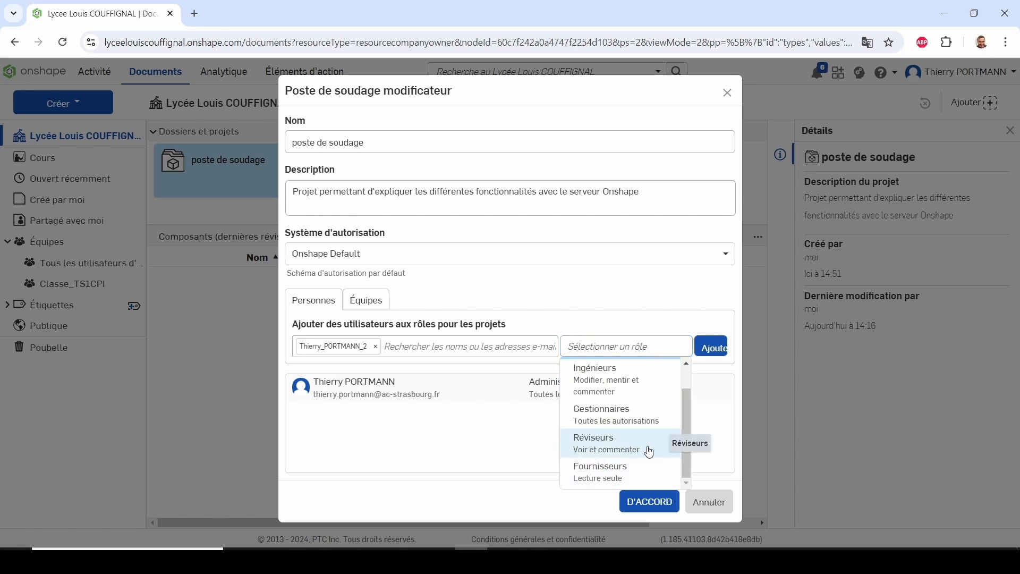
click(649, 450)
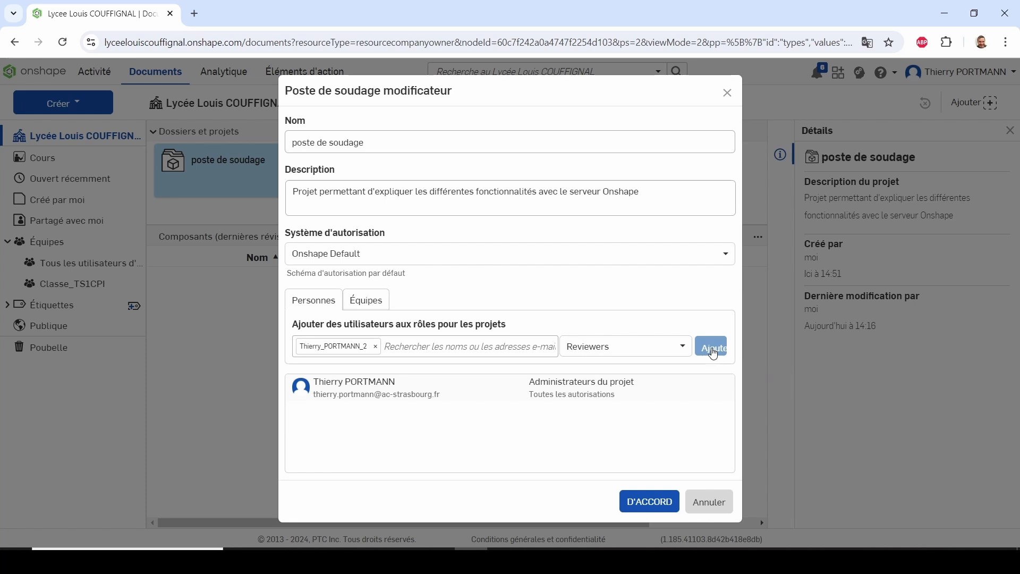
click(712, 349)
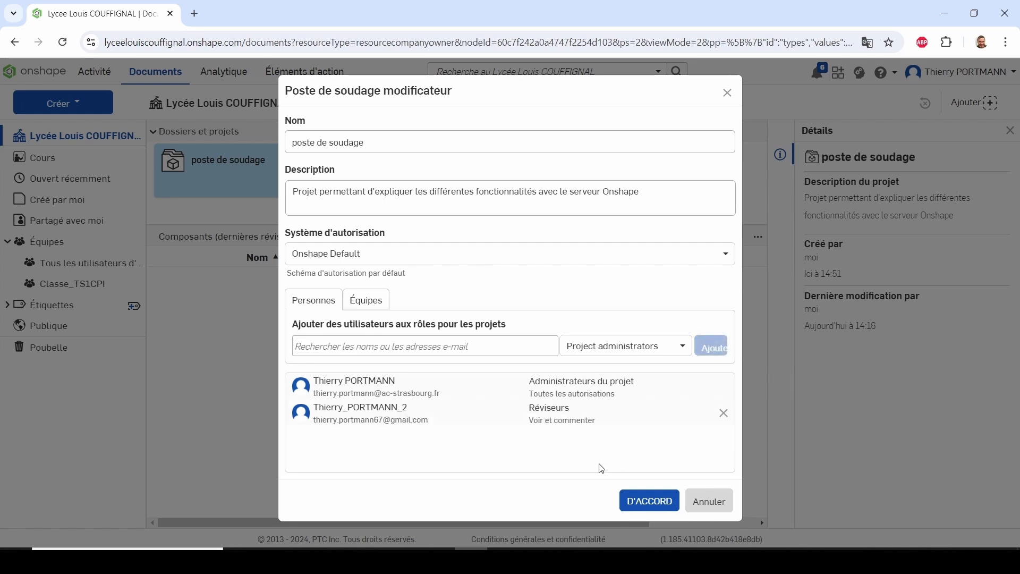
click(653, 506)
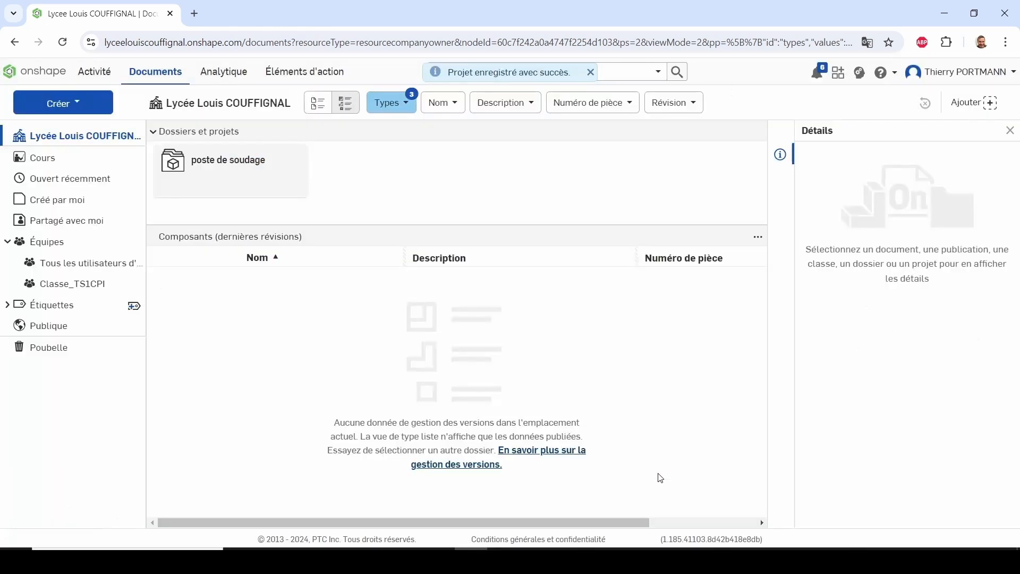
Show the documents in list view and review the user roles in the poste de soudage project's settings
click(346, 104)
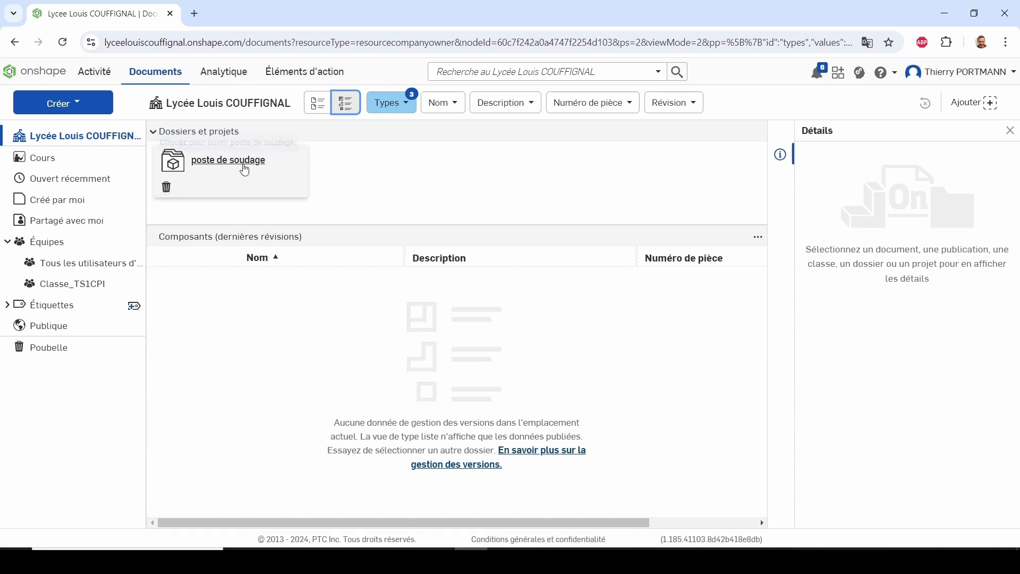
right_click(248, 167)
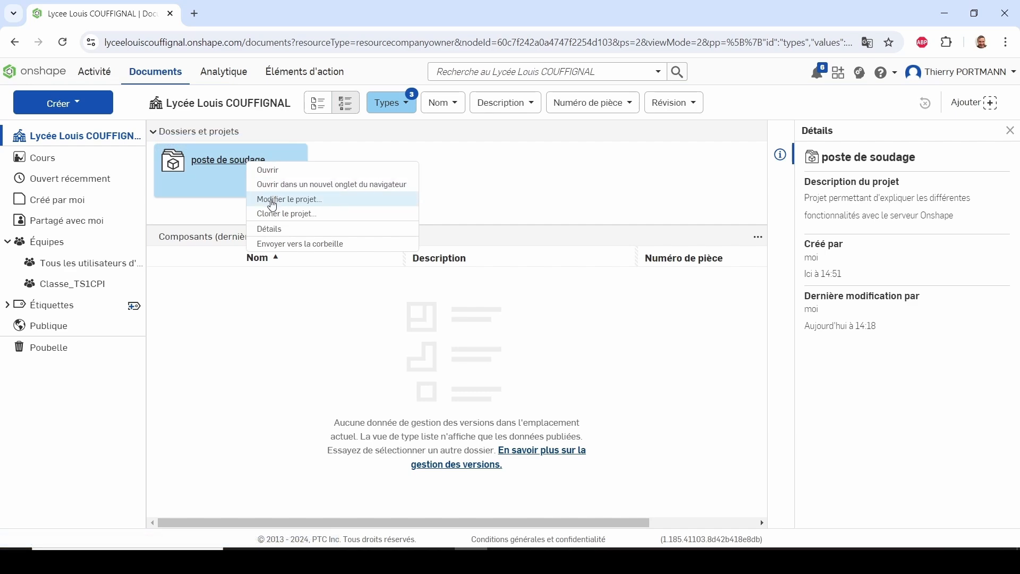
click(272, 200)
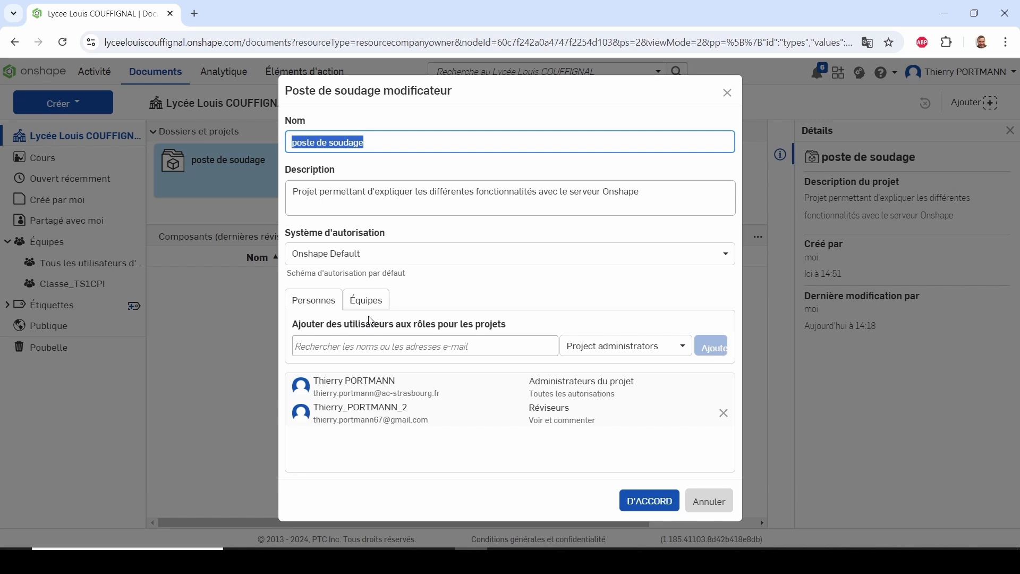
click(649, 501)
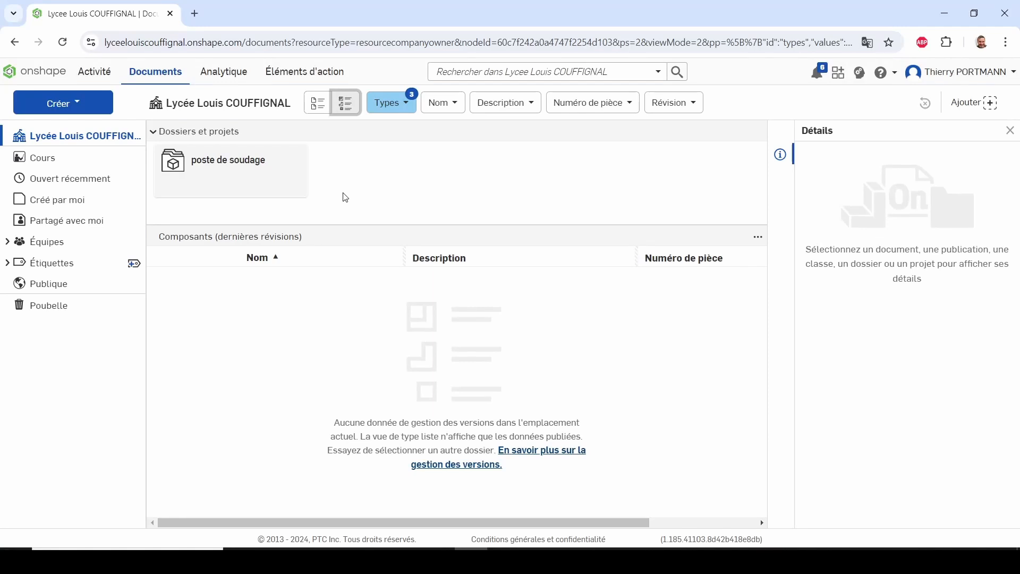
Open the poste de soudage project and create a new document named Etude in it
right_click(253, 166)
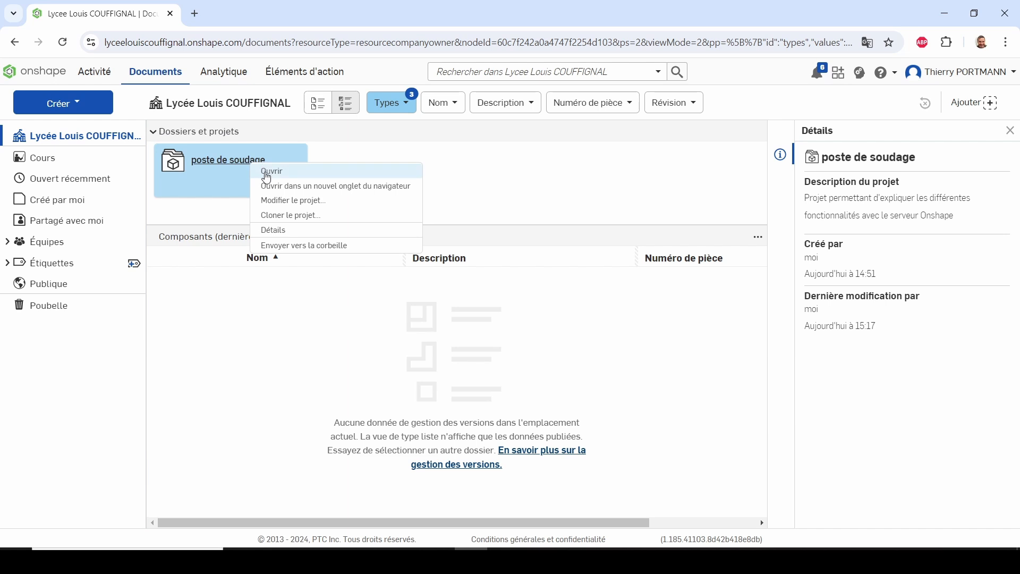
click(267, 172)
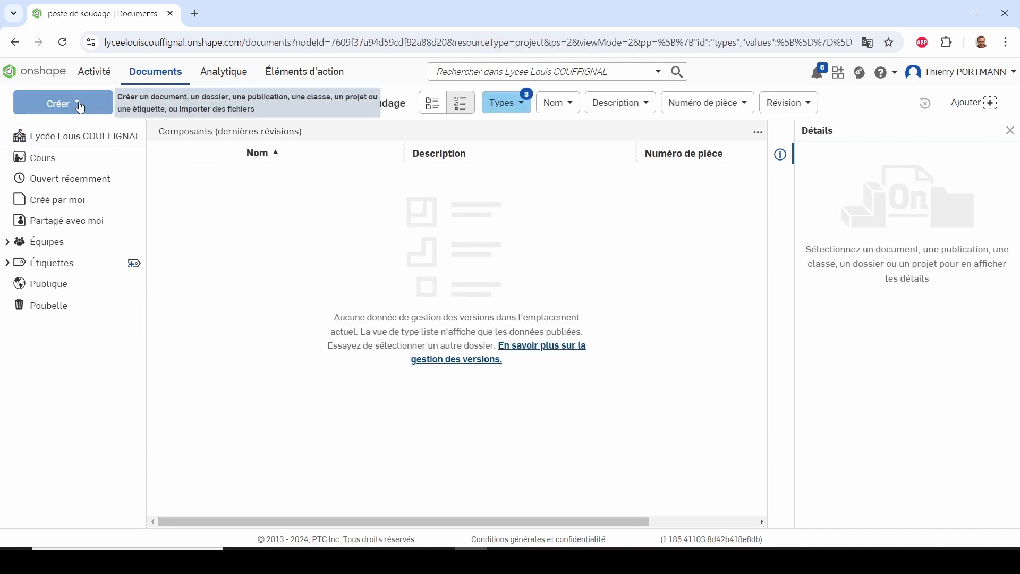
click(78, 106)
click(81, 128)
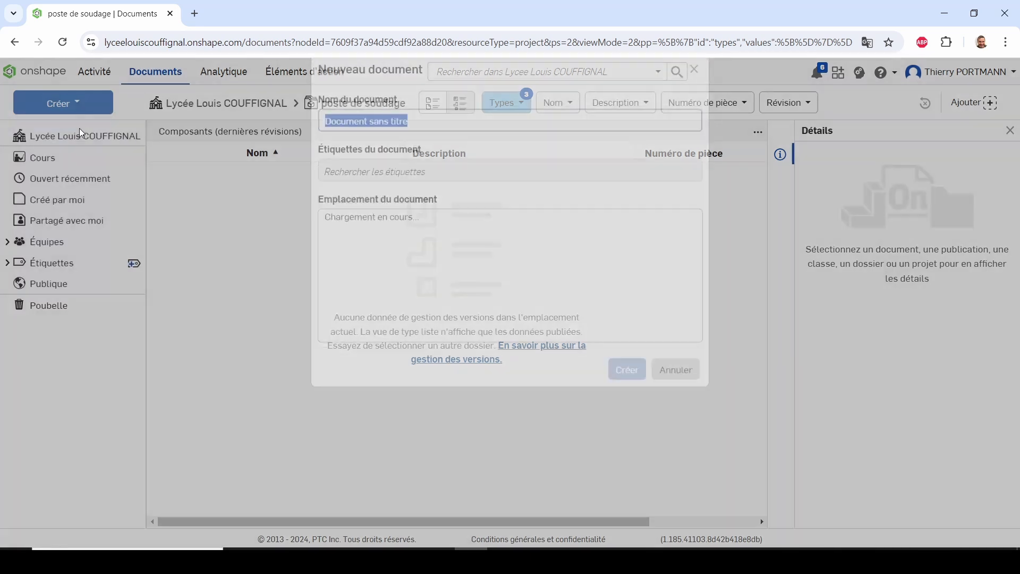
text(Etude)
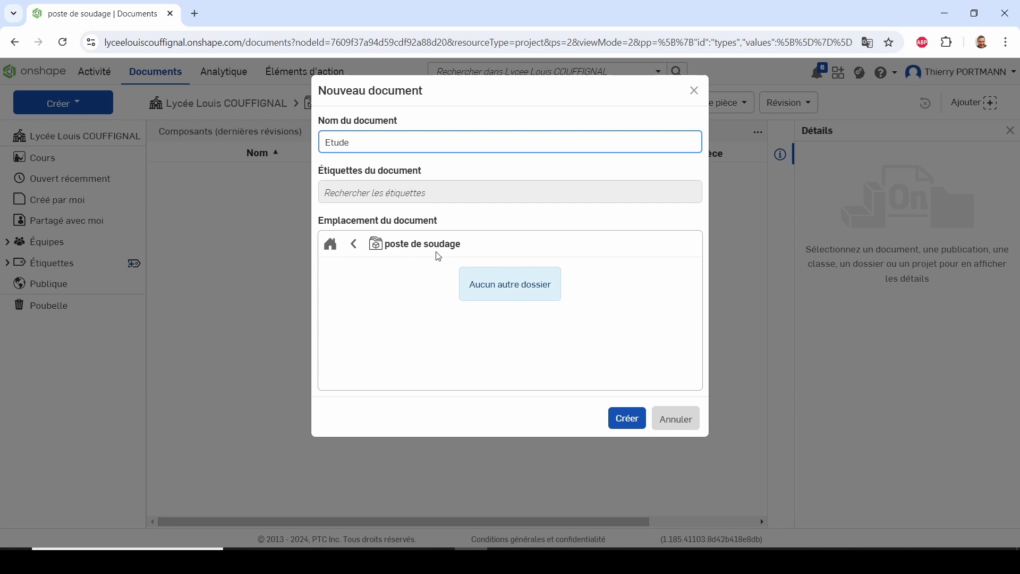
click(627, 418)
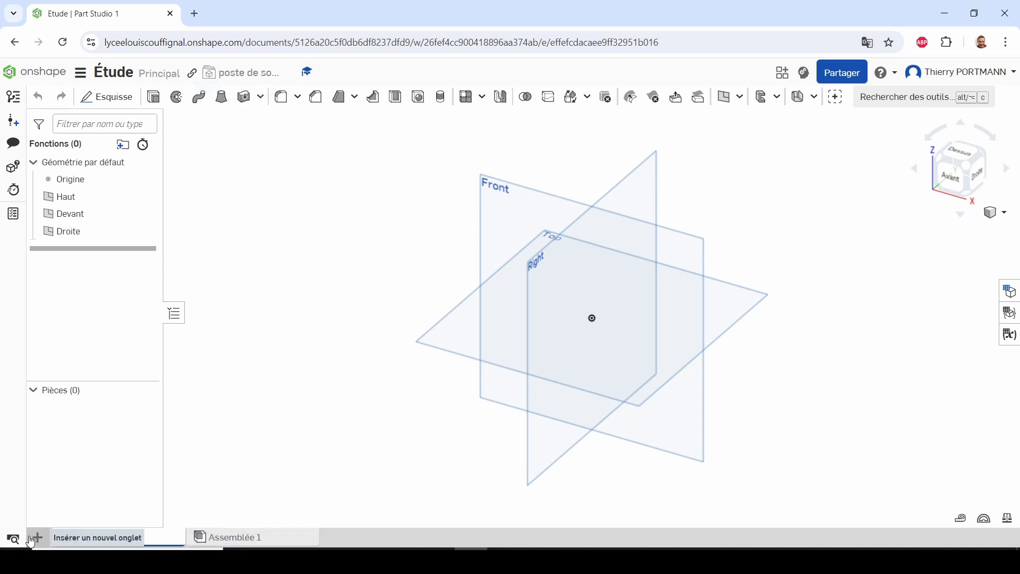
Import the PDF "sujet E61E62 poste de soudage" into the document and view its first page
click(37, 539)
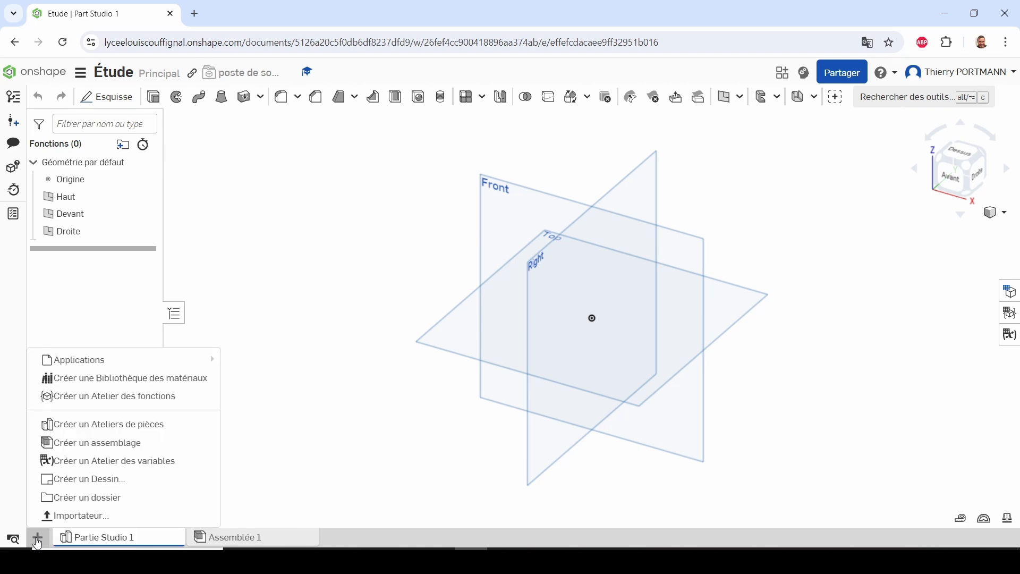
click(63, 520)
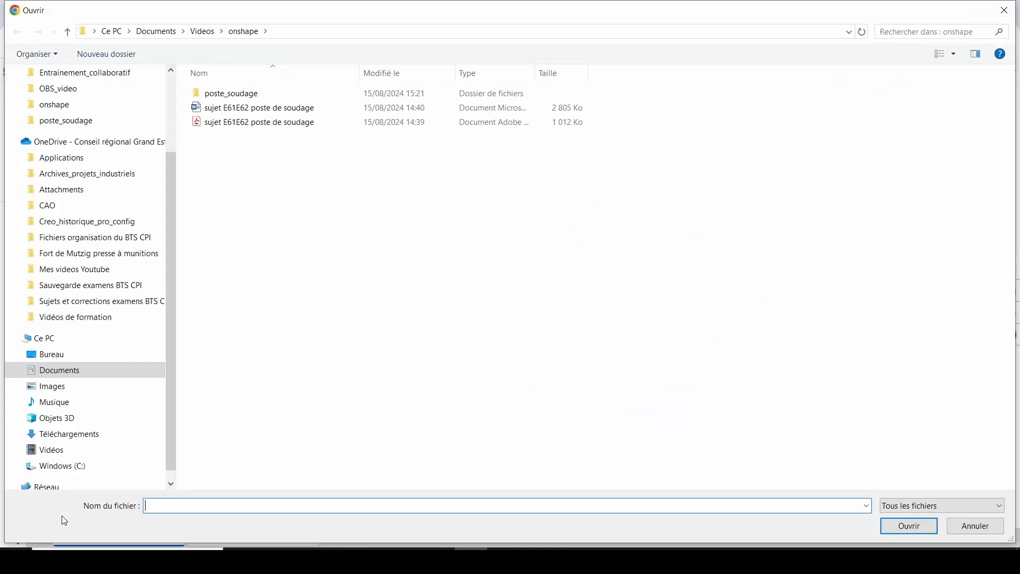
click(232, 125)
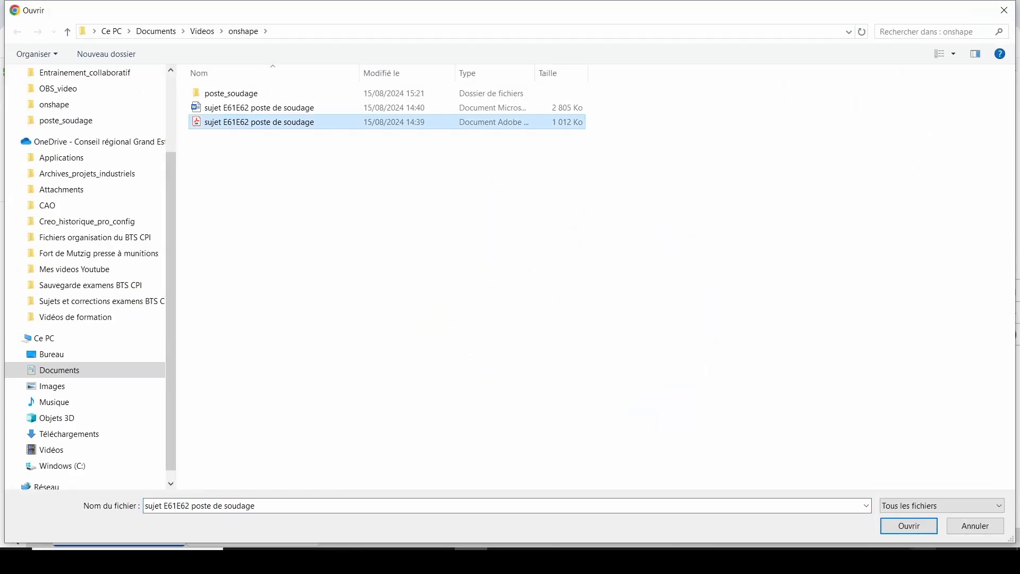
click(903, 527)
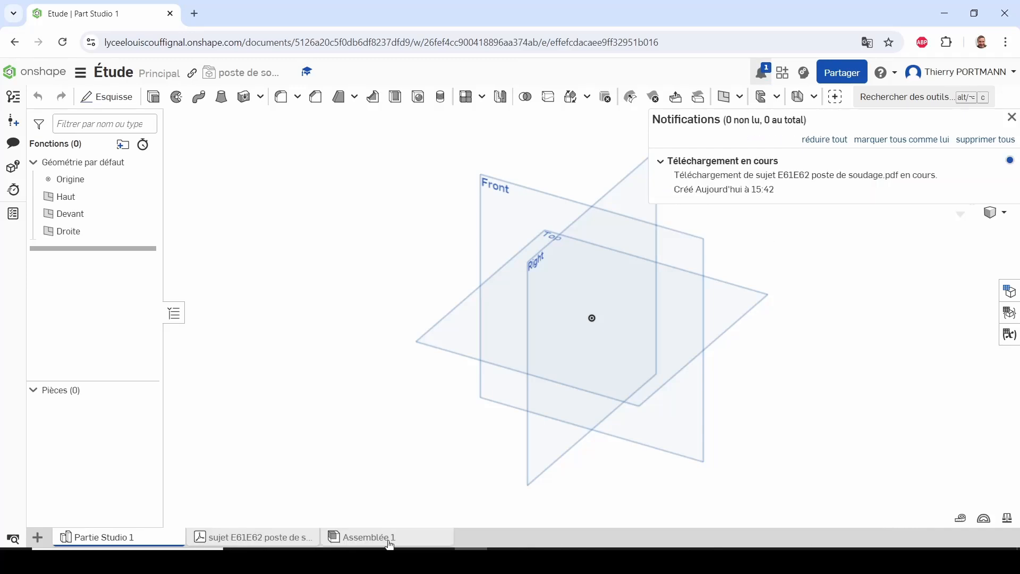
click(229, 541)
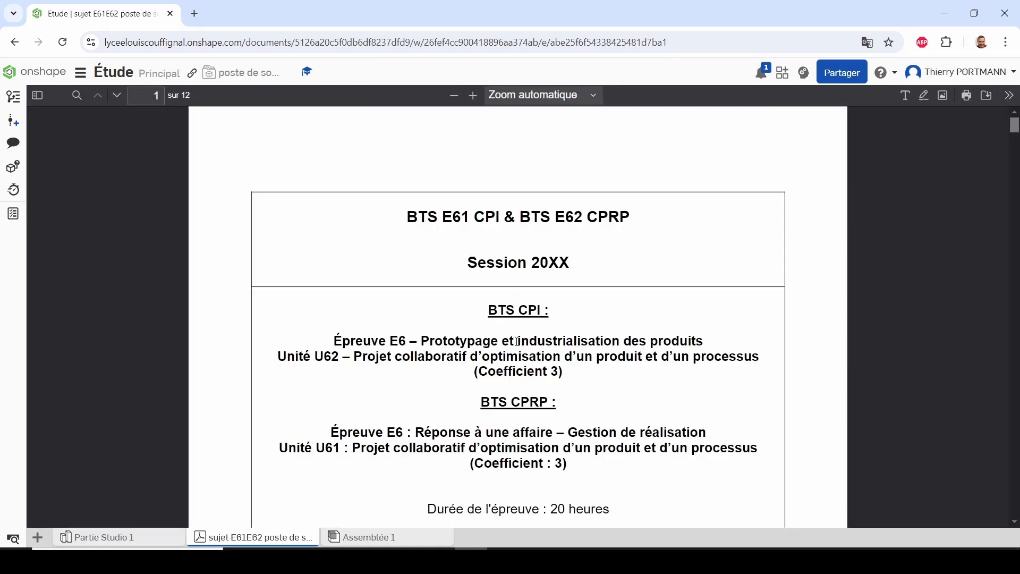
scroll(517, 341, down, 3)
scroll(517, 342, up, 2)
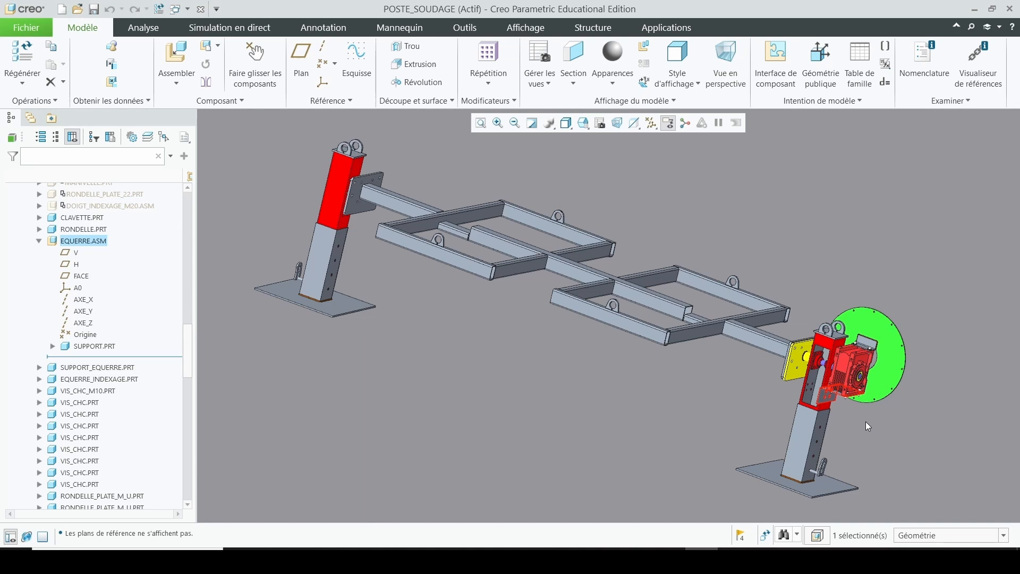
In Creo, save a copy of the POSTE_SOUDAGE assembly as a Parasolid (*.x_t) file named poste_soudage in the version_initiale folder
middle_drag(856, 415, 853, 387)
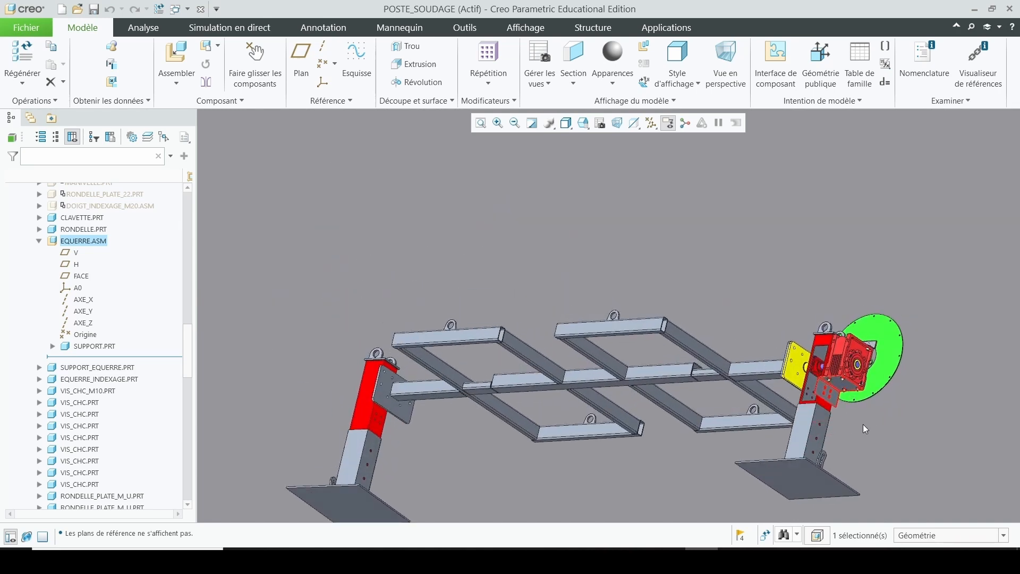
scroll(844, 402, down, 3)
scroll(846, 405, down, 6)
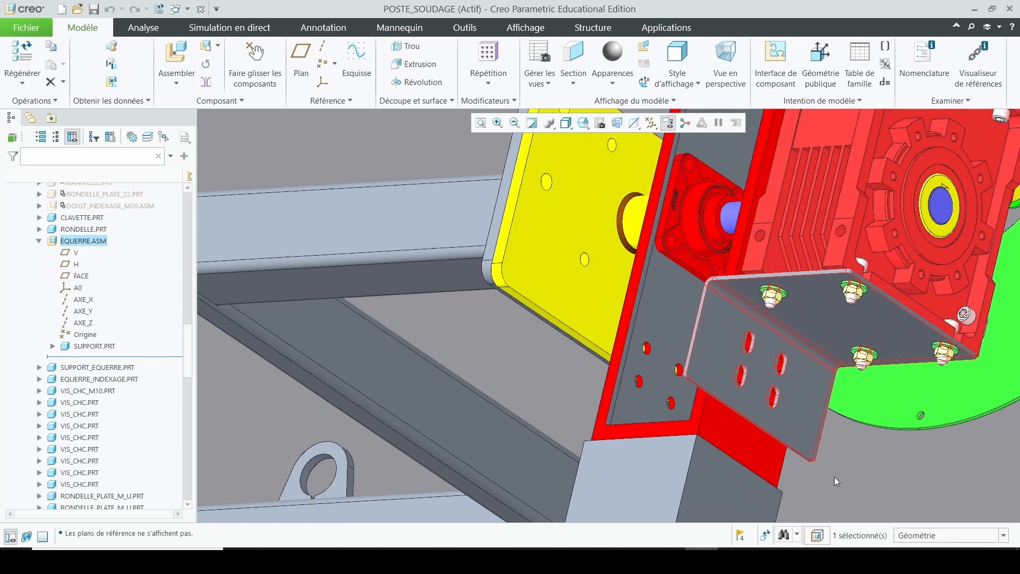
key(ctrl+d)
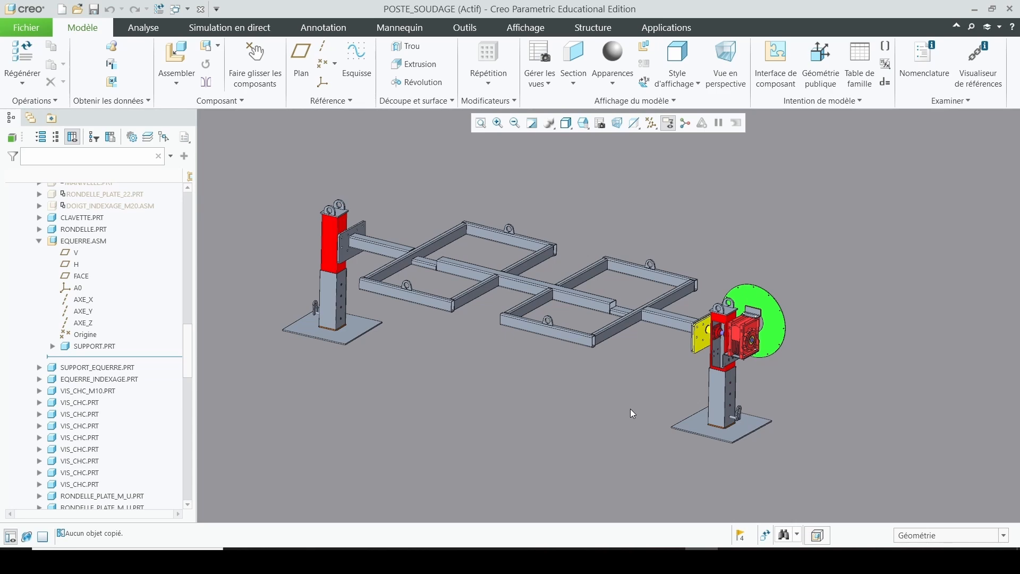
click(24, 30)
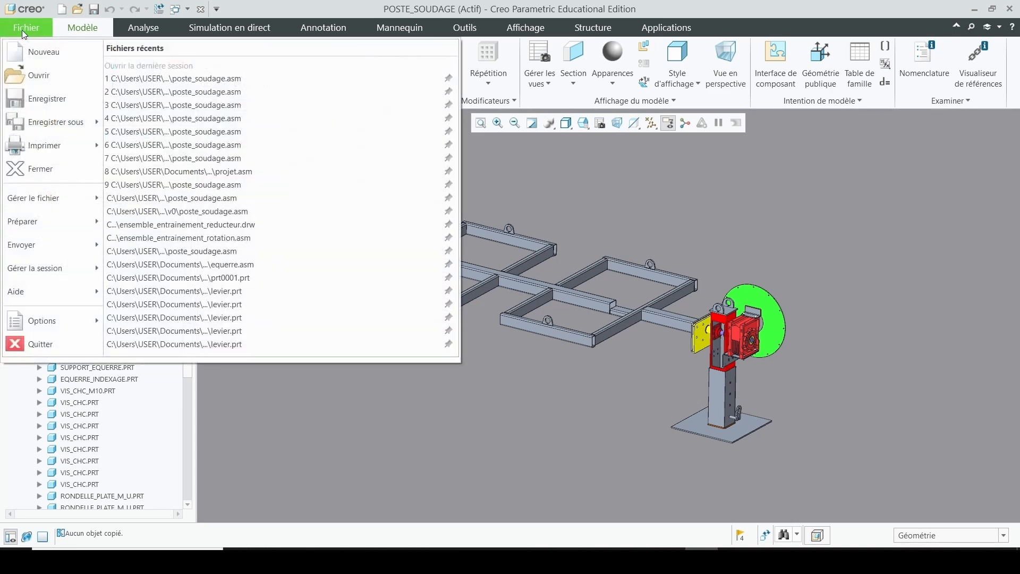
mouse_move(62, 130)
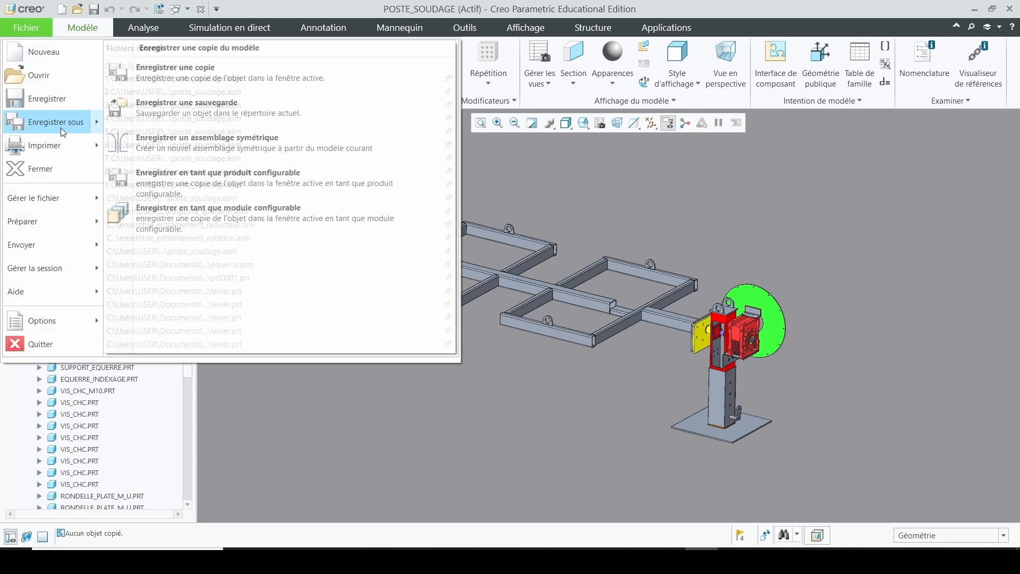
click(192, 80)
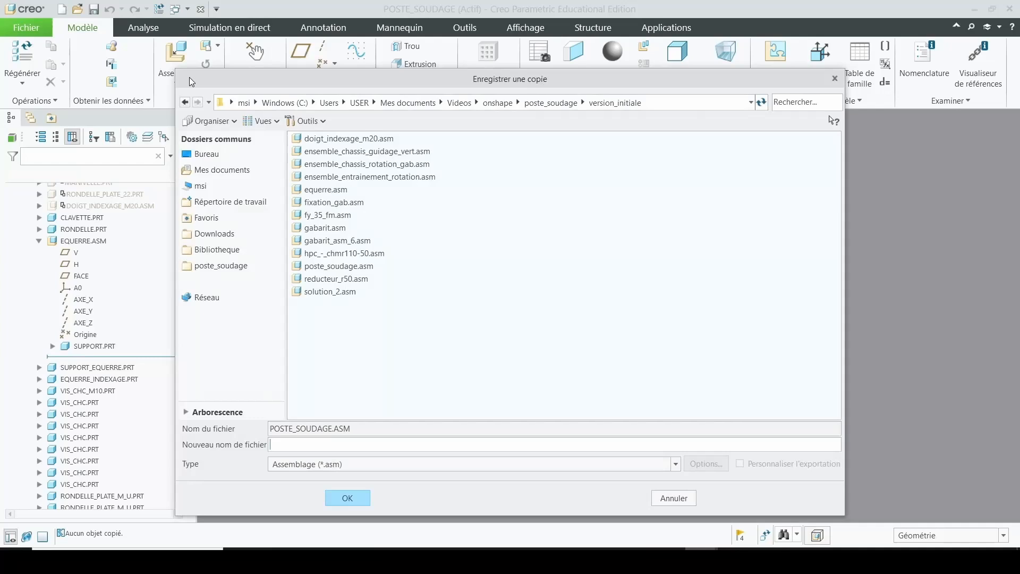
click(311, 465)
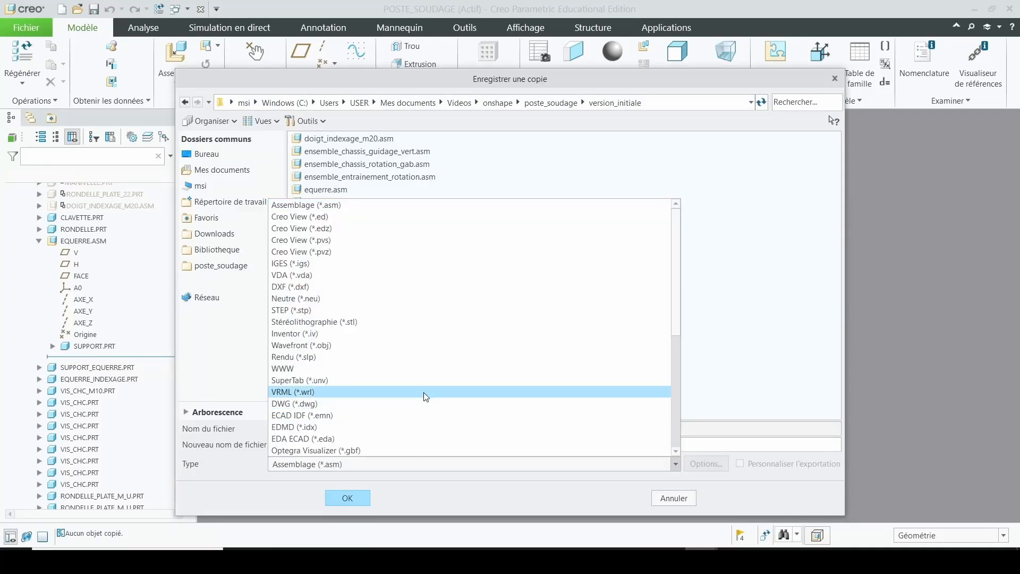
scroll(431, 396, down, 3)
scroll(429, 392, down, 3)
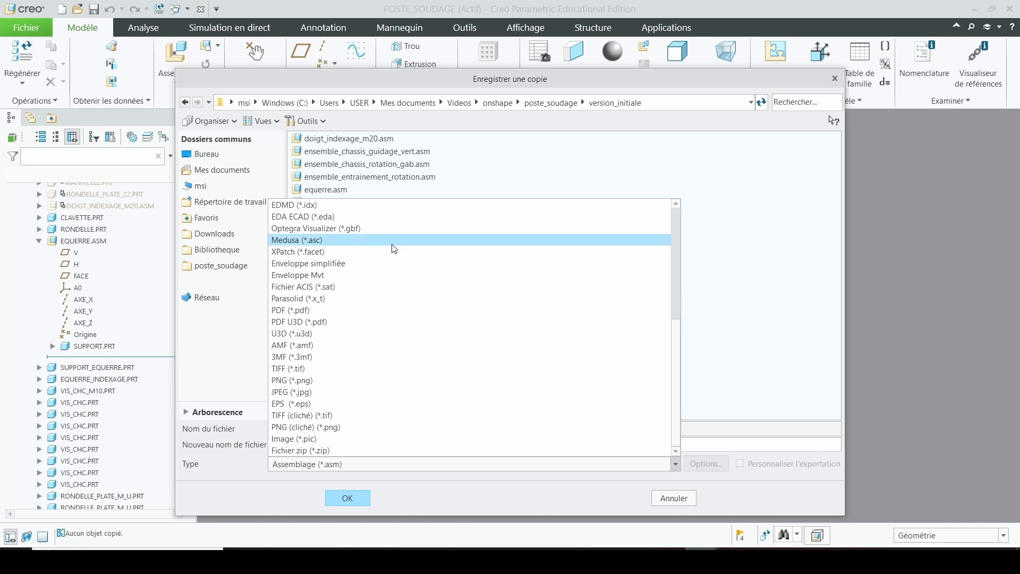
click(377, 298)
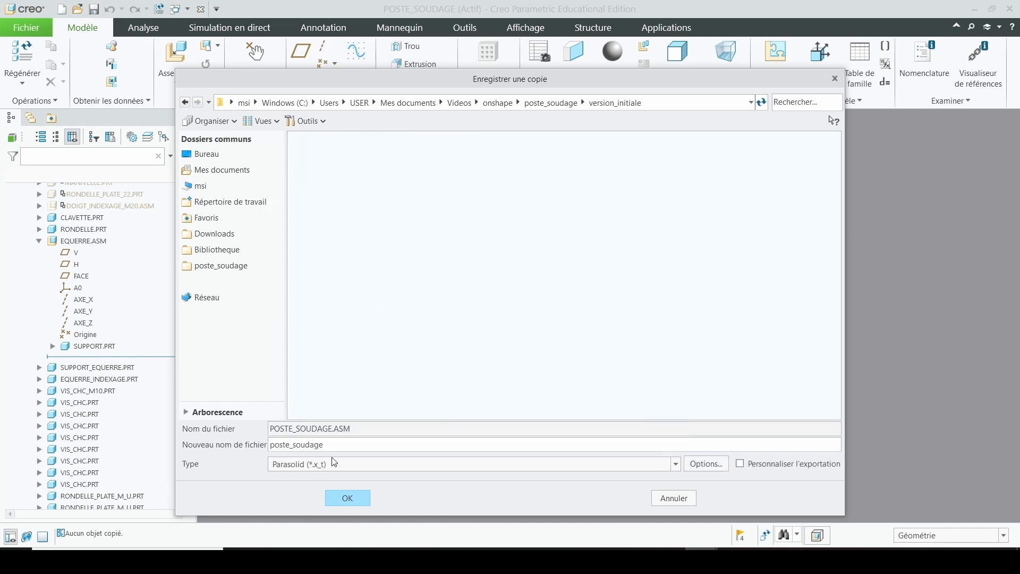
click(348, 498)
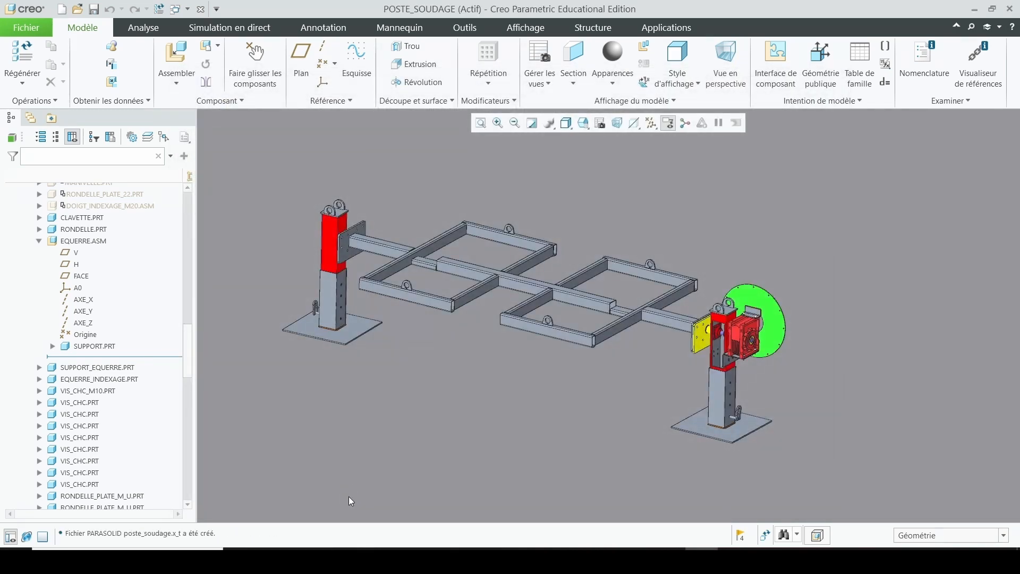
Switch to Onshape and import the poste_soudage Parasolid file from the version_initiale folder into the current document
key(alt+Tab)
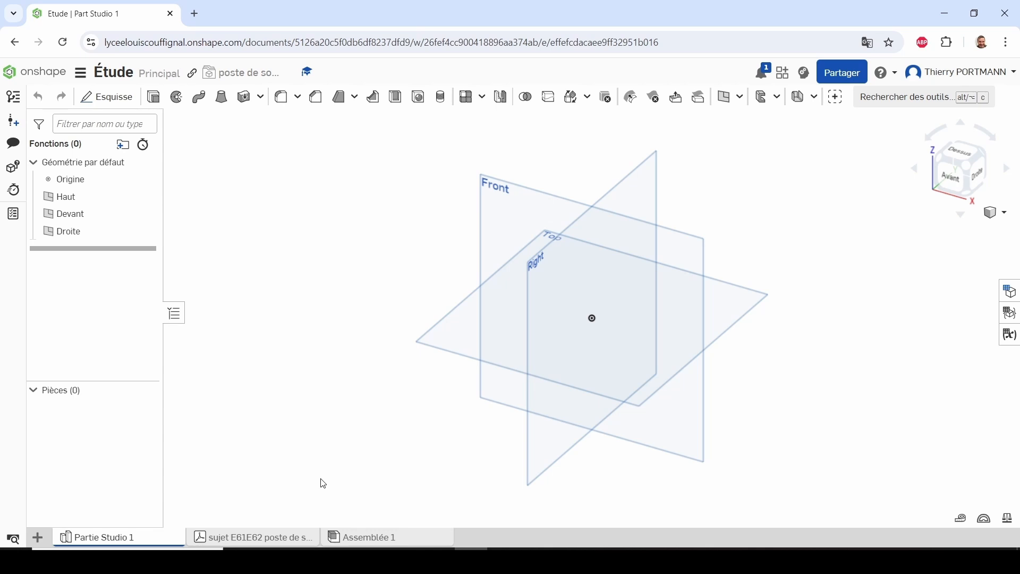
click(37, 538)
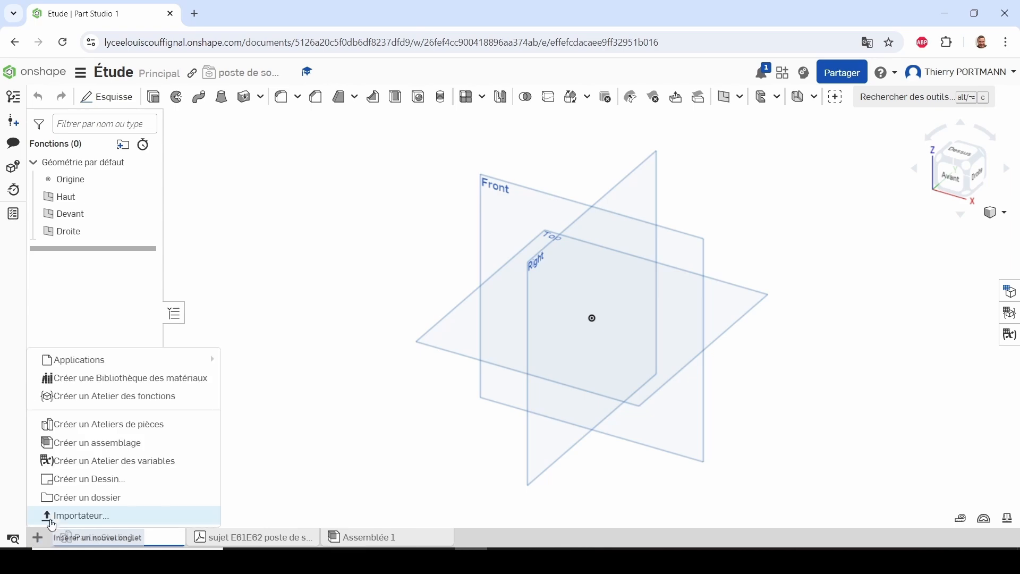
click(53, 518)
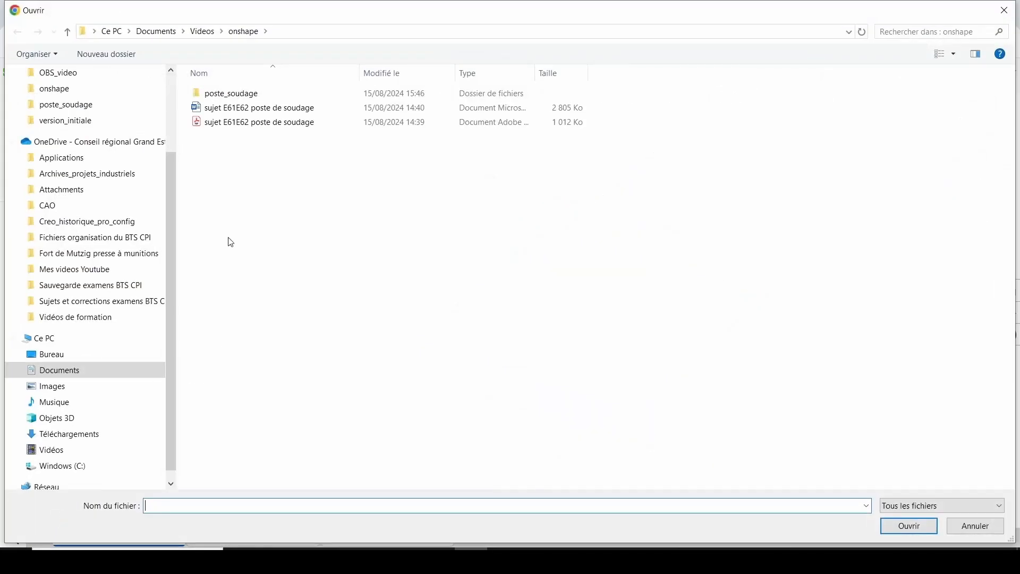
click(309, 31)
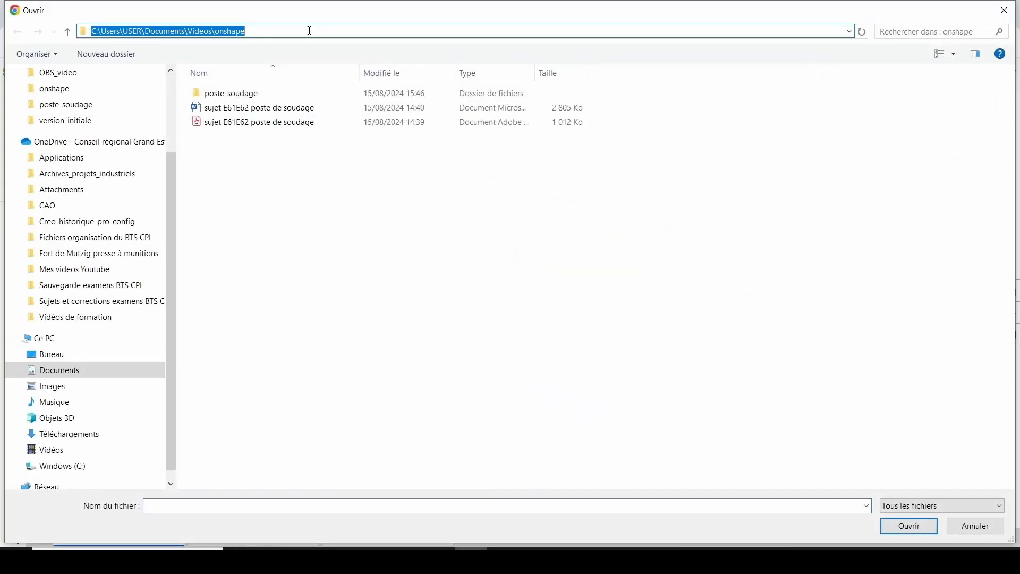
text(C:\Users\USER\Documents\Videos\onshape\poste_soudage\version_initiale)
key(Return)
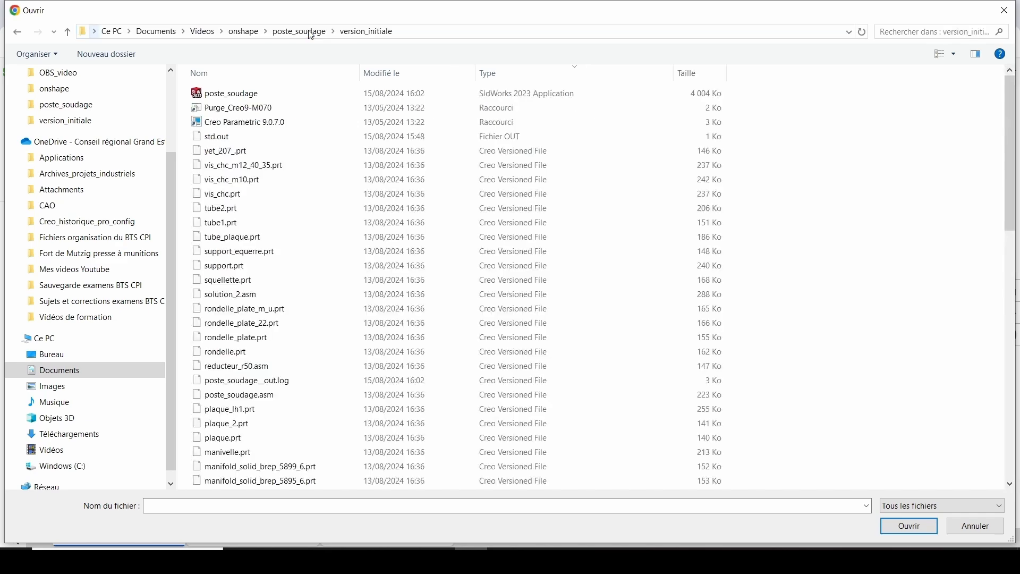
click(258, 96)
click(909, 527)
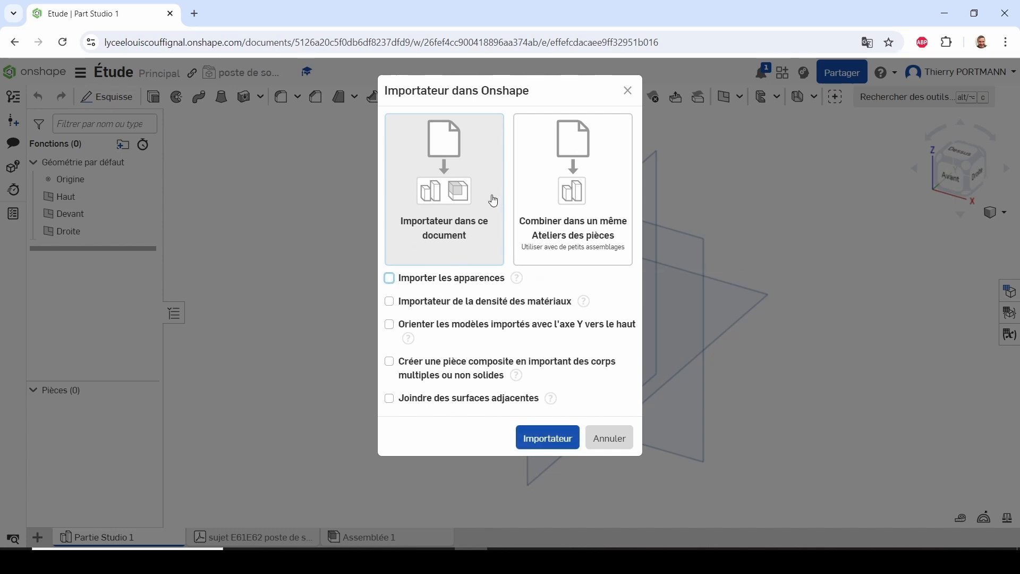
click(547, 451)
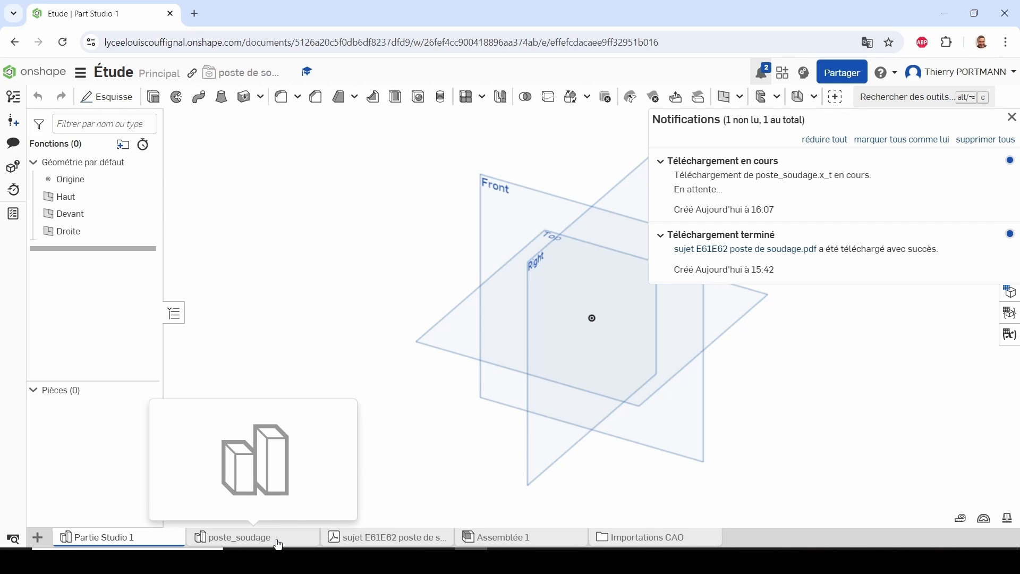
Open the imported poste_soudage parts and examine the model upright, as a whole and close up around the gear reducer's support bracket
click(239, 537)
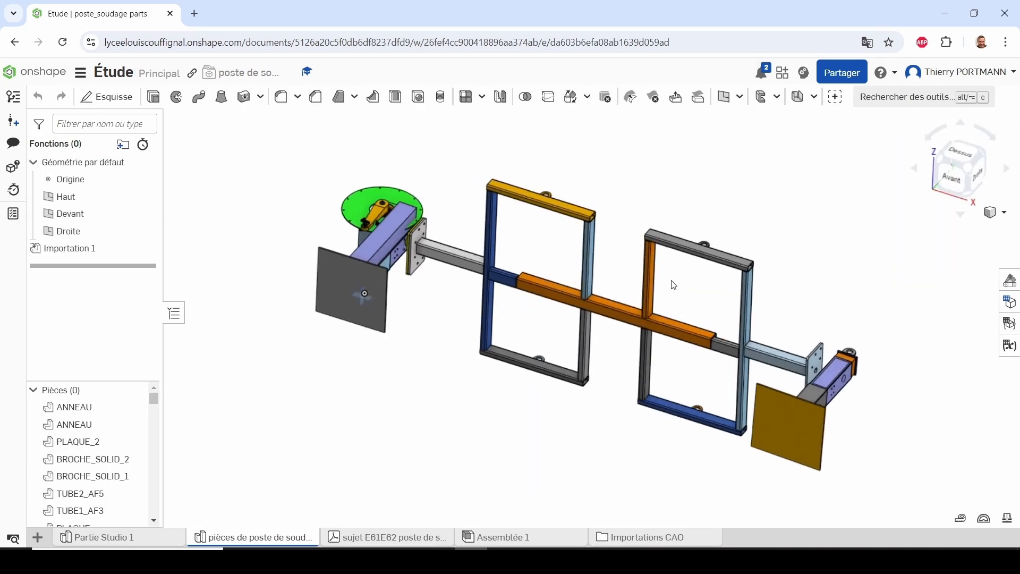
right_drag(674, 285, 641, 337)
right_drag(714, 295, 821, 360)
scroll(808, 361, down, 4)
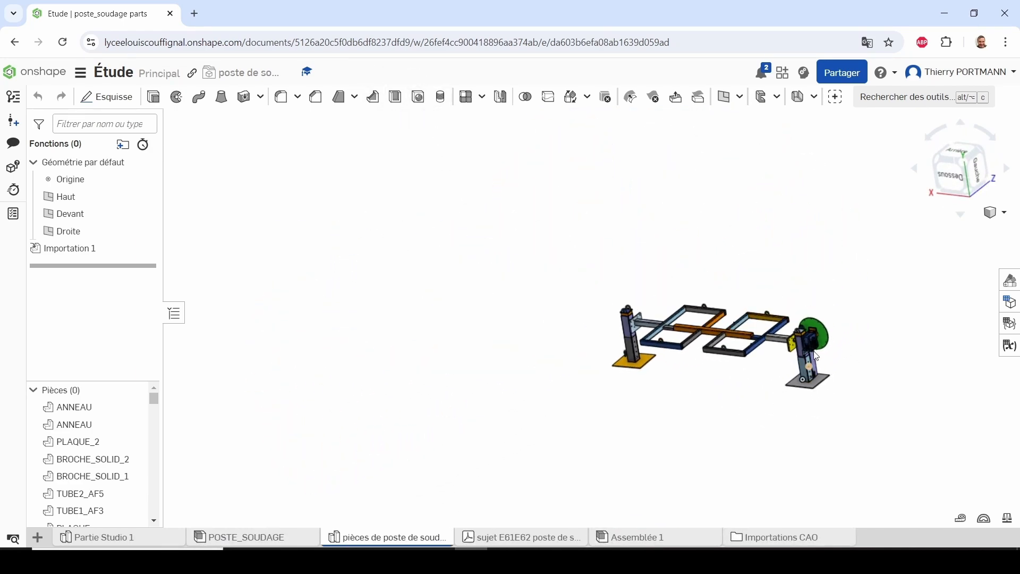
scroll(792, 361, up, 10)
scroll(791, 362, up, 5)
right_drag(784, 356, 764, 324)
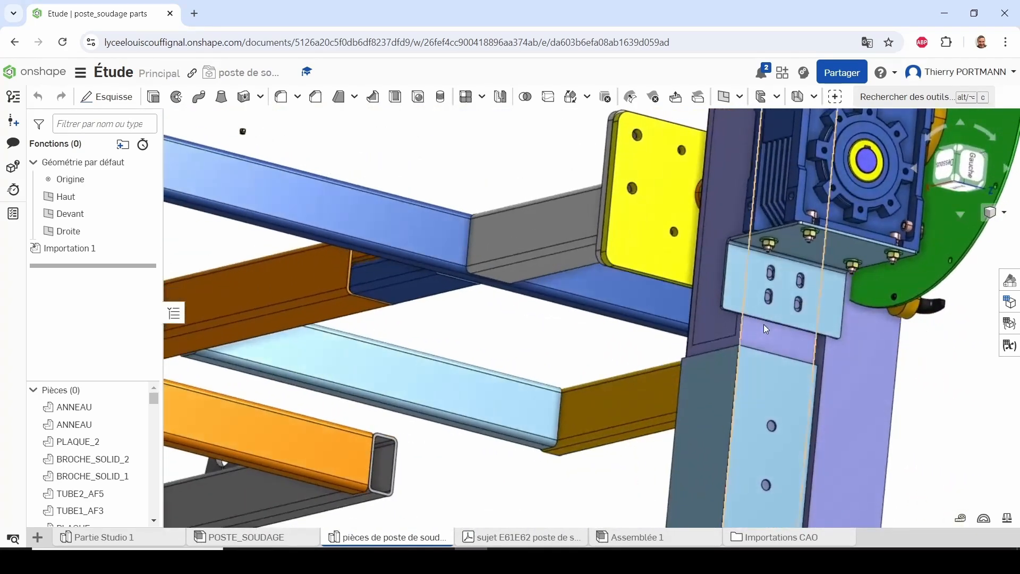
key(f)
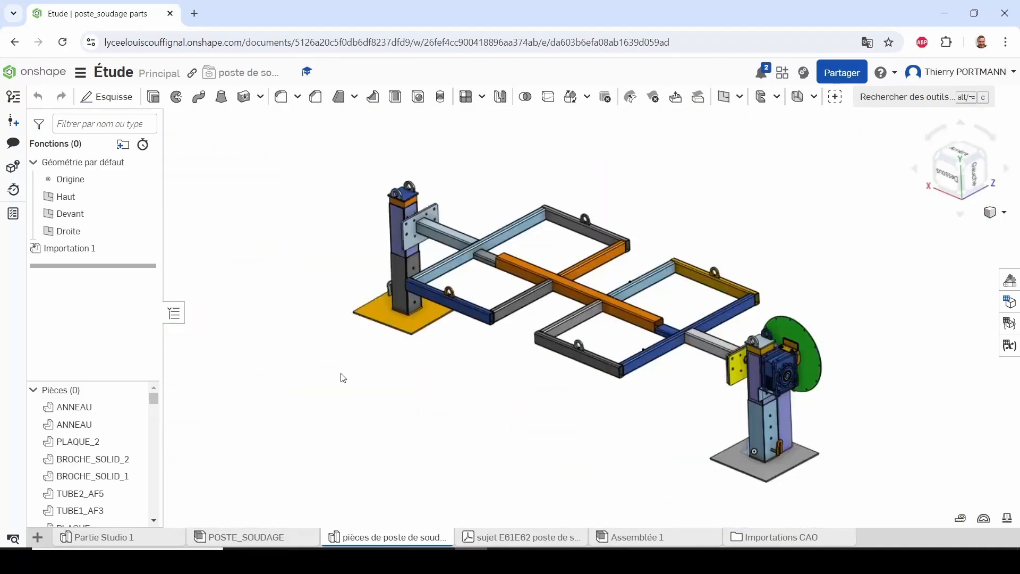
Show the version history and create a version from Main with both name and description "version initiale"
click(12, 97)
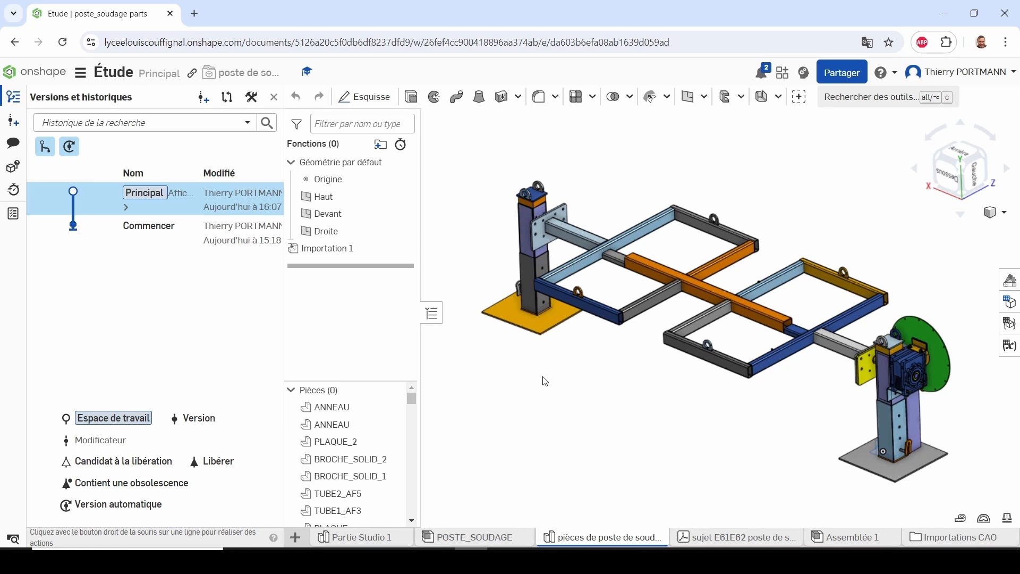
click(14, 122)
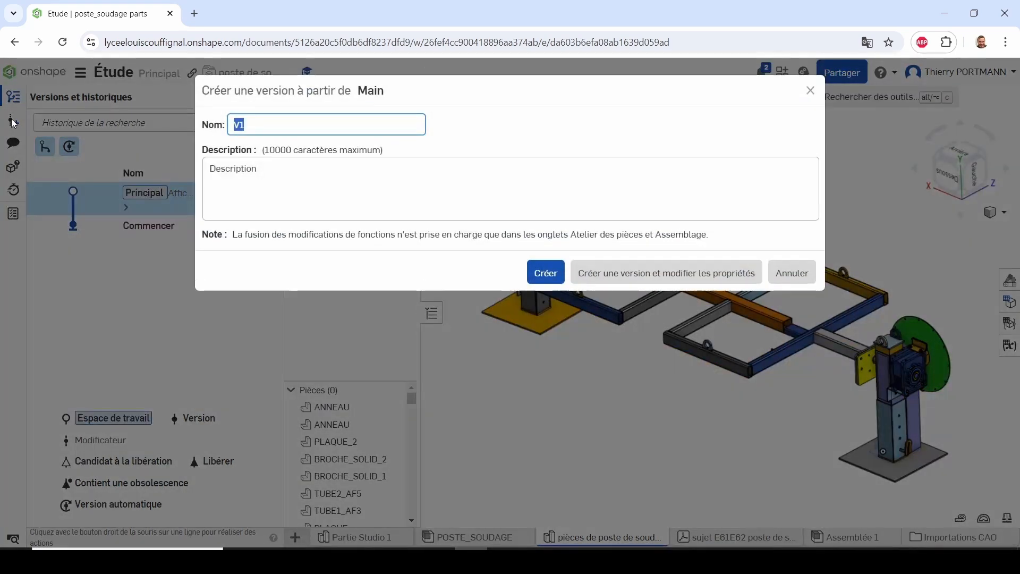
text(version )
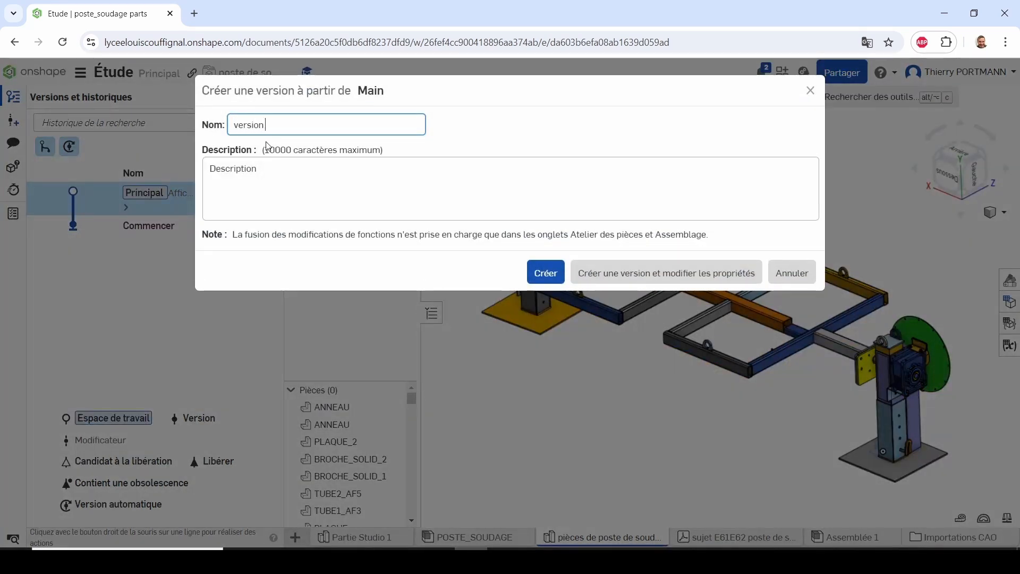
text(initiale)
drag(296, 123, 232, 122)
key(ctrl+c)
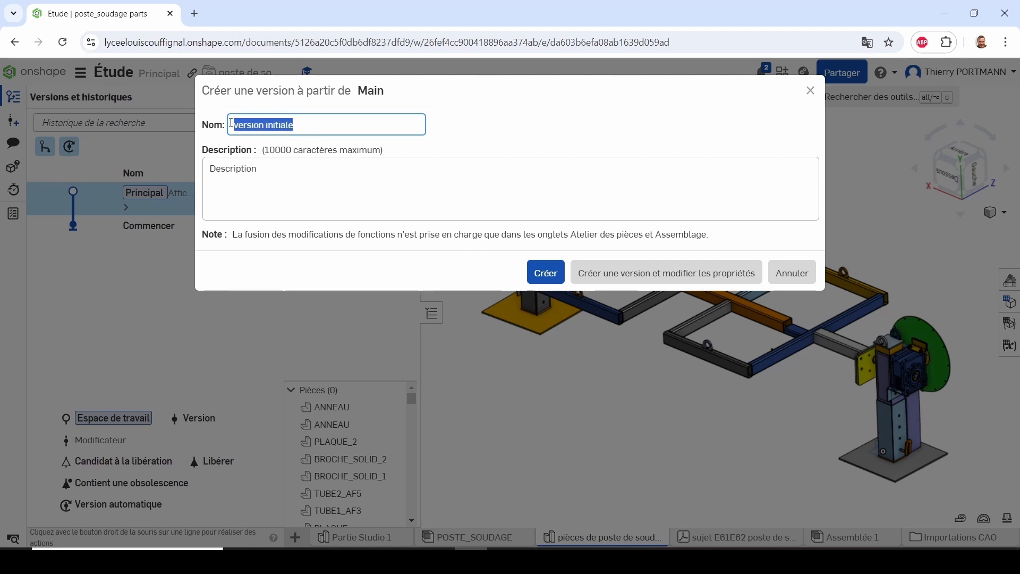
click(255, 170)
key(ctrl+v)
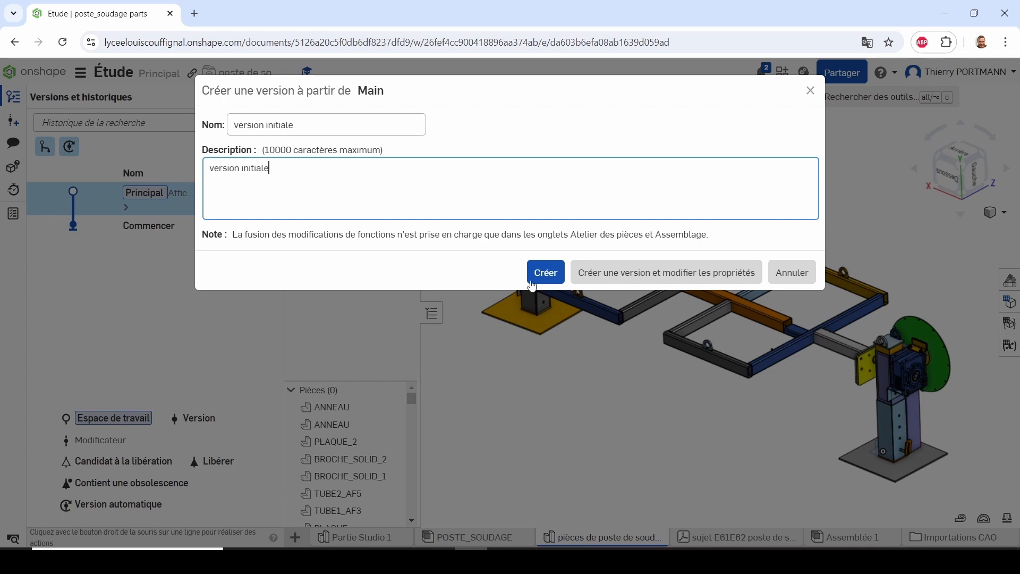
click(540, 275)
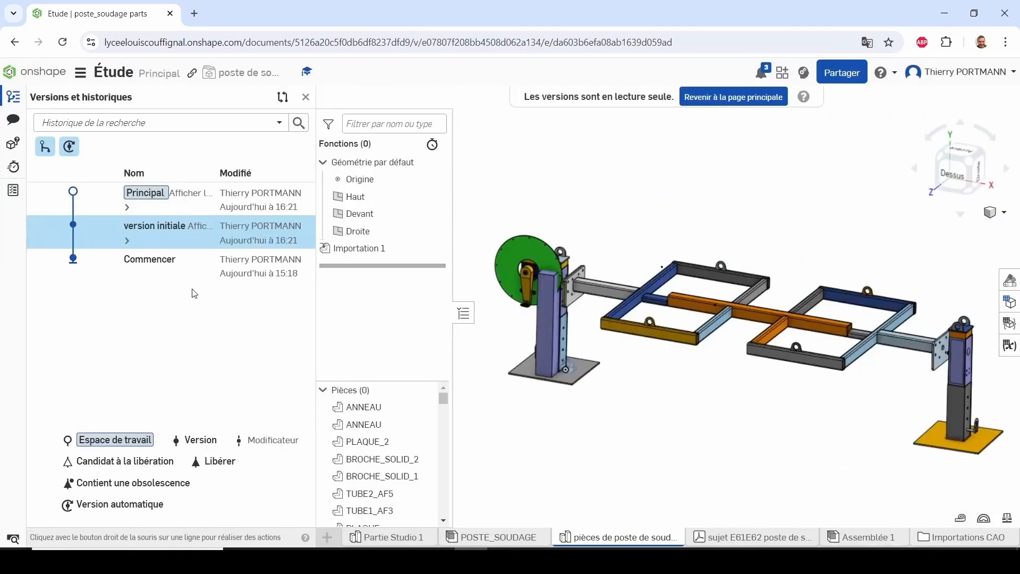
Branch a workspace named "proposition 1" from the version initiale
right_click(176, 238)
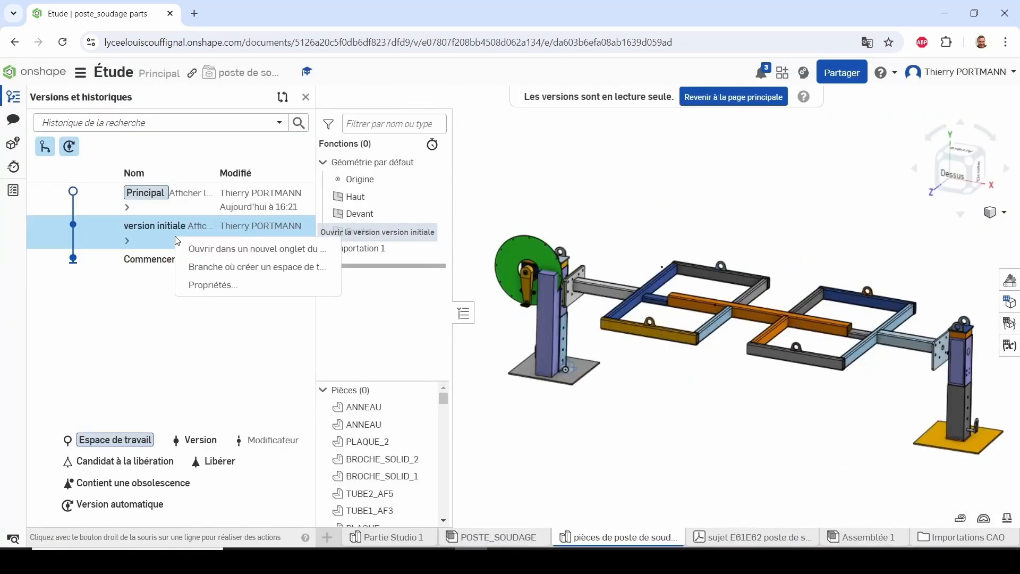
click(196, 267)
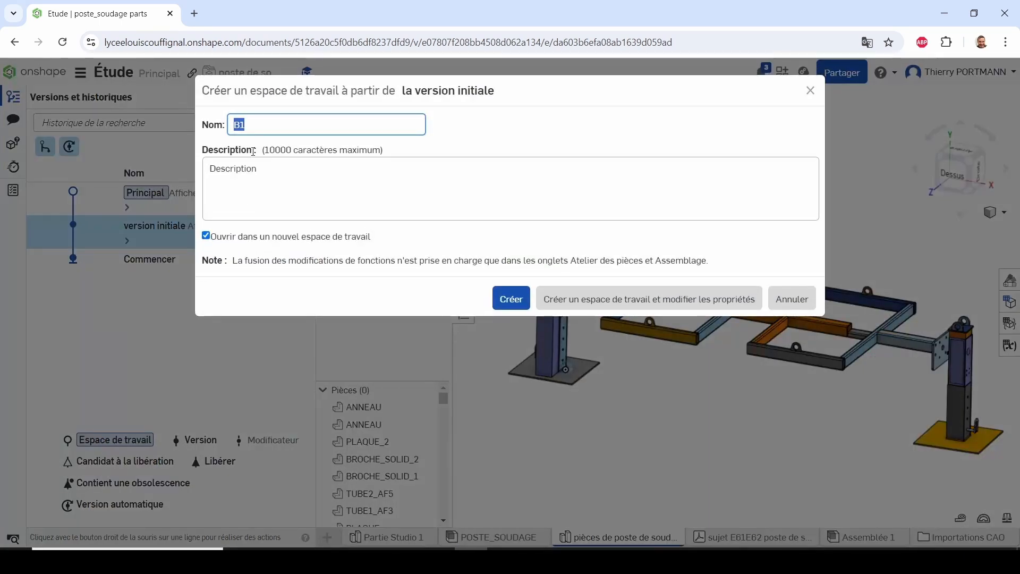
key(BackSpace)
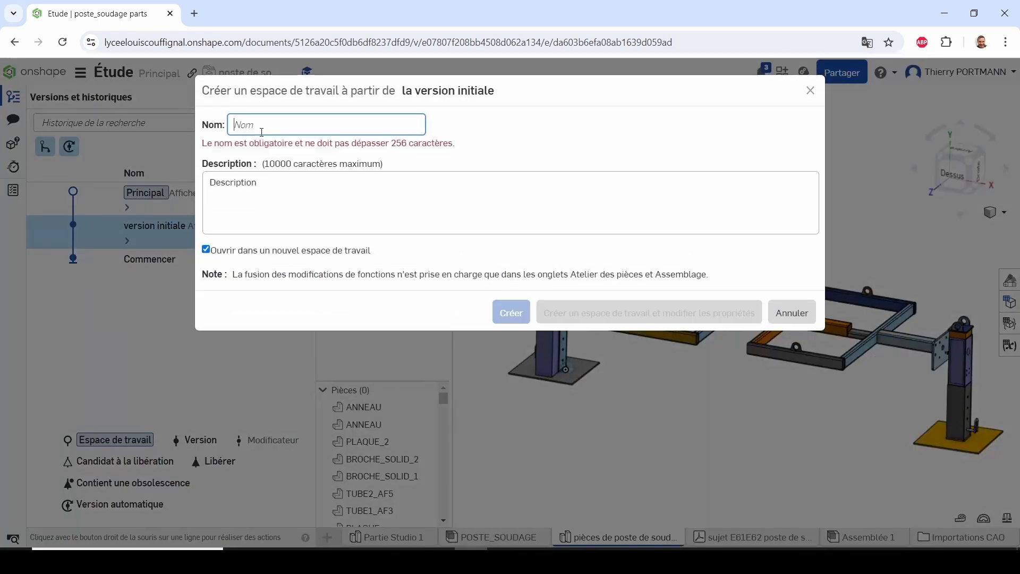
text(propo)
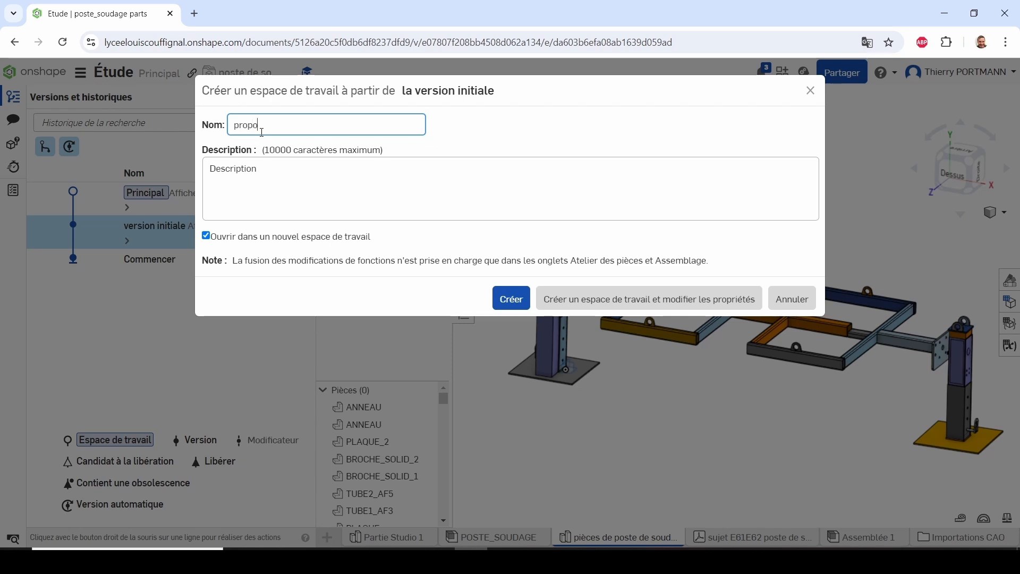
text(sition 1)
drag(291, 130, 223, 137)
key(ctrl+c)
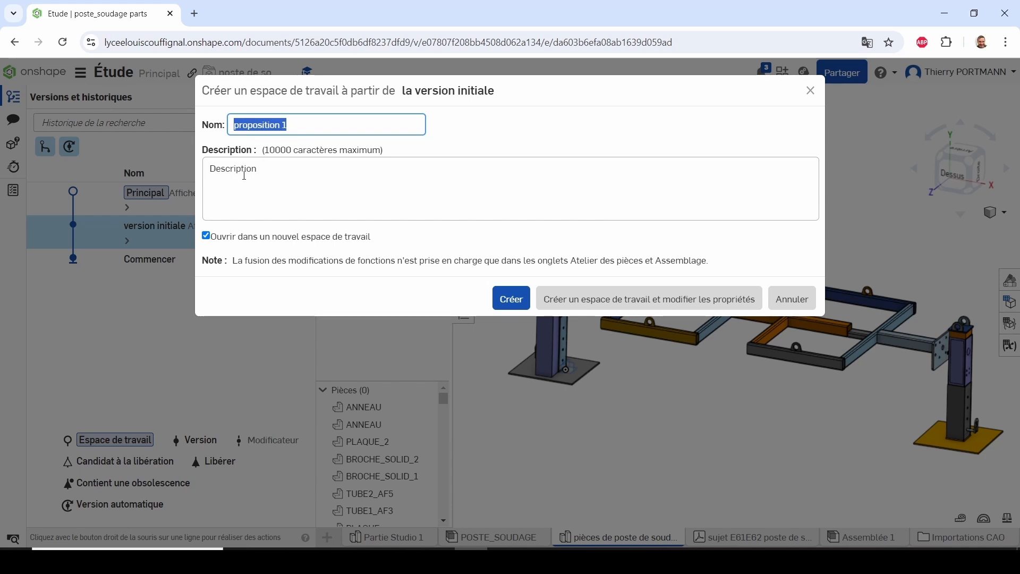
click(511, 302)
click(511, 304)
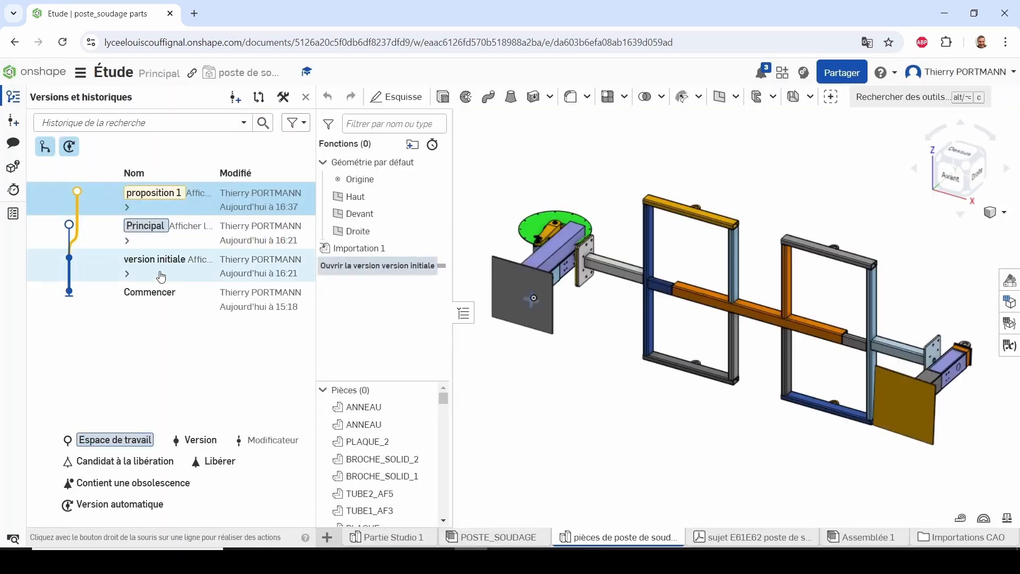
Branch a second workspace named "proposition 2" from the version initiale
click(165, 272)
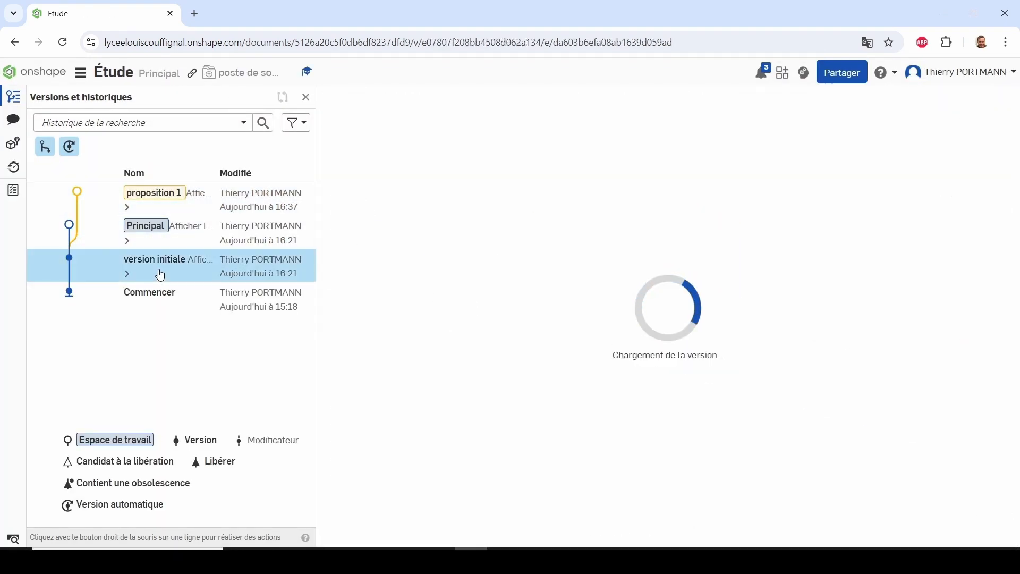
right_click(165, 267)
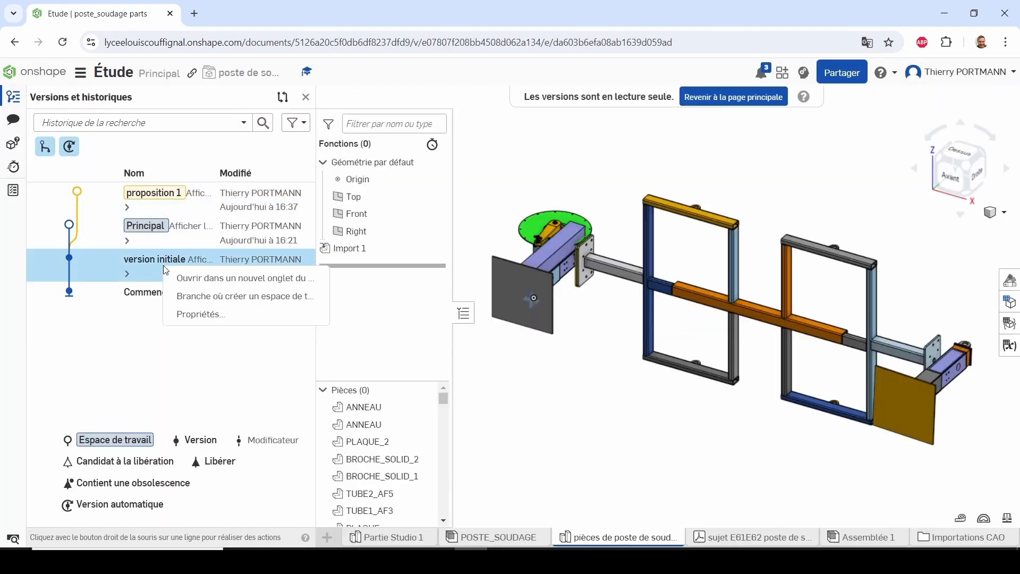
click(179, 300)
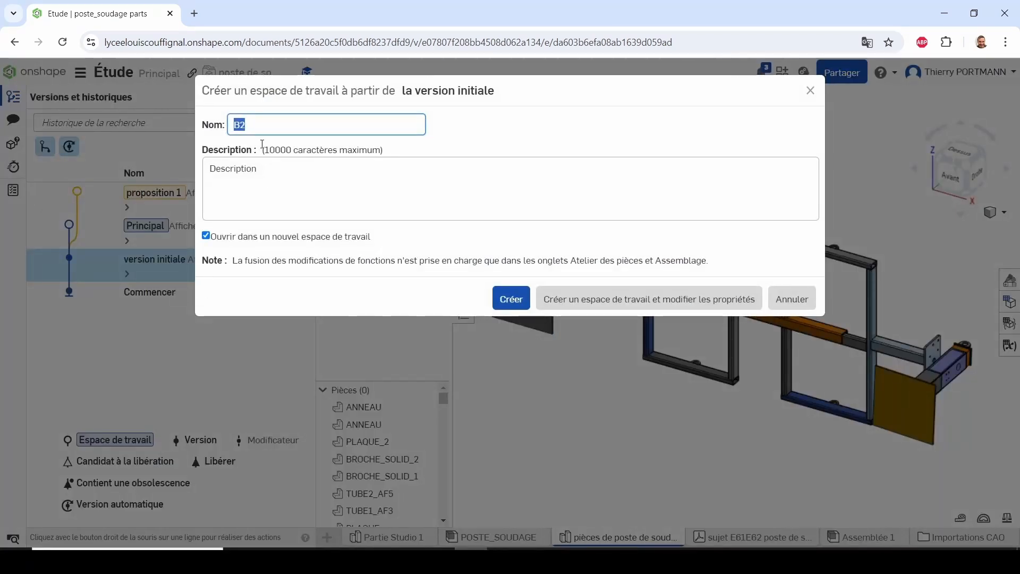
text(proposition 2)
click(507, 305)
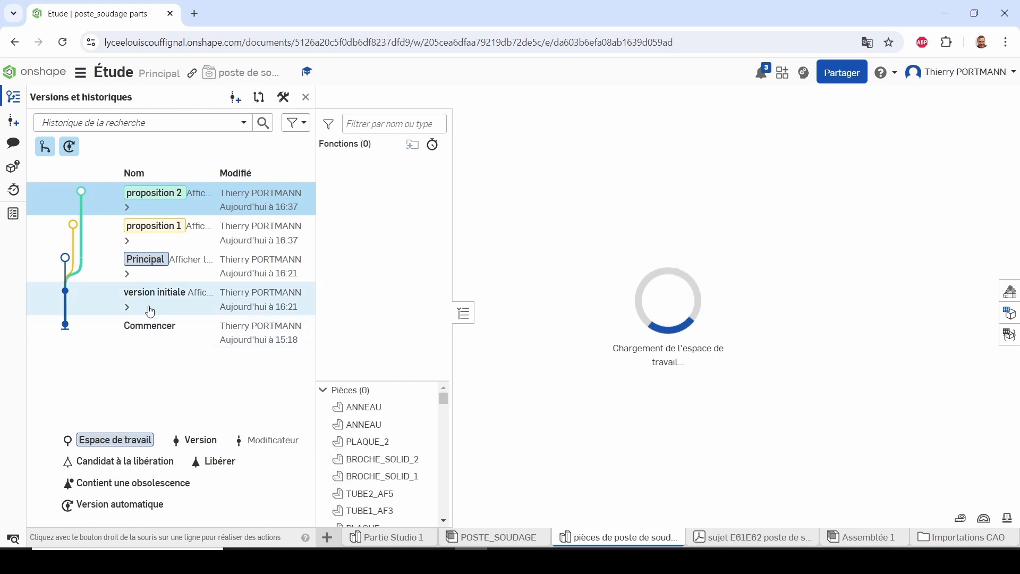
Branch a third workspace named "proposition 3" from the version initiale
click(168, 304)
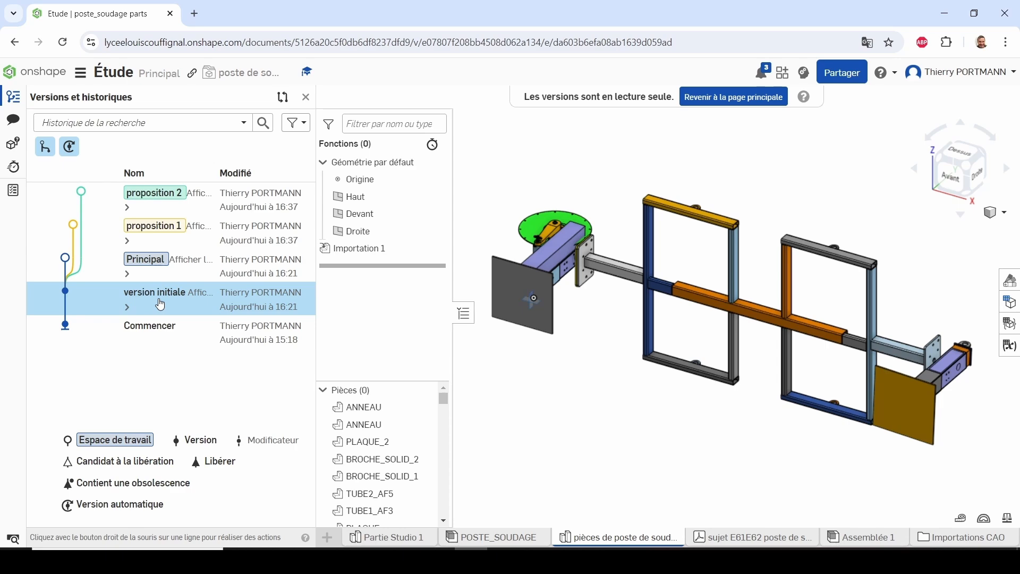
right_click(160, 304)
click(194, 330)
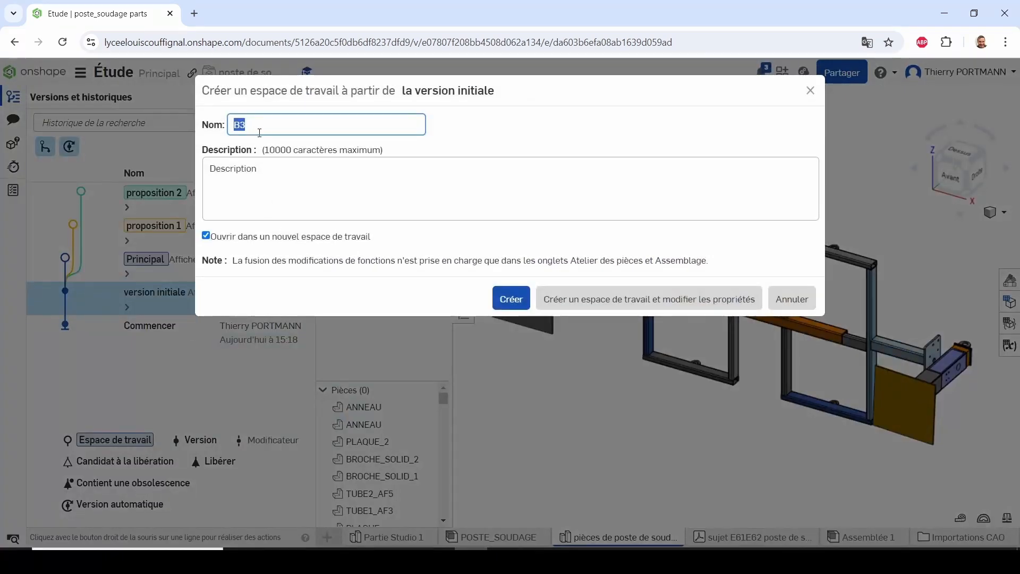
key(ctrl+v)
key(BackSpace)
text(3)
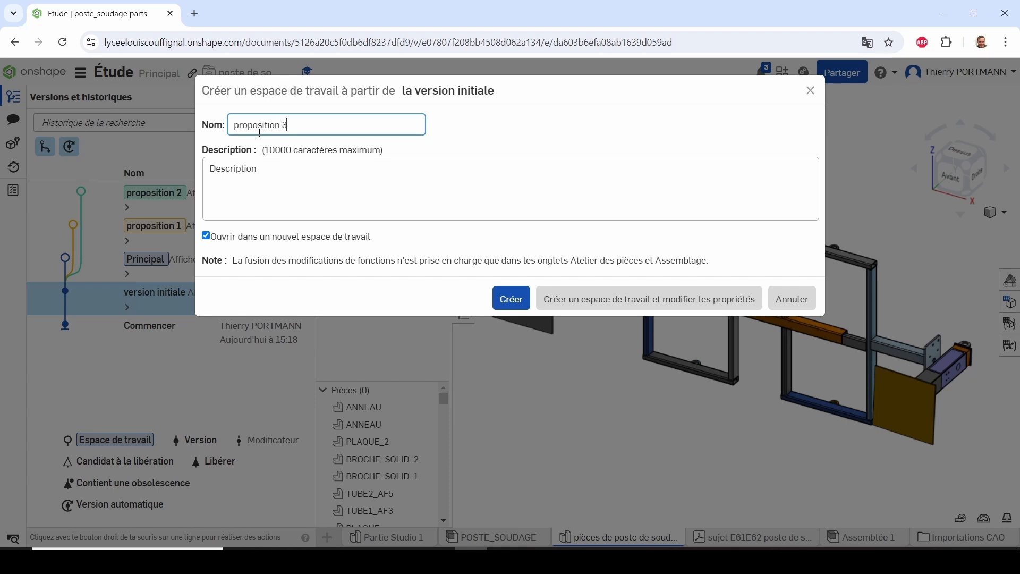
click(508, 296)
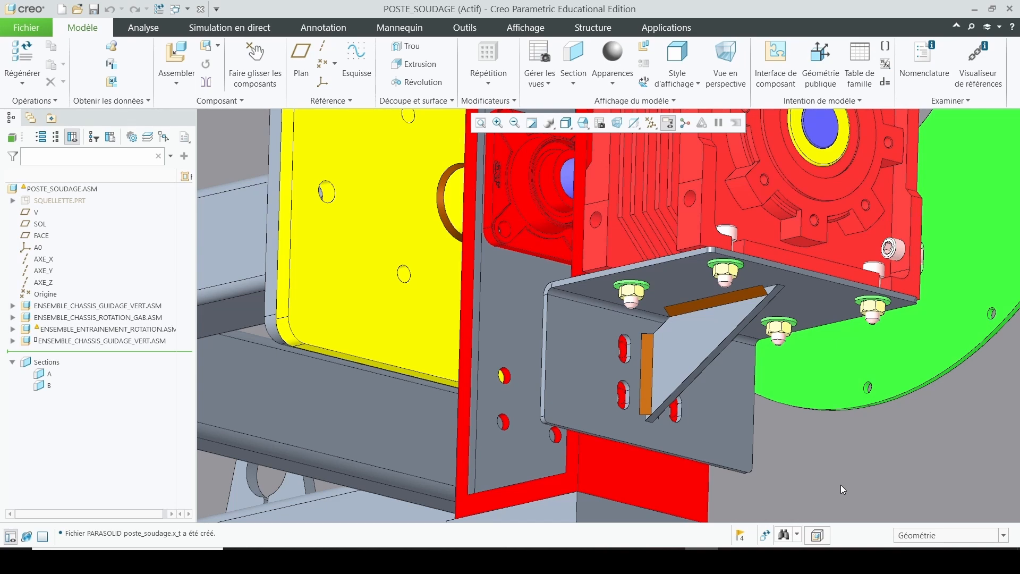
In Creo, save a copy of the gusseted POSTE_SOUDAGE assembly as a Parasolid (*.x_t) file in the version_1gousset folder
click(26, 27)
mouse_move(85, 125)
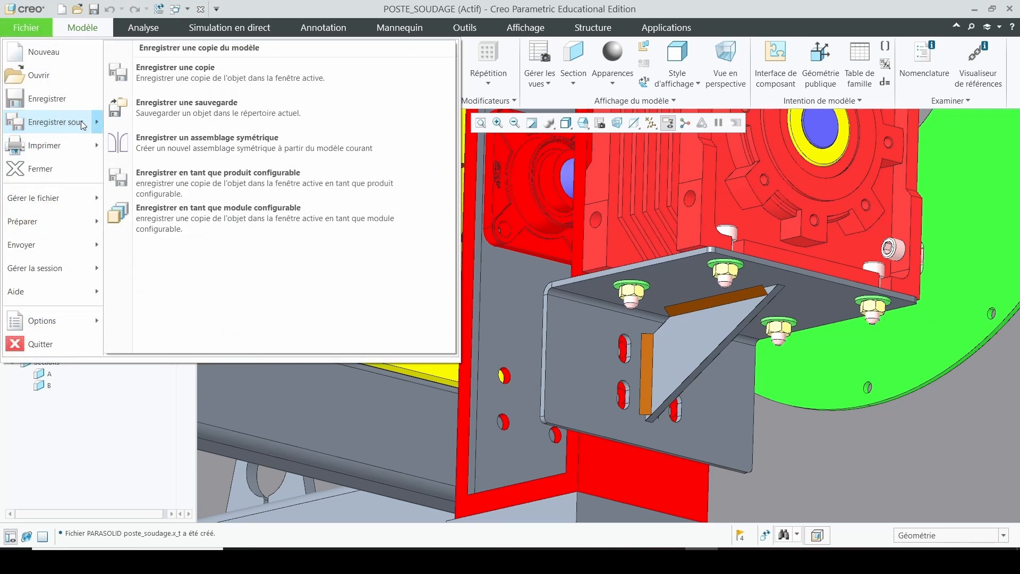
click(154, 68)
click(331, 468)
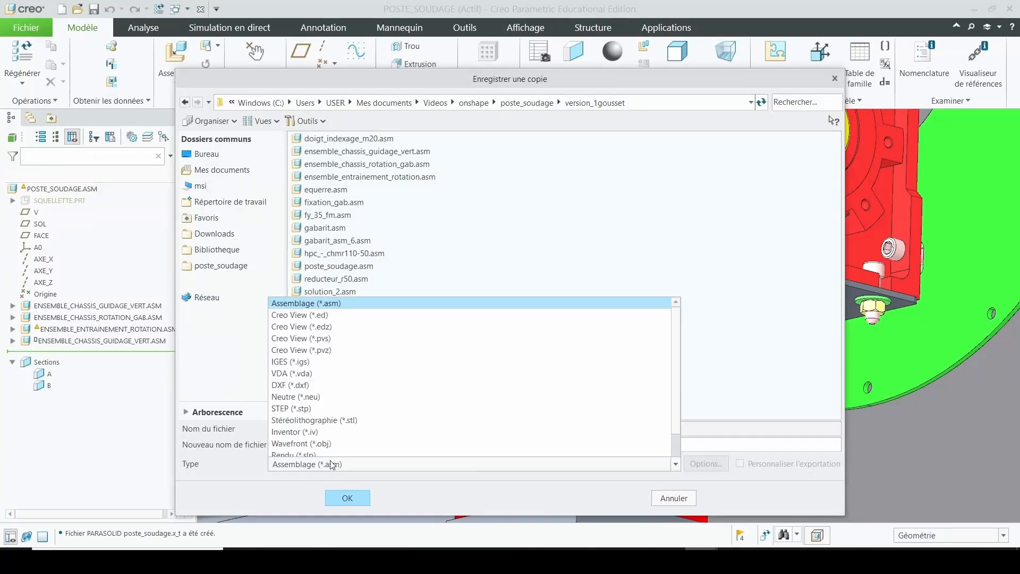
scroll(449, 394, down, 3)
scroll(446, 397, down, 1)
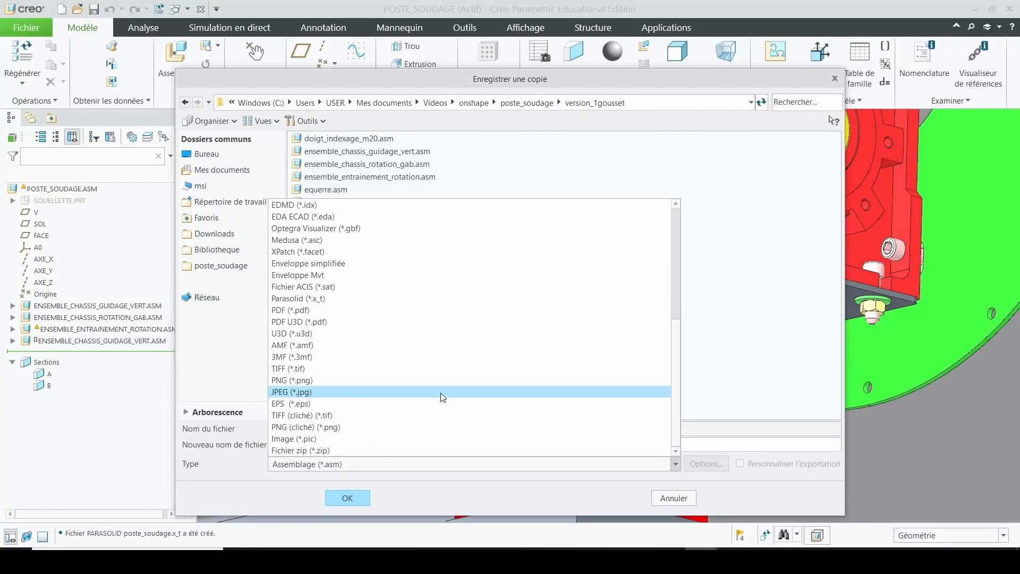
click(383, 298)
click(348, 497)
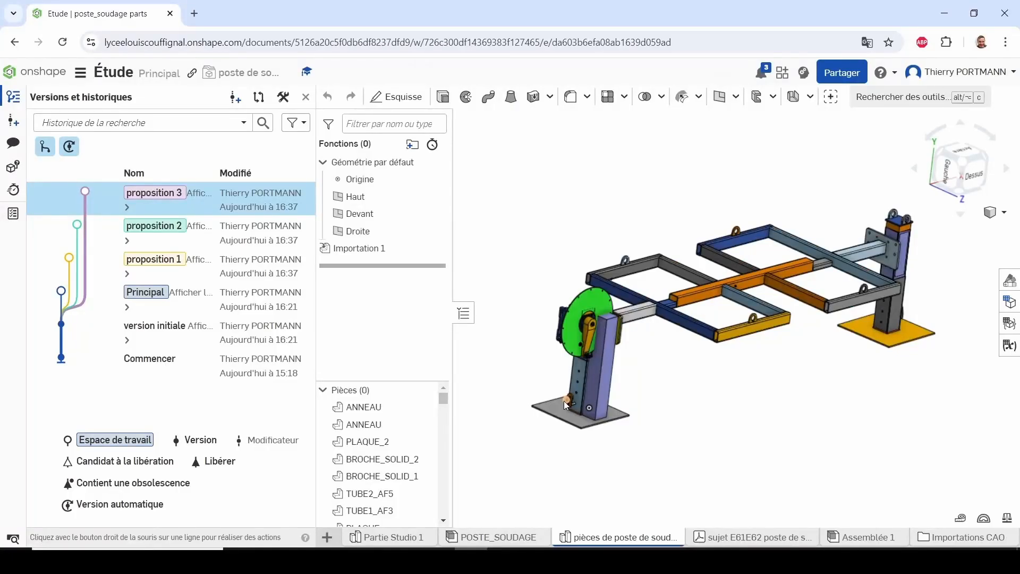
In the proposition 1 workspace, update Importation 1 of the pièces de poste de soudure studio with poste_soudage from the version_1gousset folder
click(147, 273)
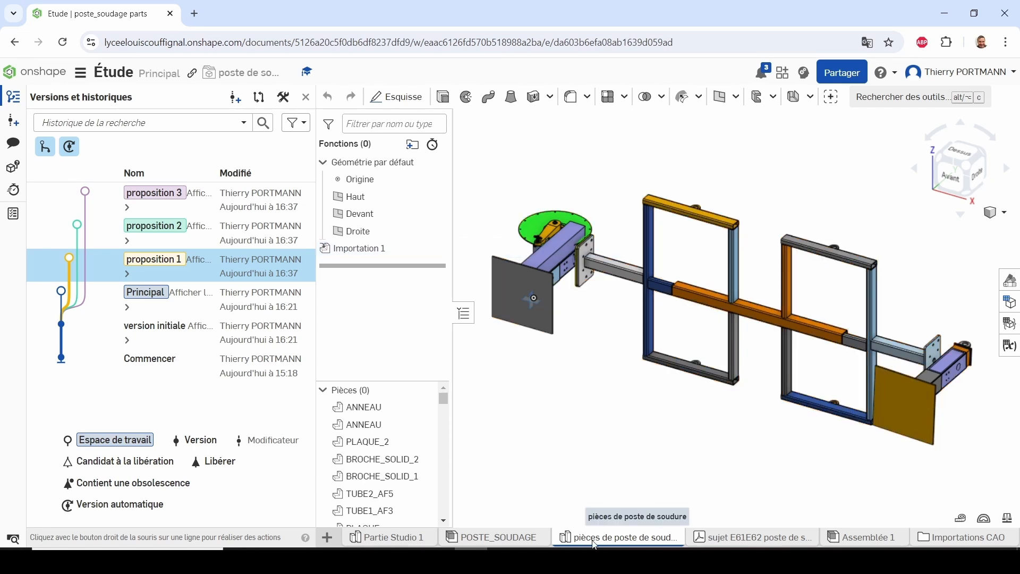
mouse_move(617, 541)
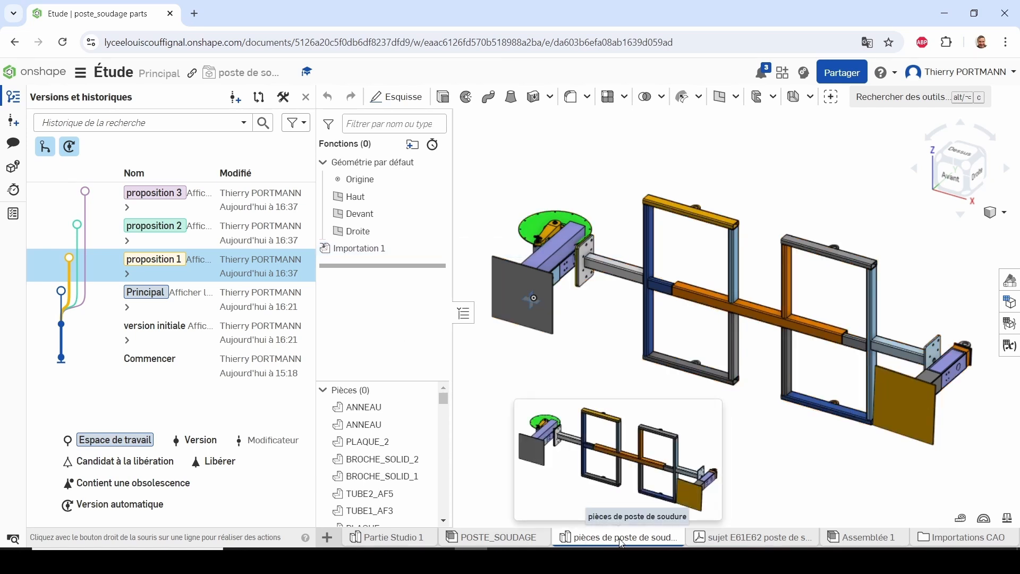
right_click(361, 253)
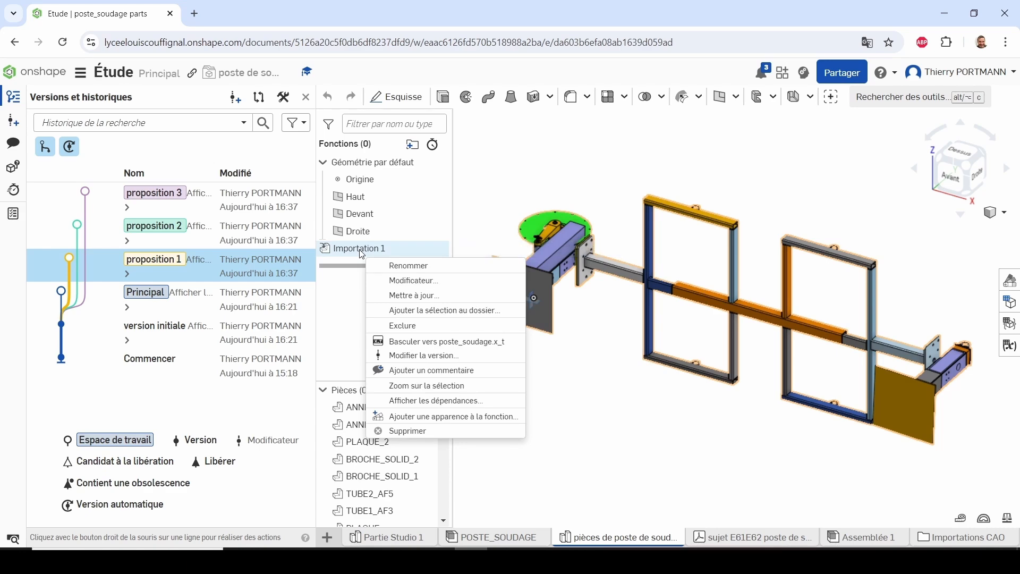
click(387, 296)
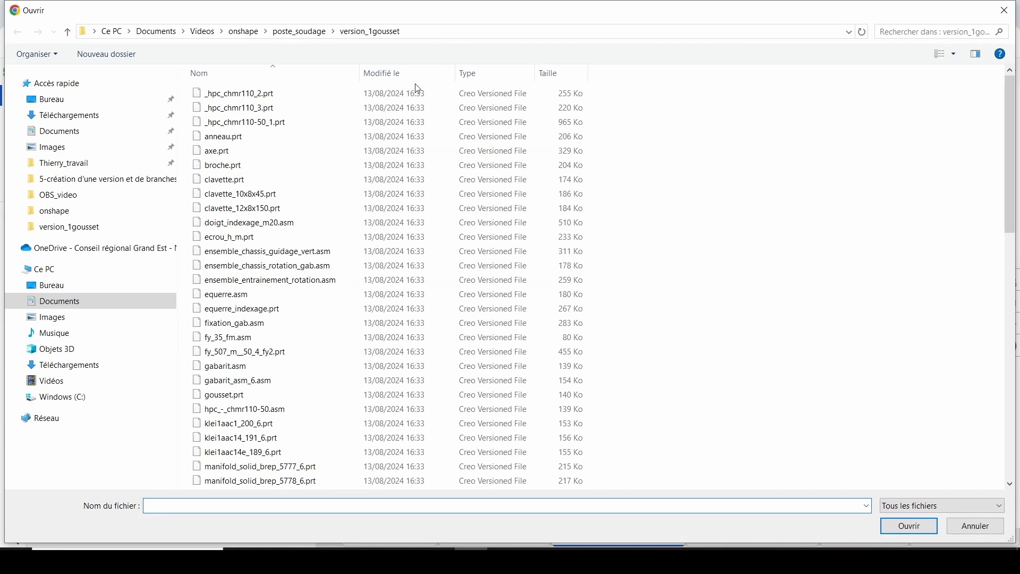
click(419, 72)
click(295, 100)
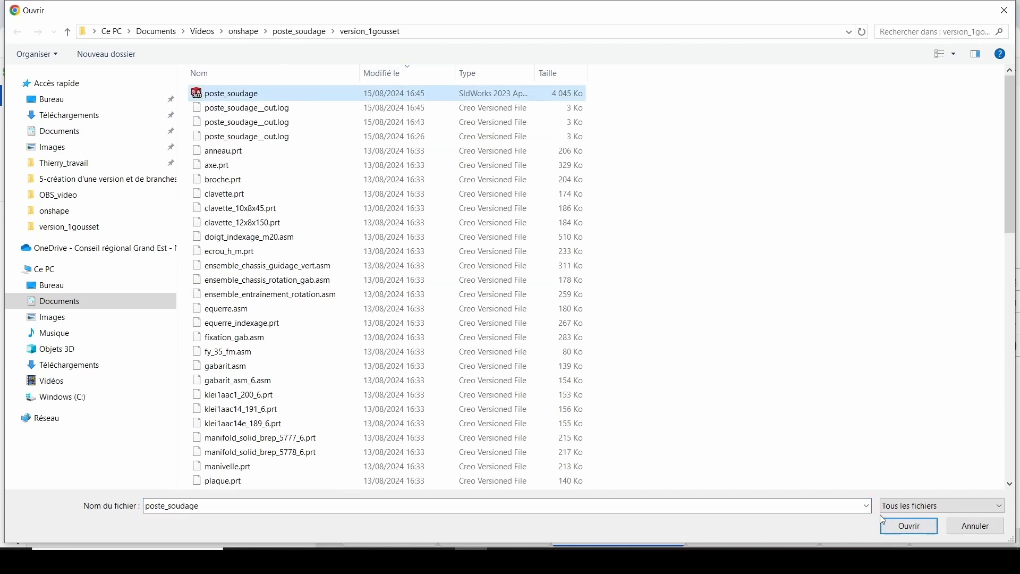
click(903, 525)
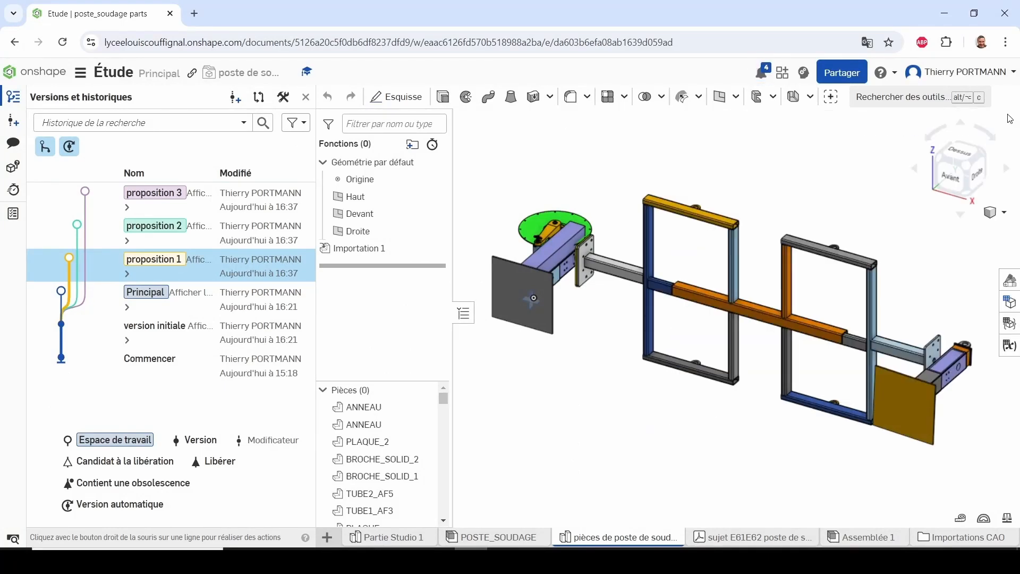
Inspect the gusset on the bracket beneath the gear reducer in the proposition 1 model
right_drag(678, 236, 370, 286)
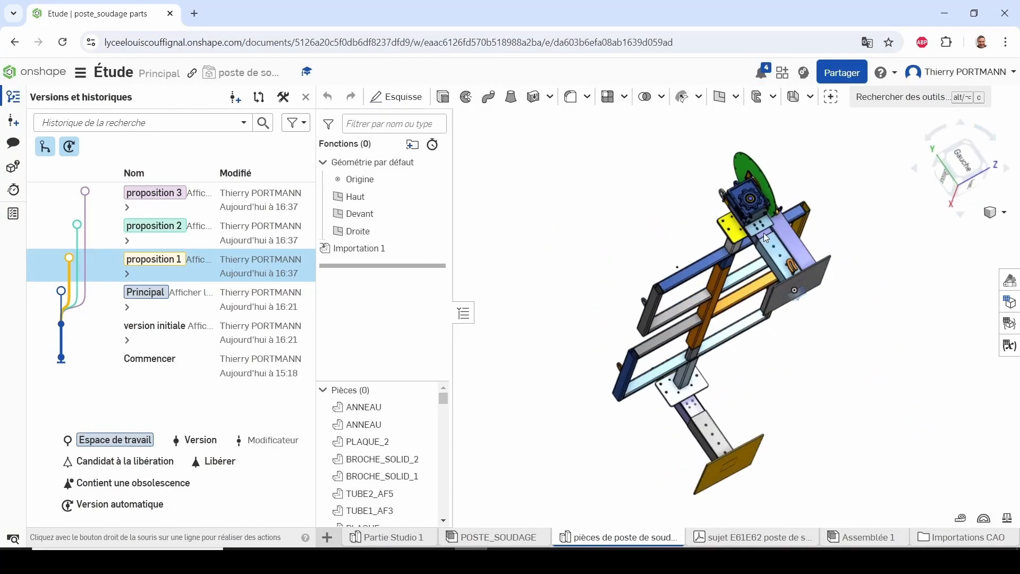
click(184, 272)
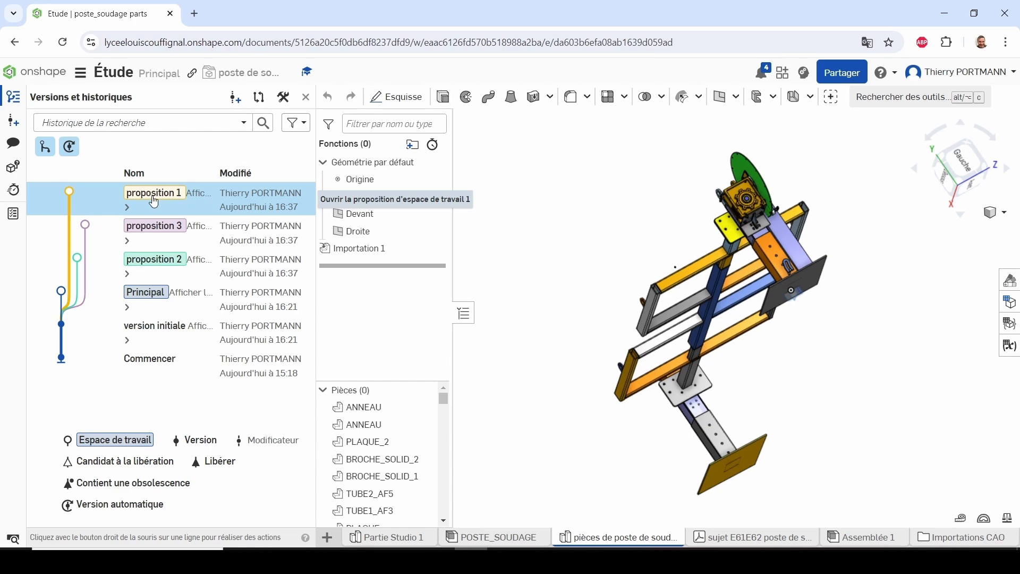
scroll(770, 229, down, 2)
scroll(766, 224, up, 5)
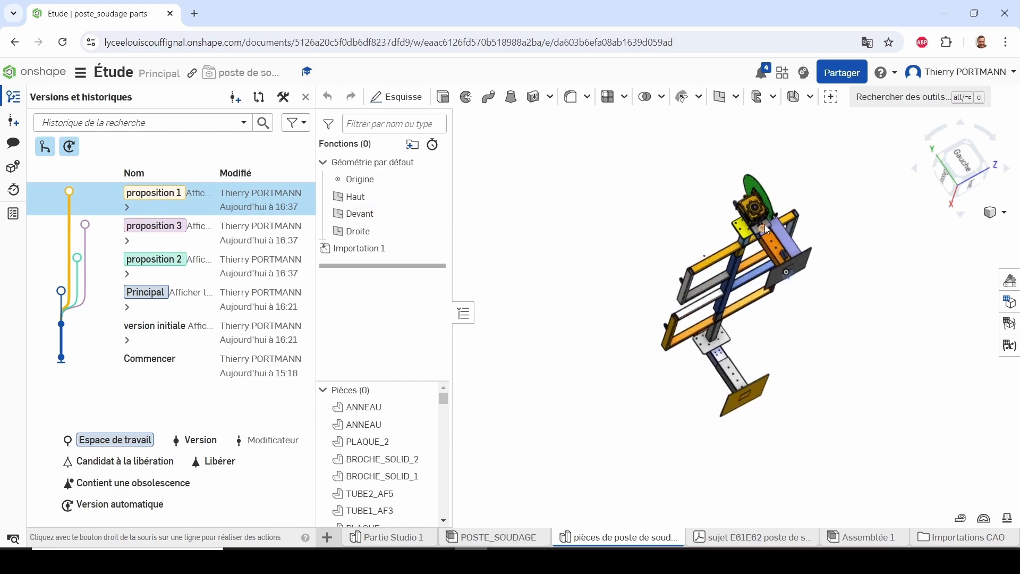
right_drag(766, 224, 796, 212)
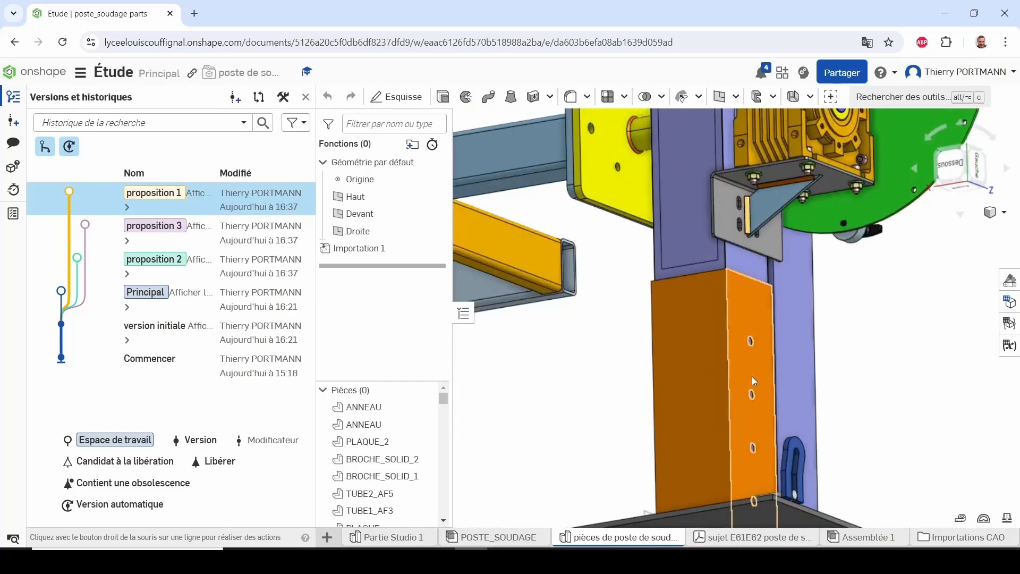
scroll(792, 226, down, 5)
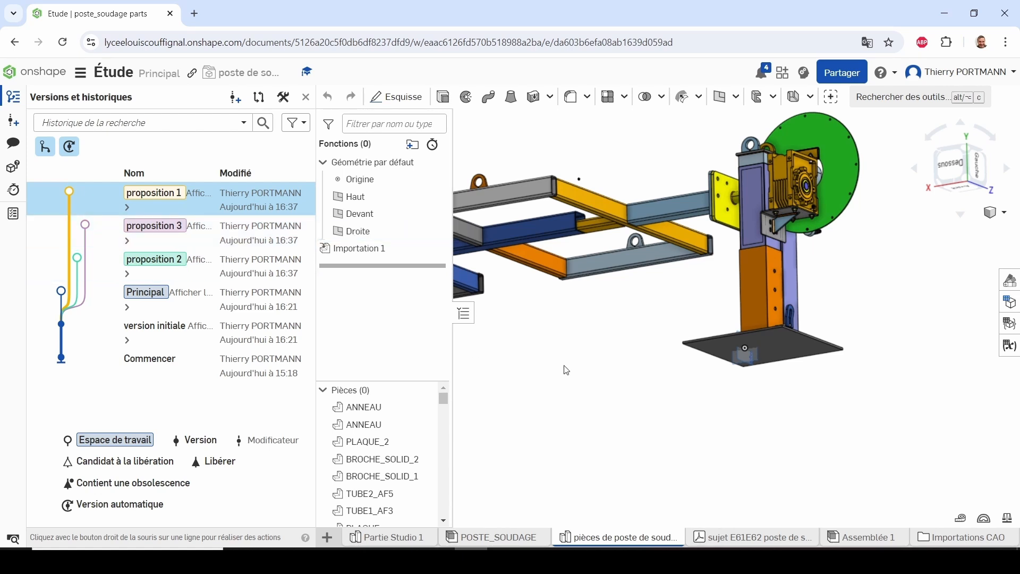
right_drag(567, 370, 492, 258)
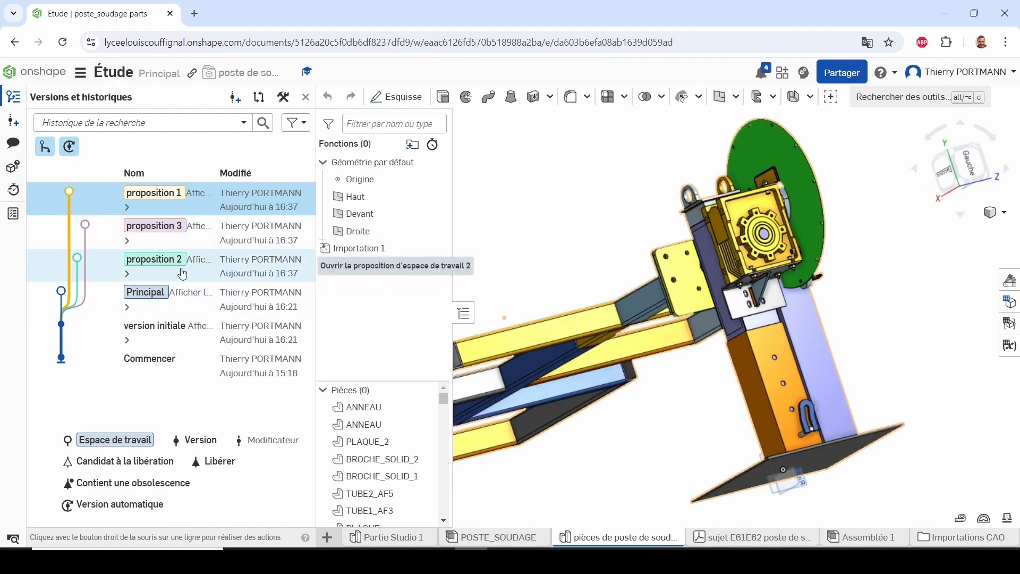
In the proposition 2 workspace, update Importation 1 with the poste_soudage file from the version_2goussets folder
click(154, 272)
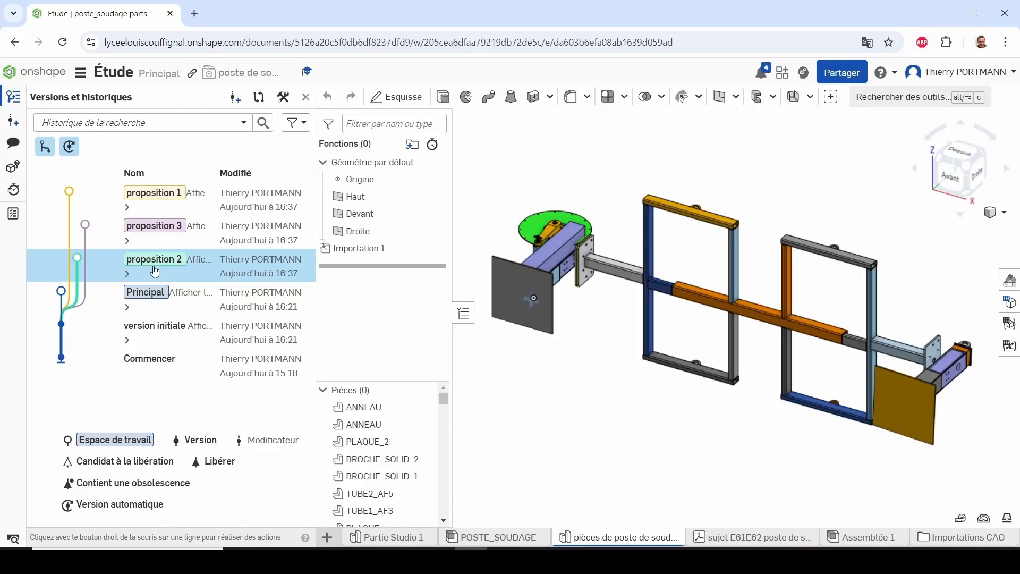
right_click(355, 256)
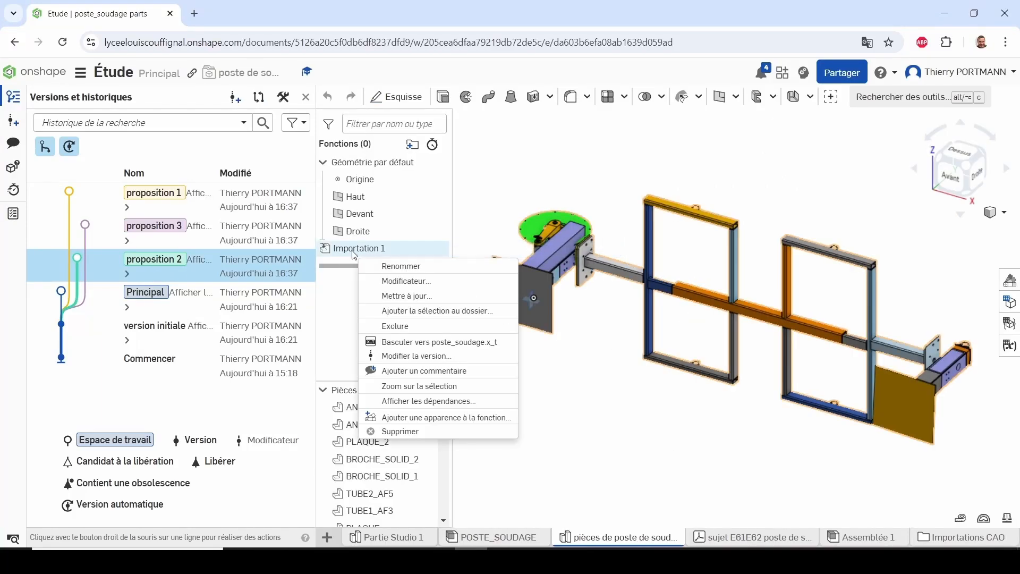
click(378, 296)
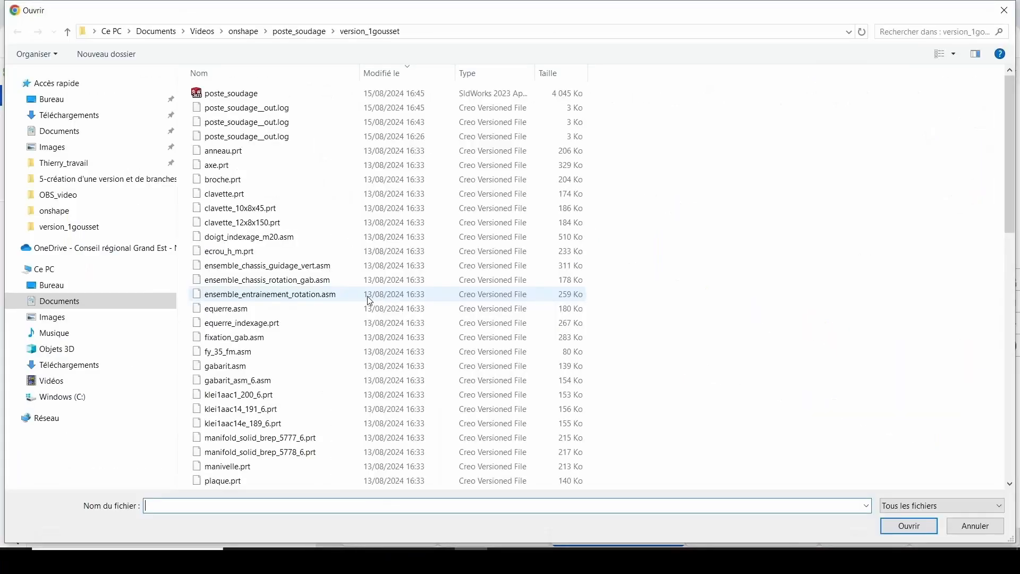
click(458, 34)
click(458, 35)
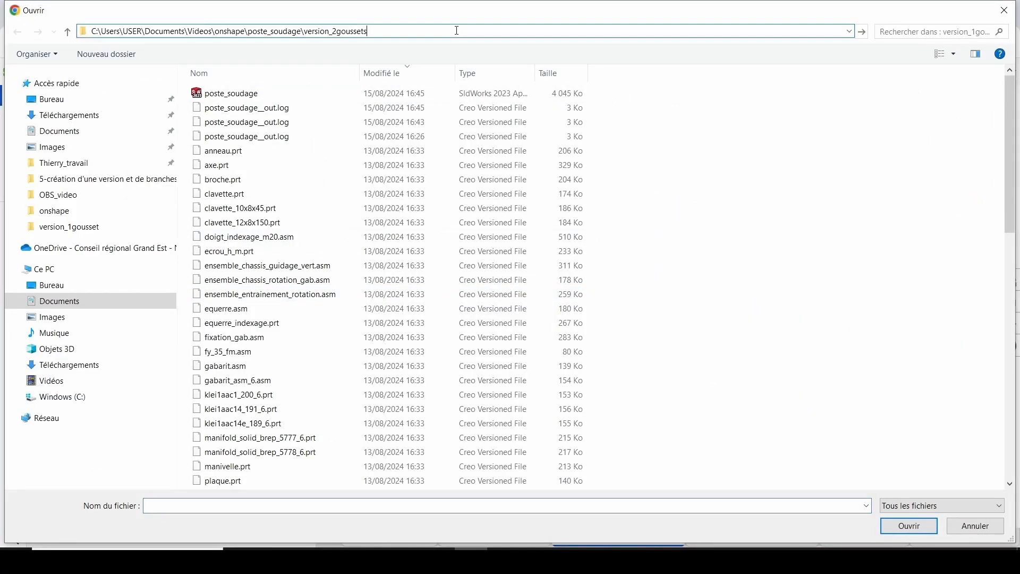
key(BackSpace)
key(BackSpace)
key(BackSpace)
key(BackSpace)
key(BackSpace)
key(BackSpace)
key(BackSpace)
key(BackSpace)
text(2goussets)
key(Return)
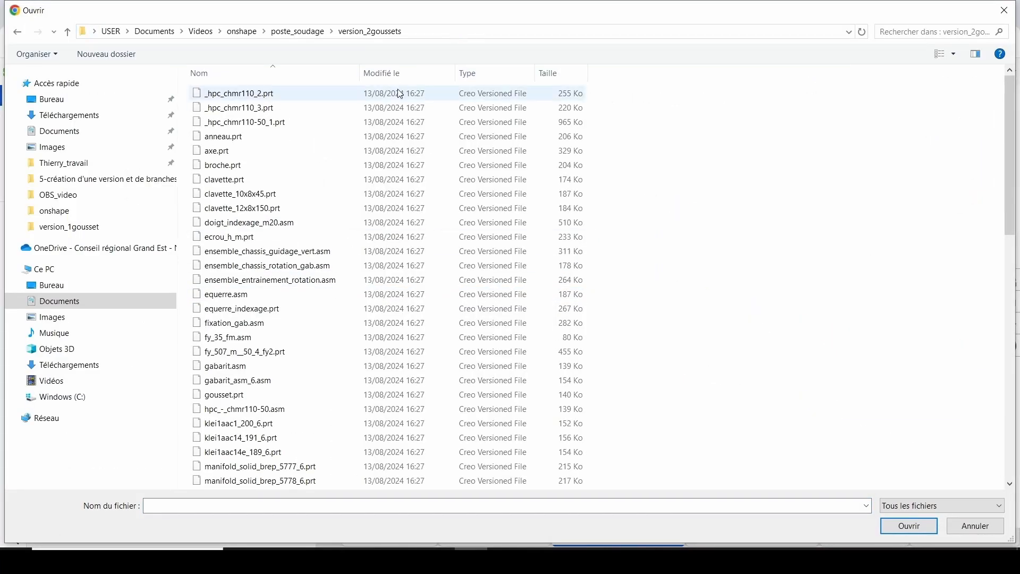
click(410, 74)
click(335, 97)
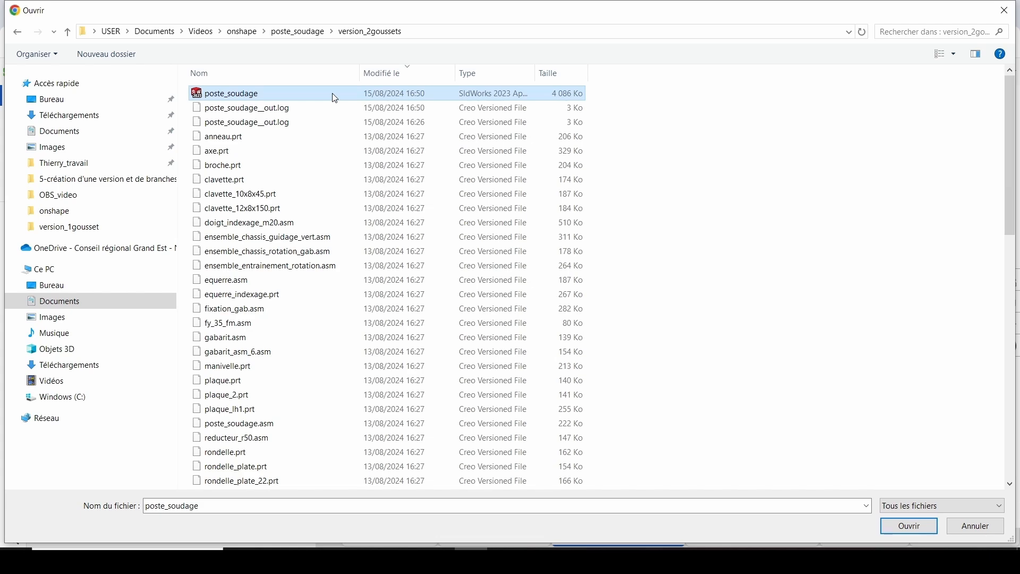
click(907, 526)
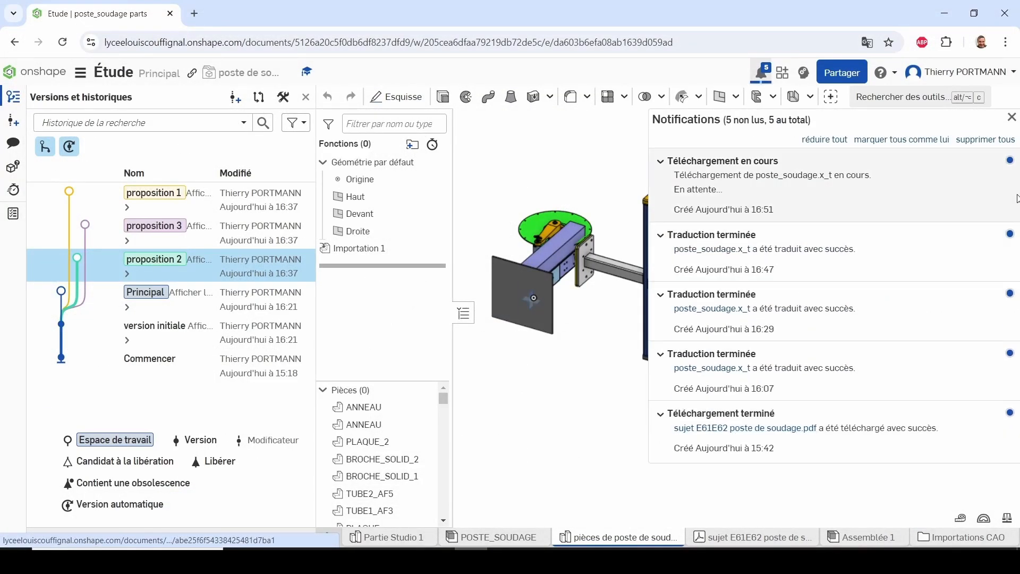
click(1012, 120)
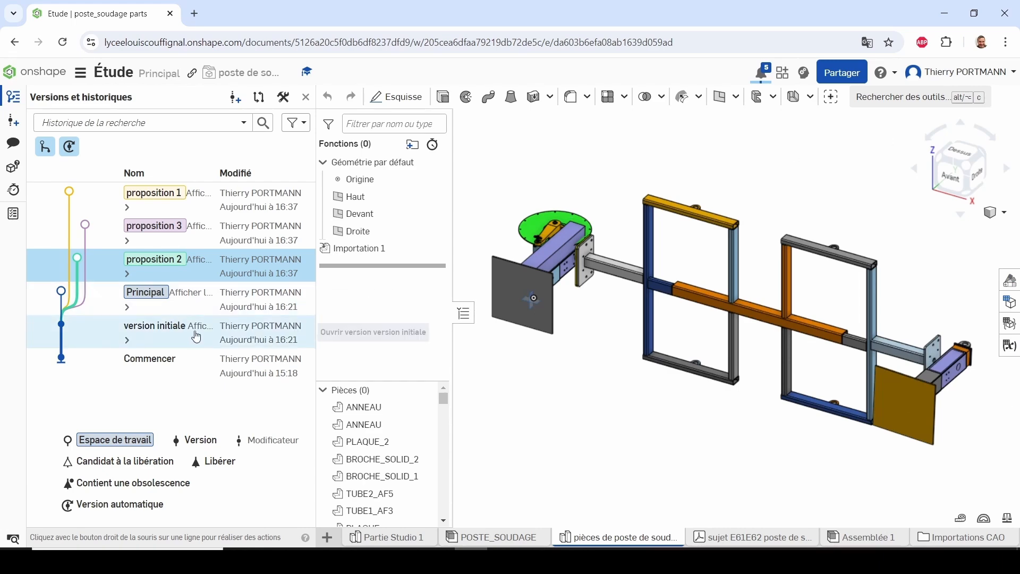
Examine the gussets on the reducer's support bracket in the proposition 2 model
right_drag(615, 380, 696, 402)
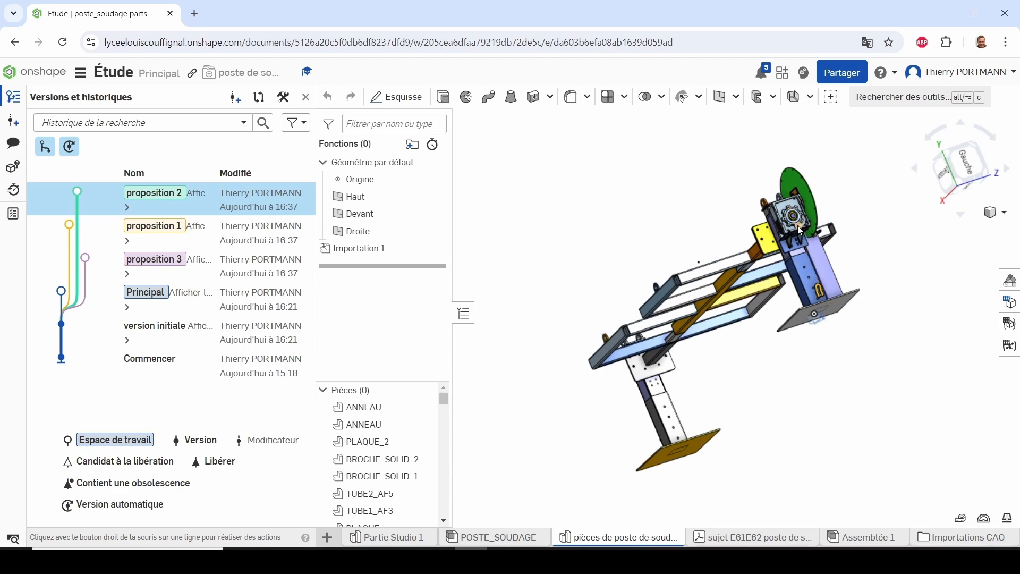
scroll(798, 225, down, 3)
scroll(799, 243, up, 3)
scroll(801, 216, up, 8)
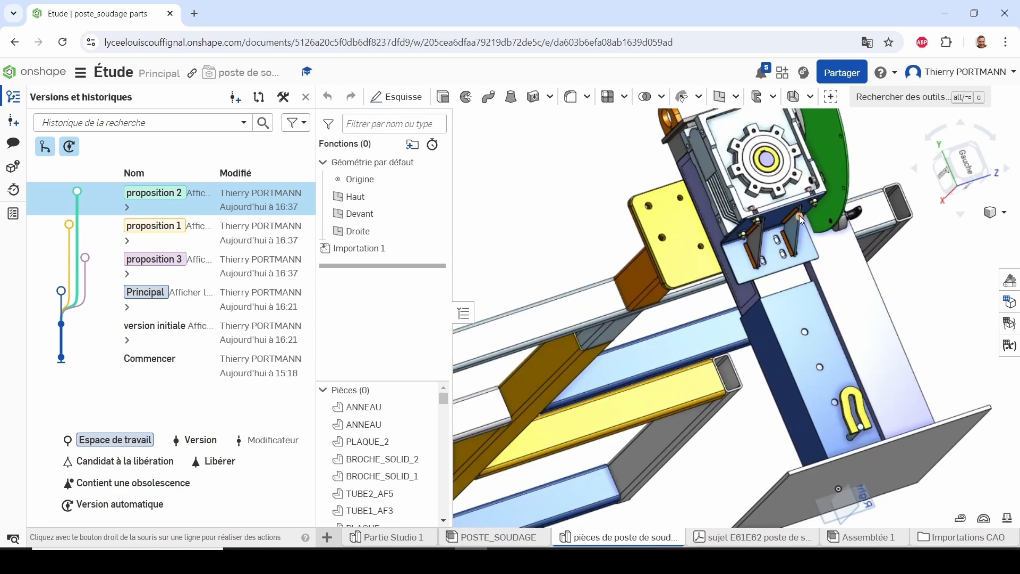
scroll(800, 216, down, 1)
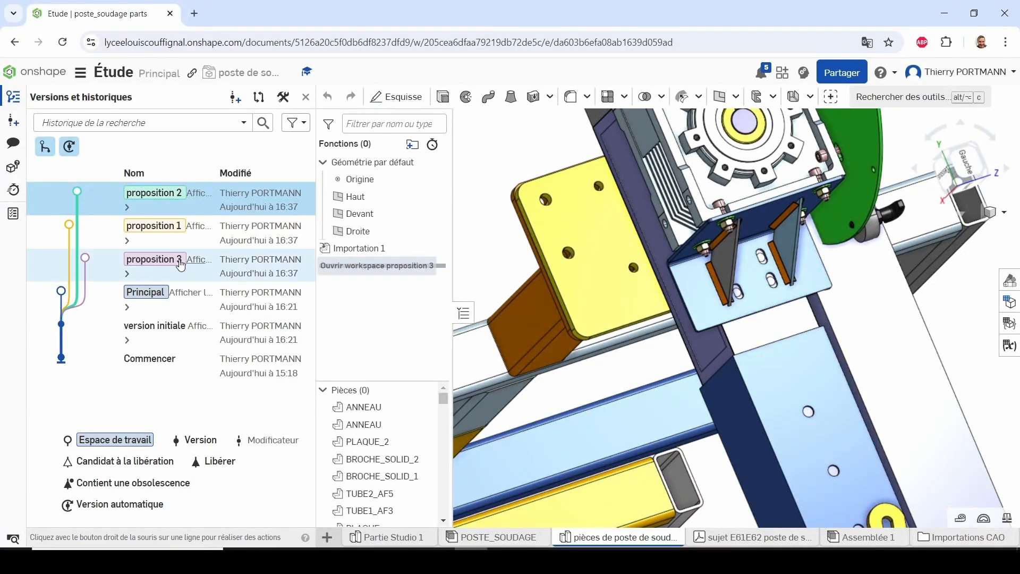
In the proposition 3 workspace, update Importation 1 with the poste_soudage file from the version_2goussets_ecartés folder
click(193, 274)
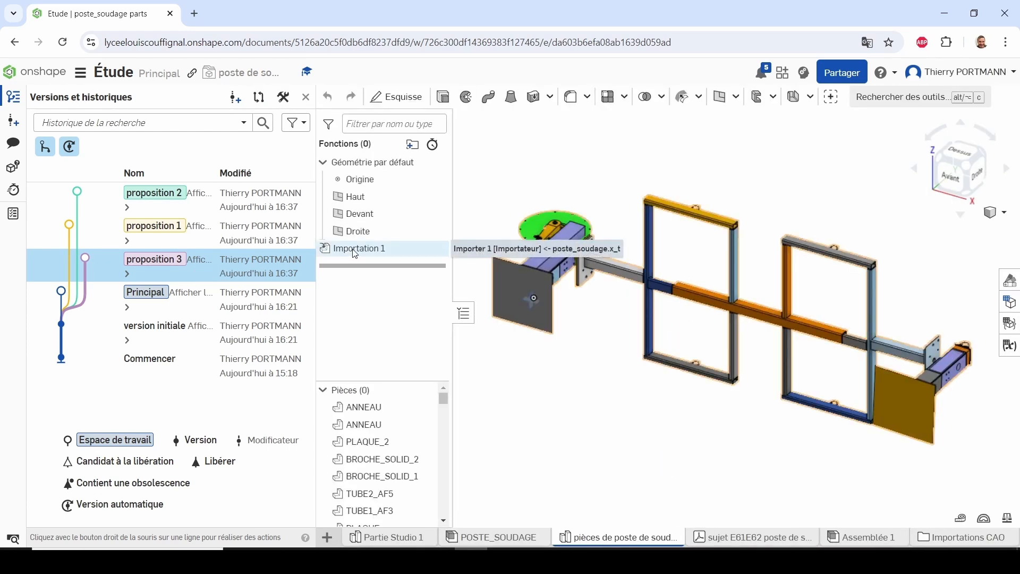
right_click(356, 254)
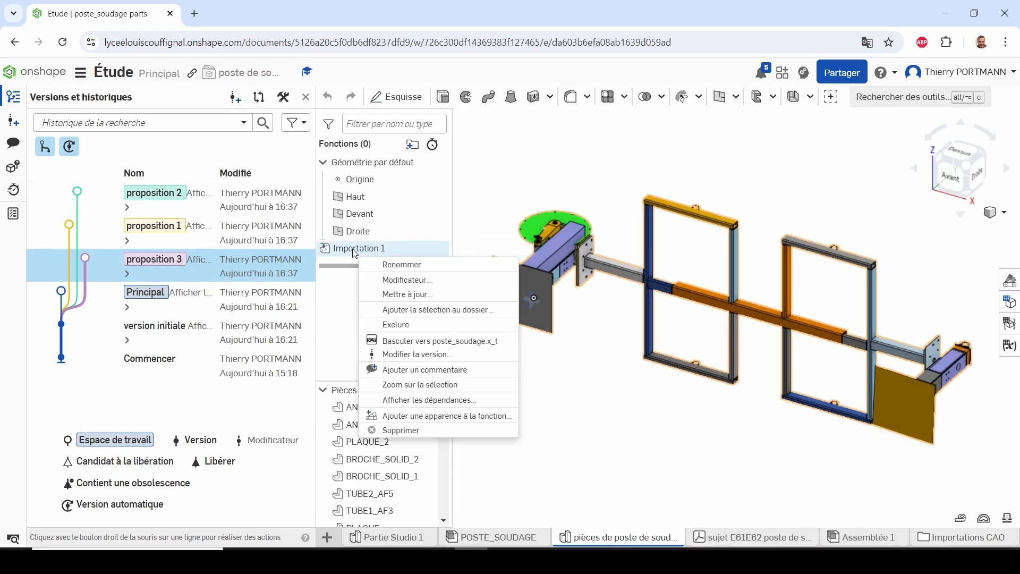
click(380, 295)
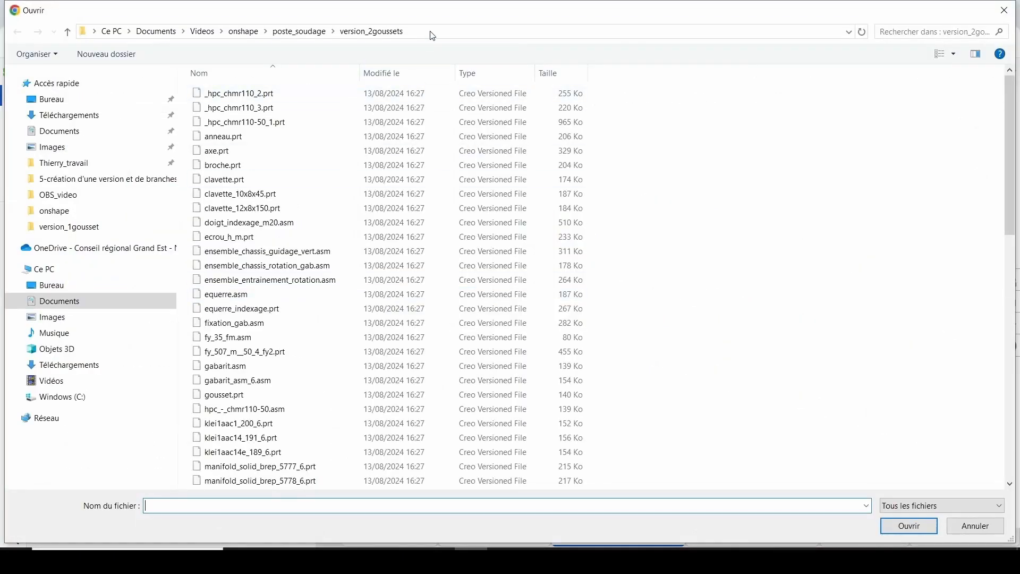
click(433, 32)
key(ctrl+v)
key(Return)
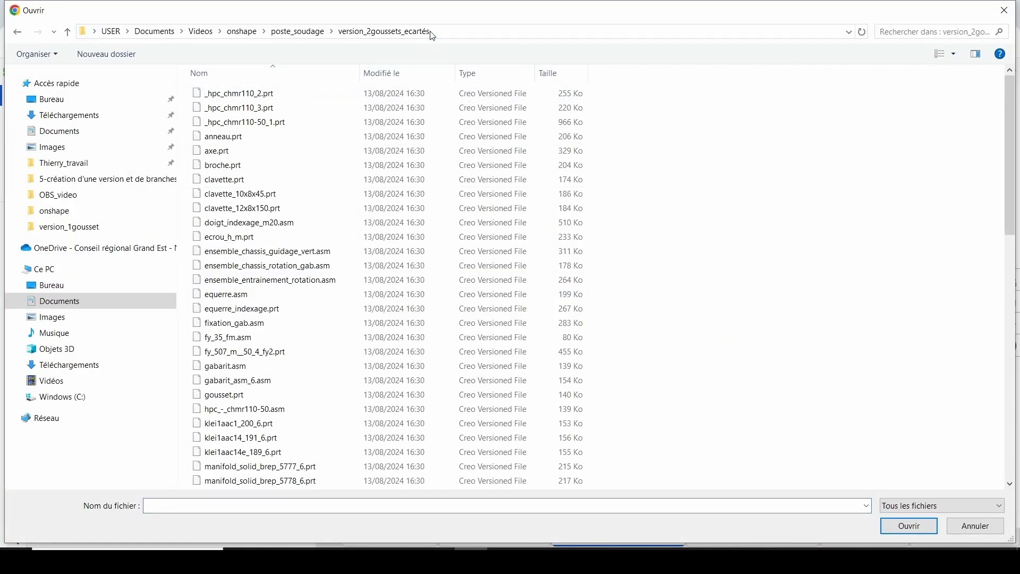
click(415, 87)
click(309, 99)
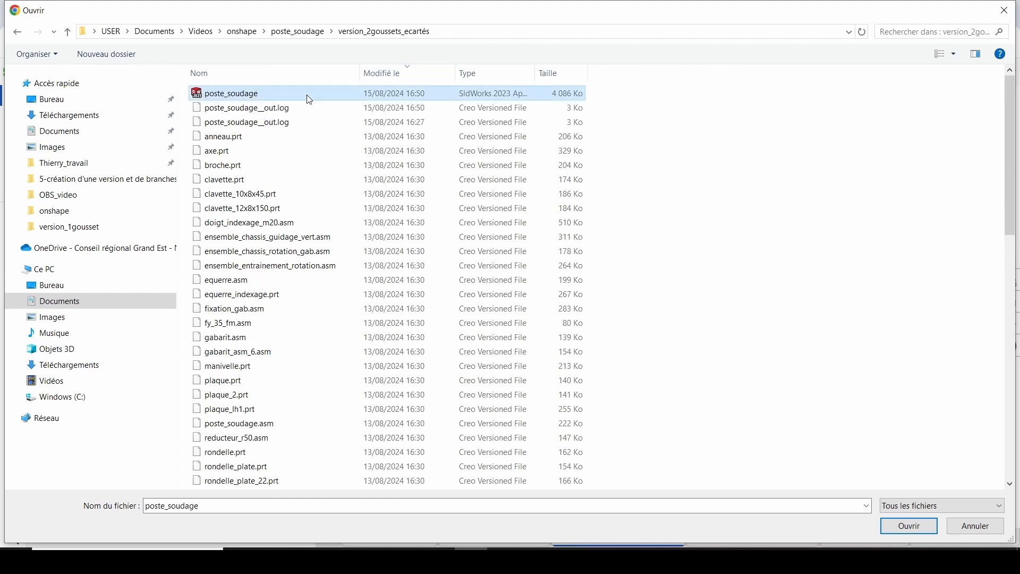
click(909, 526)
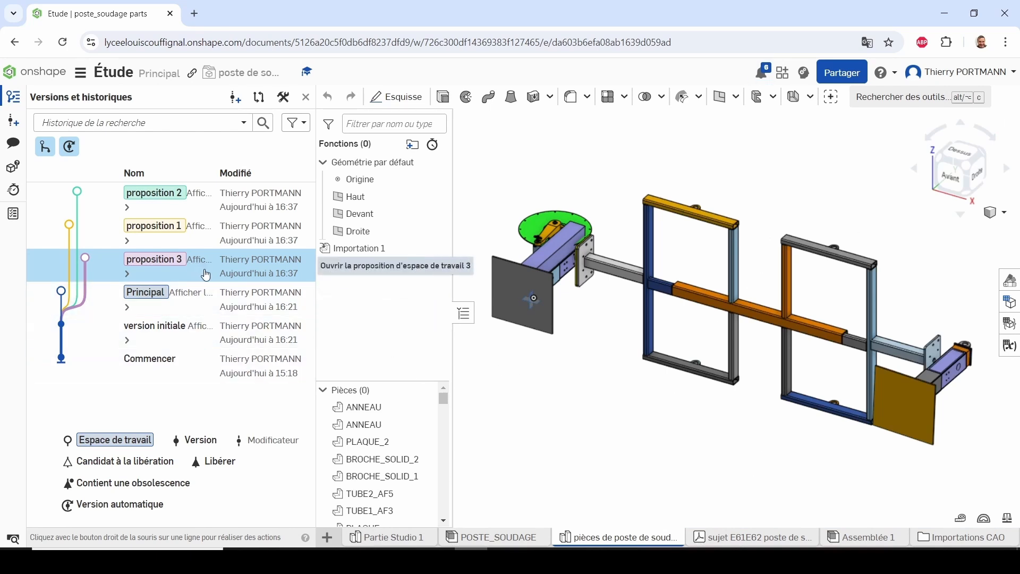
Examine the spacing of the gussets on the reducer bracket in the proposition 3 model
click(204, 276)
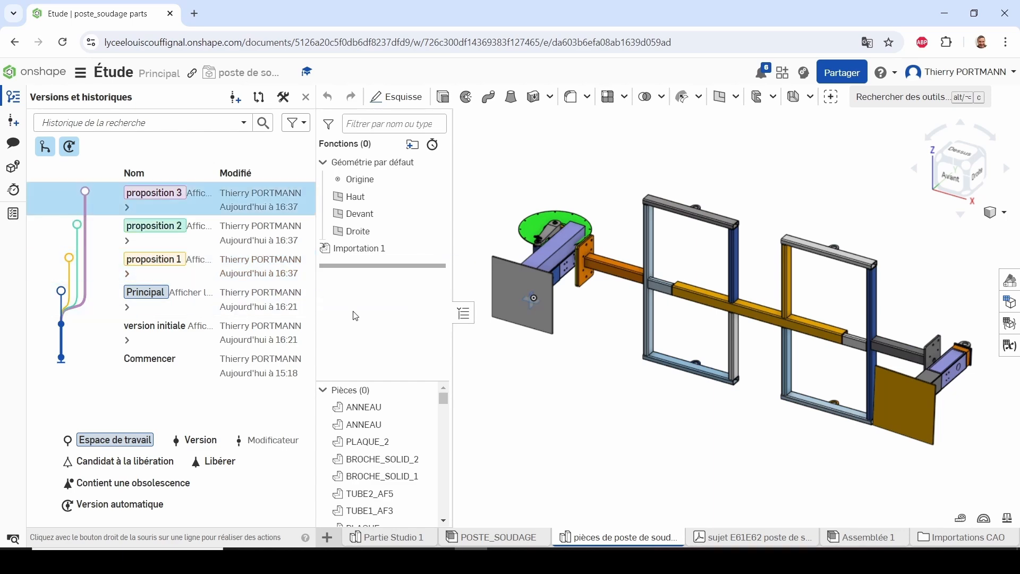
right_drag(555, 275, 704, 239)
scroll(639, 253, up, 10)
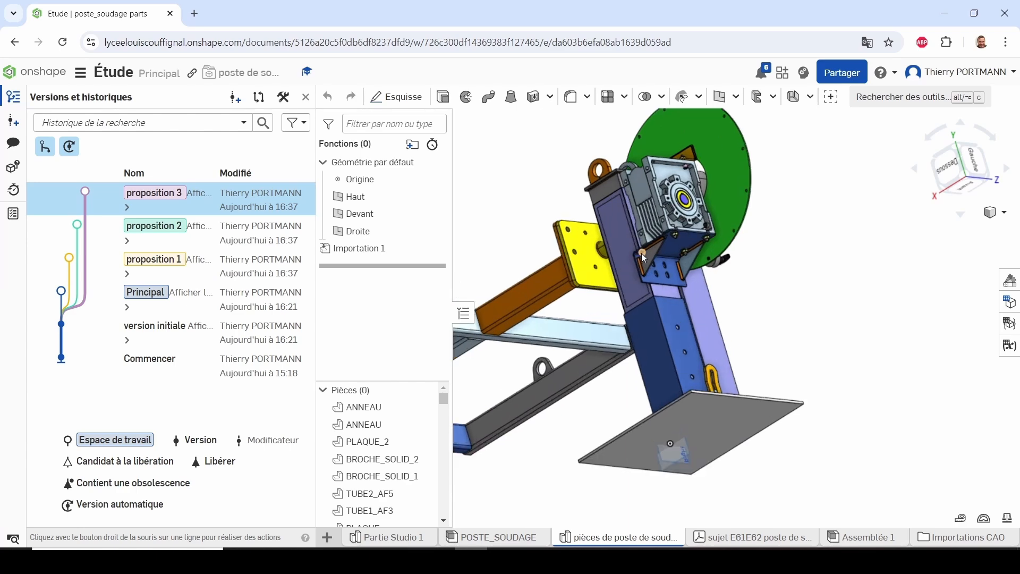
right_drag(623, 251, 643, 349)
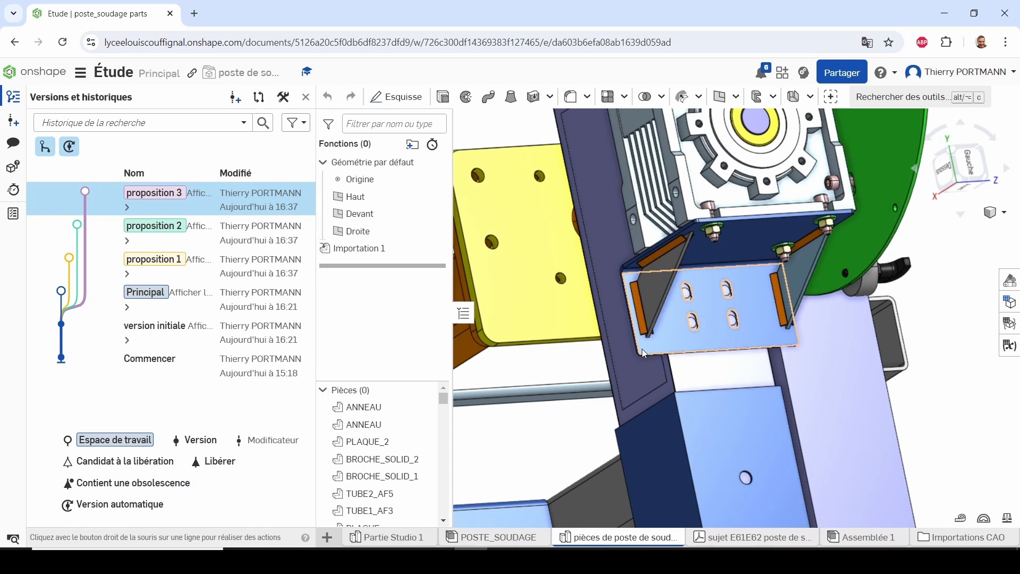
Reopen the proposition 2 and proposition 1 workspaces to compare their gusset designs
click(181, 232)
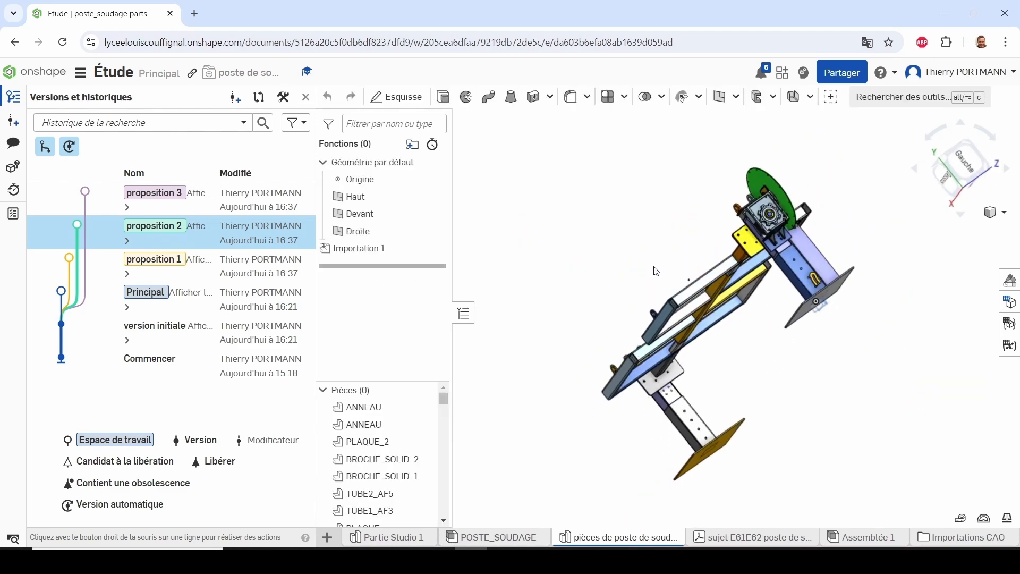
scroll(796, 234, up, 5)
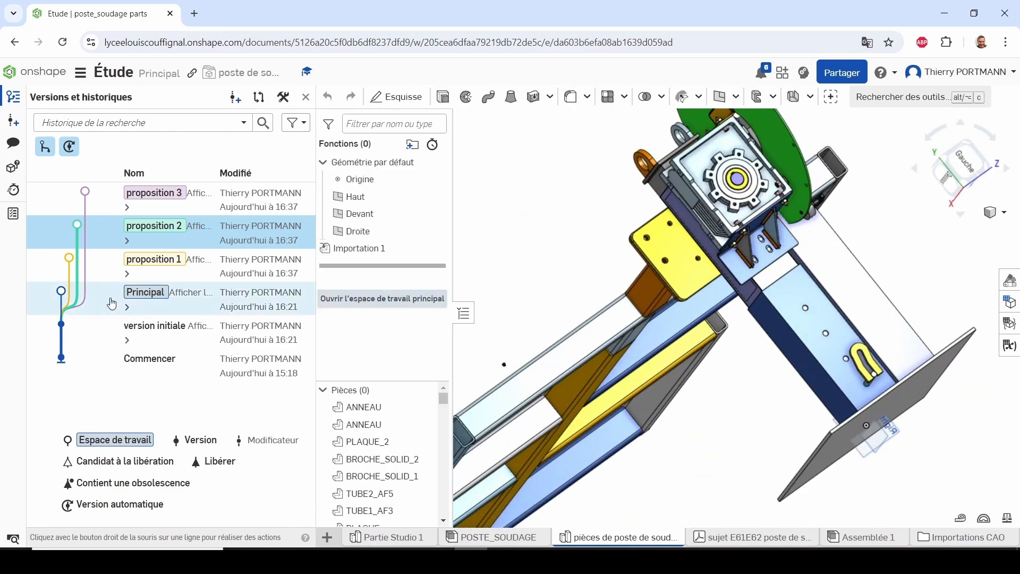
click(130, 269)
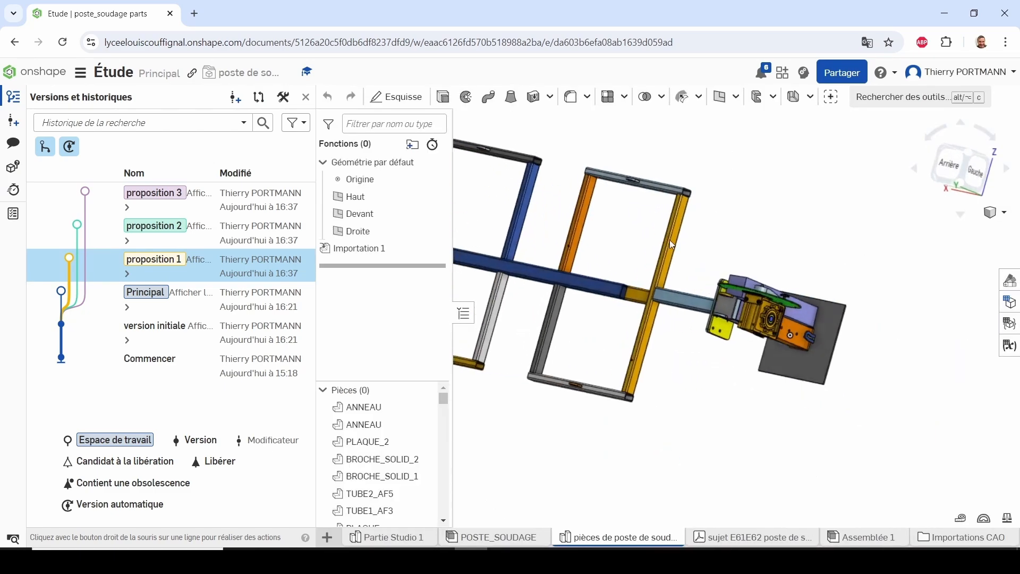
Examine the gusset on the reducer's support bracket in the proposition 1 model
right_drag(671, 243, 645, 202)
scroll(678, 209, up, 8)
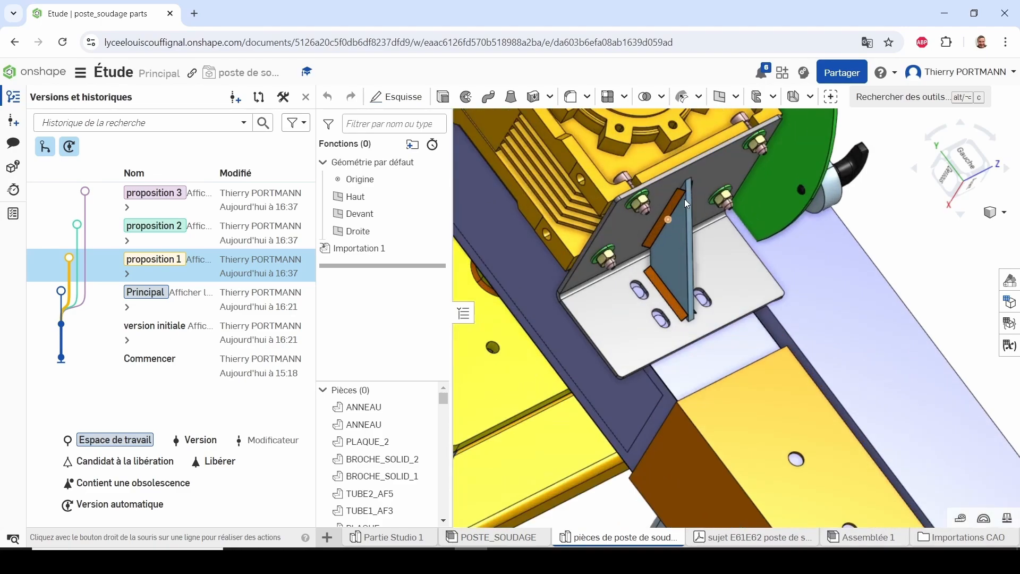
right_drag(686, 203, 940, 331)
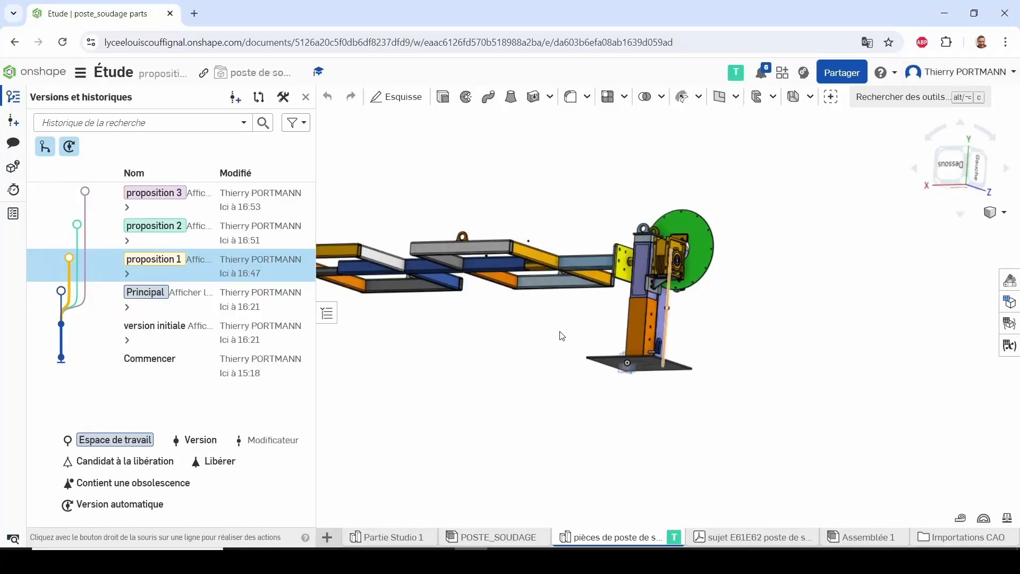
Draft a comment for proposition 1 in French, stating that a gusset was added to give the bracket more rigidity
scroll(668, 290, down, 1)
scroll(666, 290, up, 4)
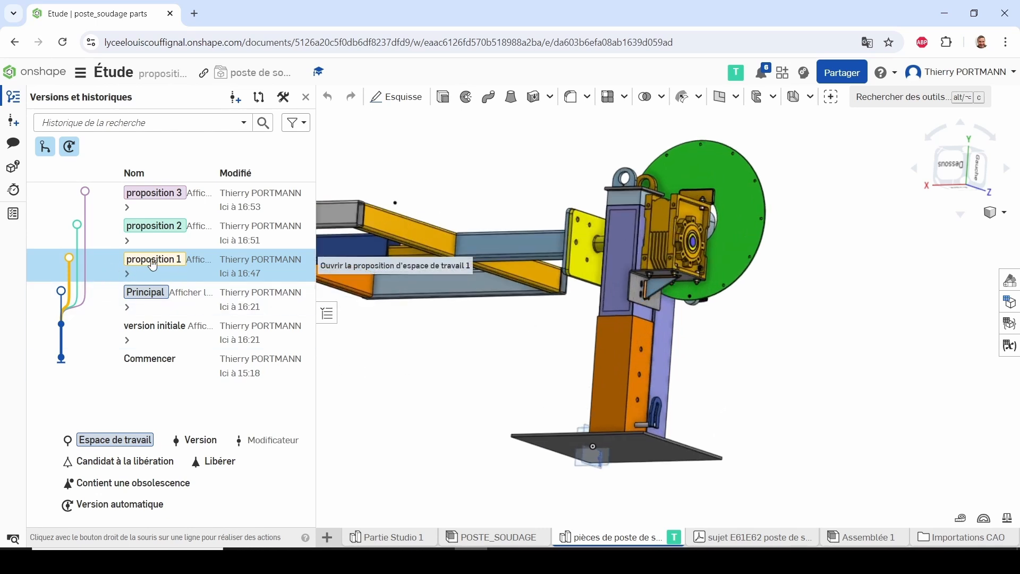
click(13, 145)
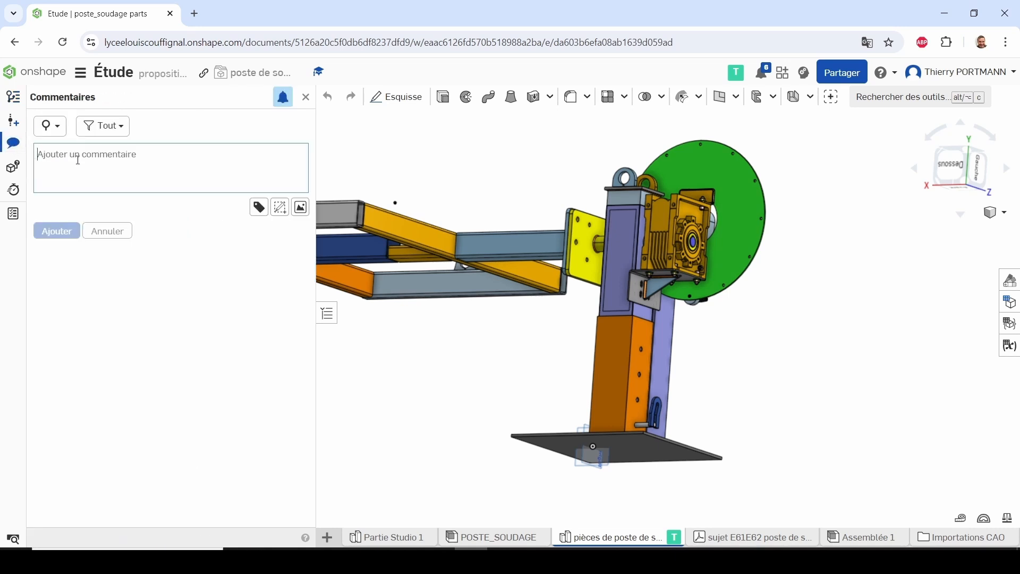
text(Pour cette proposition 1 de conception, j'ai ajouté un gousset pour donner plus de rigidité à l'équerre.)
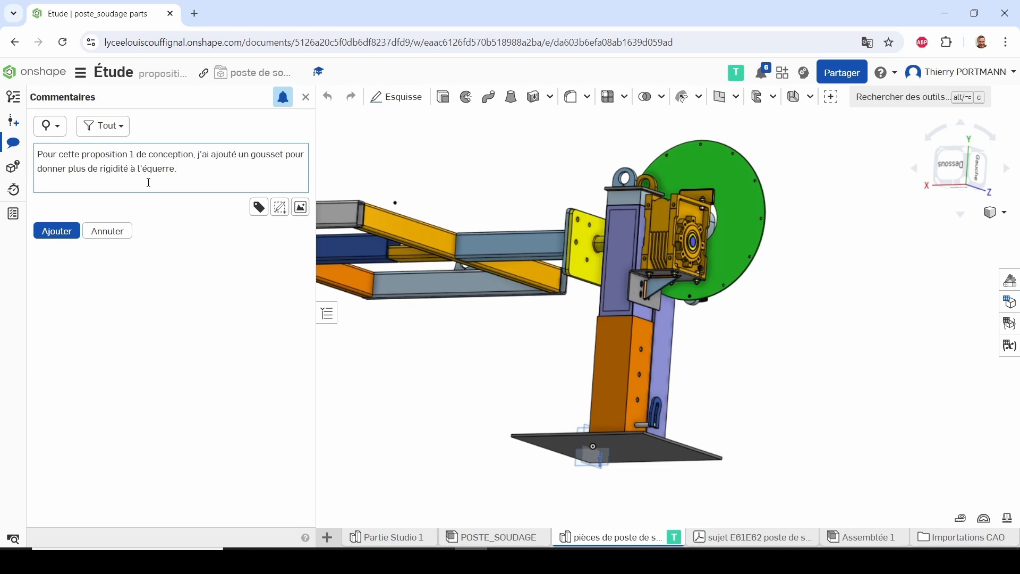
Annotate the comment with a red arrow pointing at the bracket's gusset, then post it and view the comments in the second account's read-only session
click(280, 208)
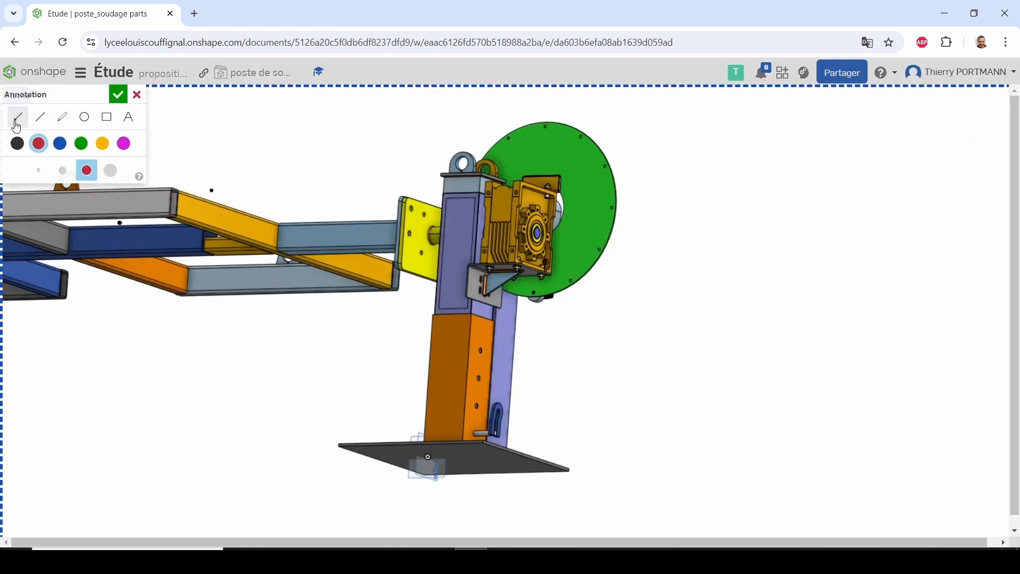
click(39, 148)
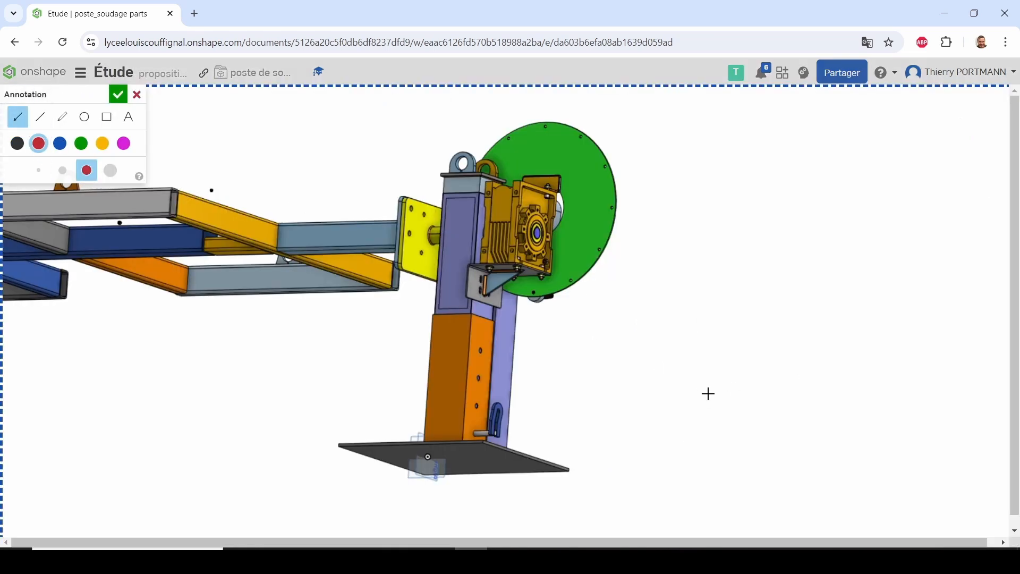
drag(709, 393, 505, 286)
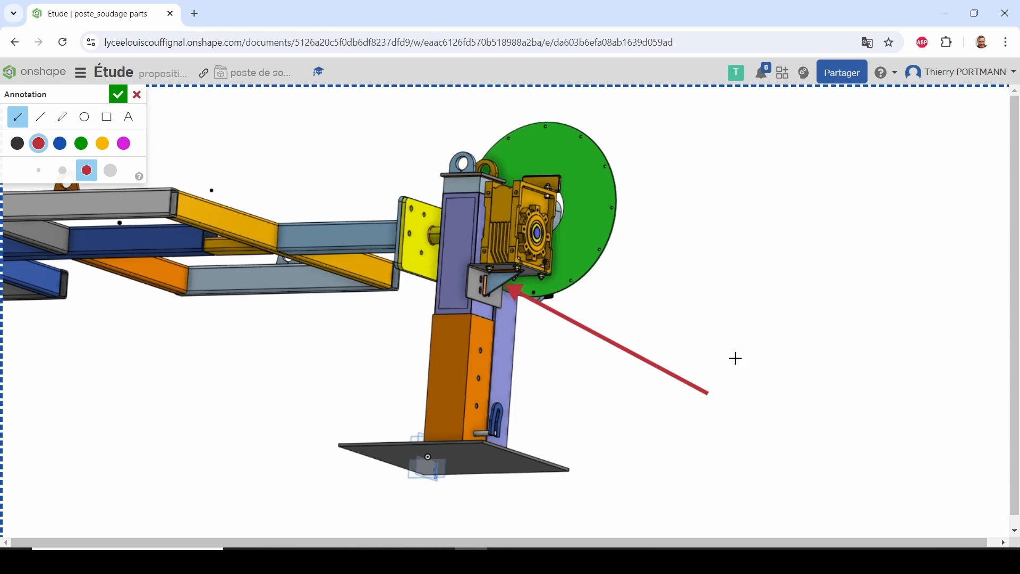
click(118, 96)
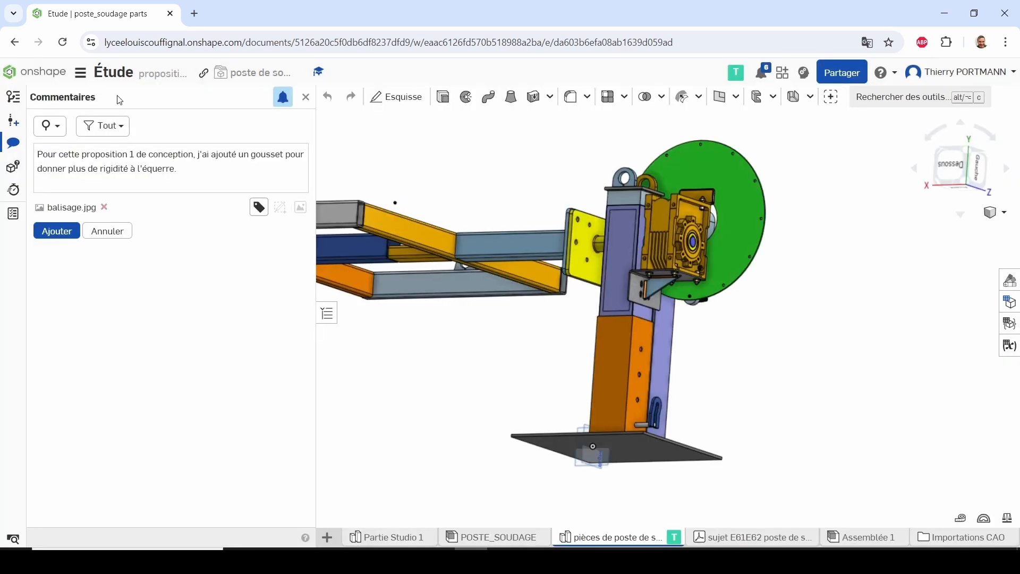
click(57, 239)
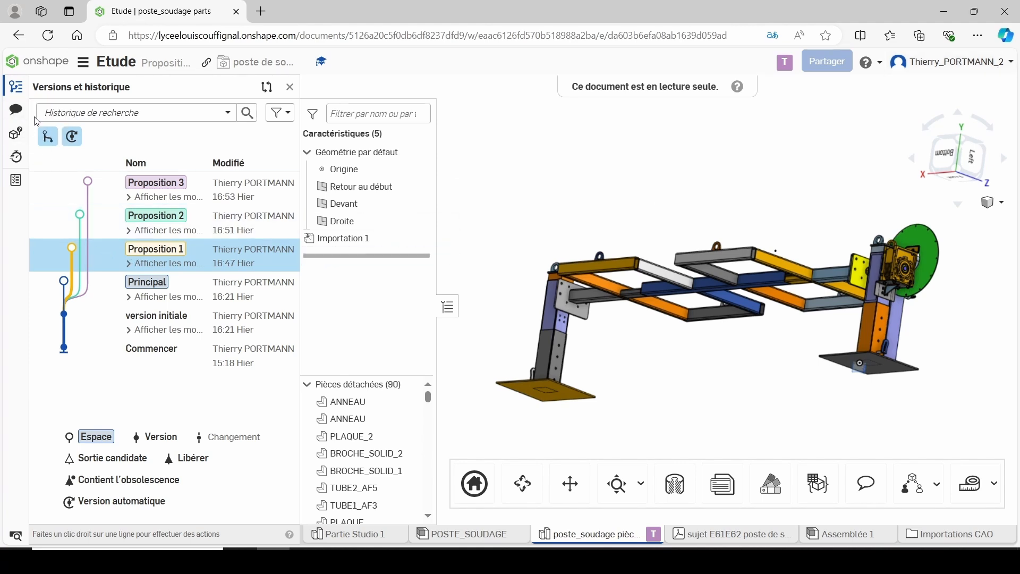
click(15, 111)
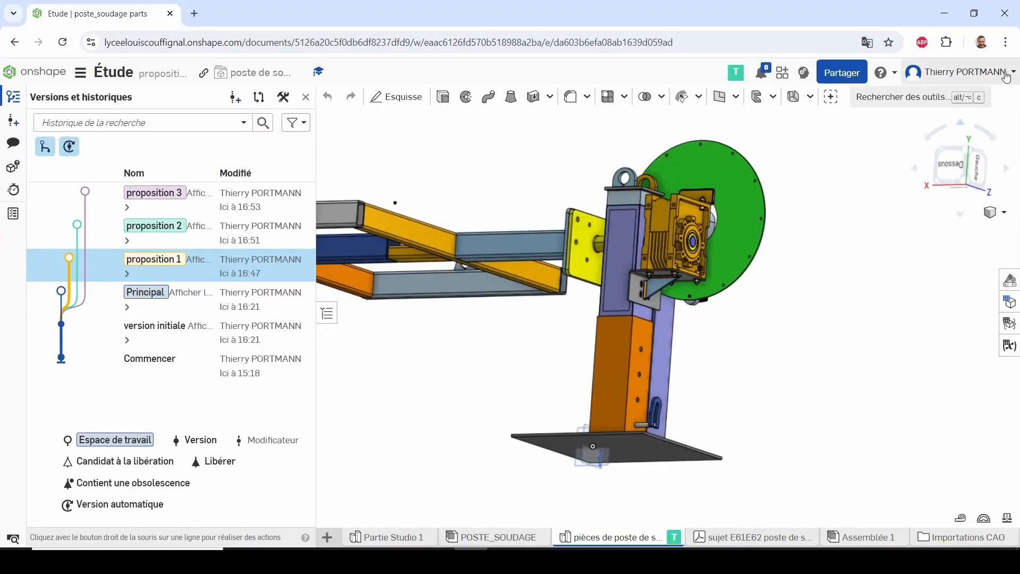
In the proposition 2 workspace, post a French comment explaining that two gussets were added for rigidity because the reducer must withstand high torque
click(175, 232)
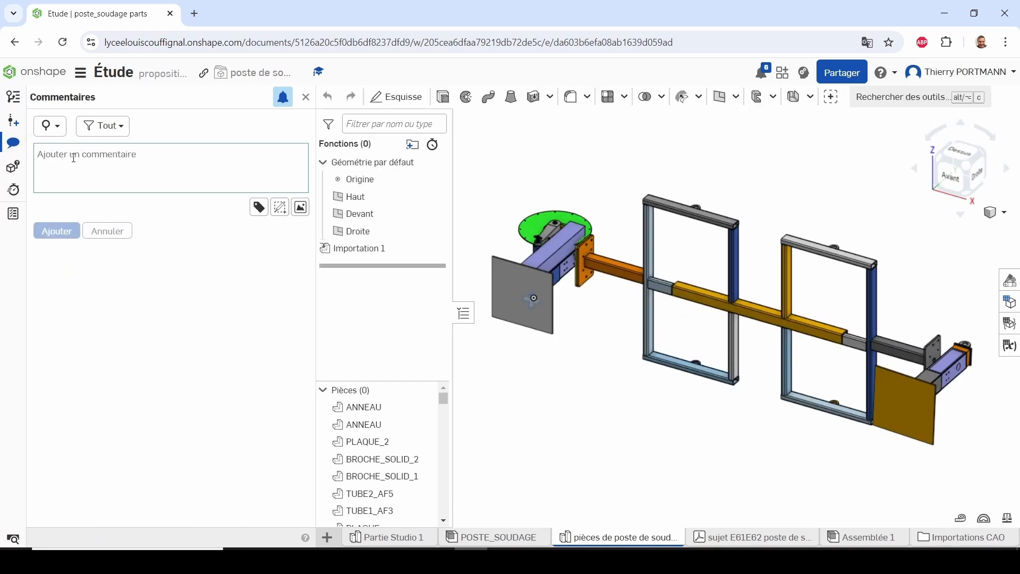
text(Pour cette proposition 2 de conception, j'ai ajouté deux goussets pour donner plus de rigidité comme le réducteur devra encaisser un couple important.)
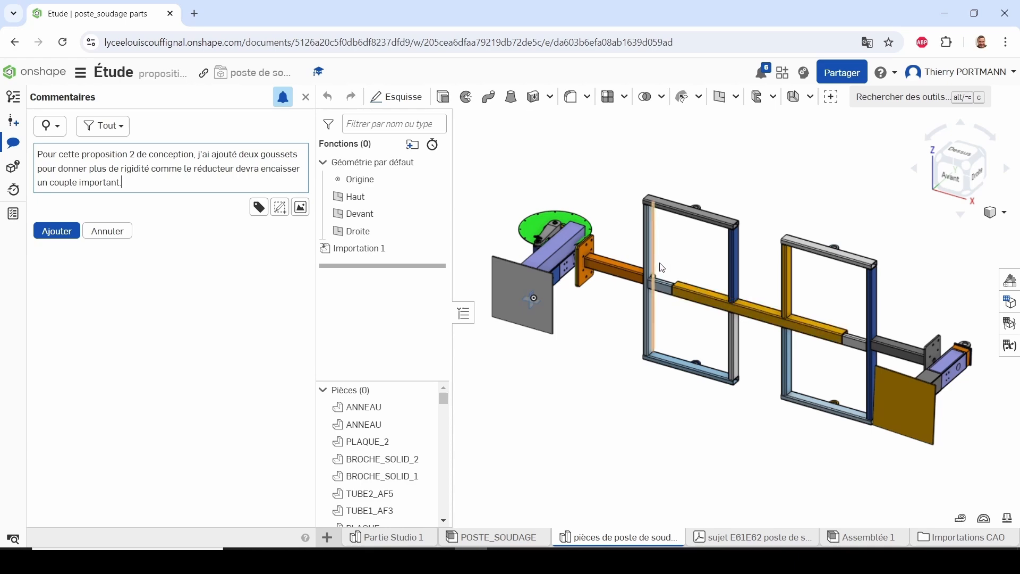
right_drag(657, 266, 815, 238)
scroll(815, 238, up, 5)
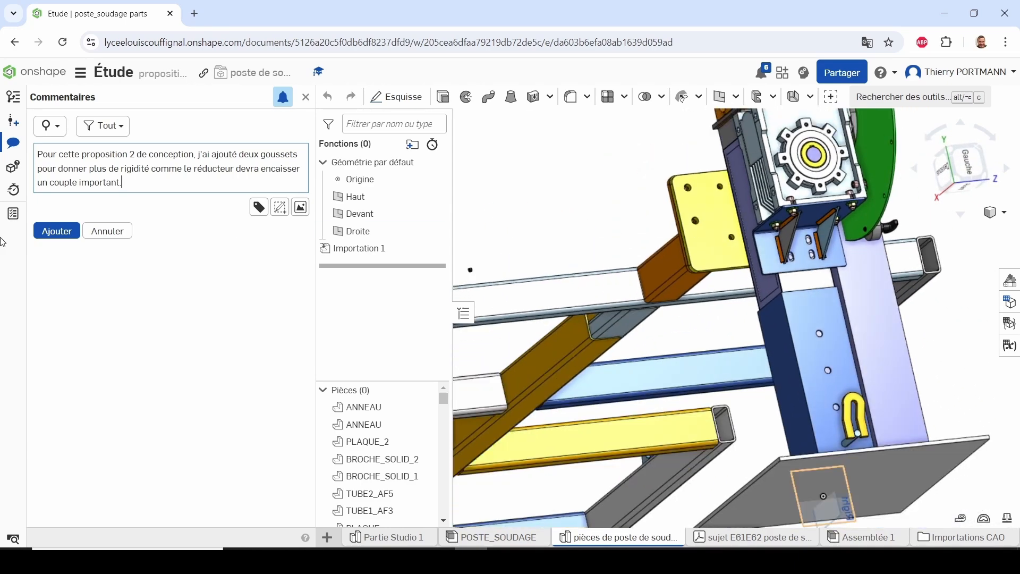
click(55, 232)
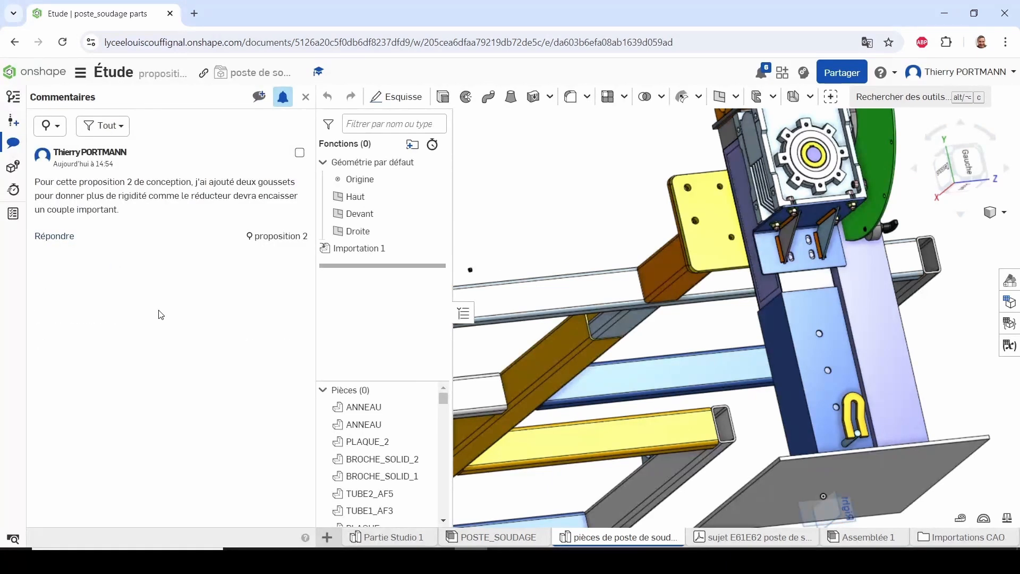
In the proposition 3 workspace, post a French comment explaining that the gussets were spread apart for extra rigidity against the reducer's high torque
click(19, 99)
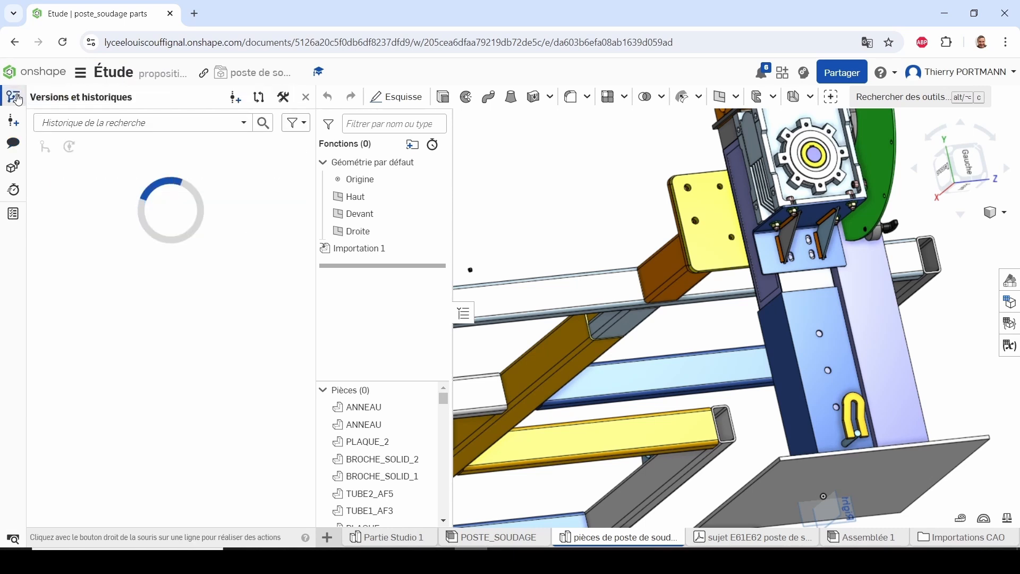
click(169, 199)
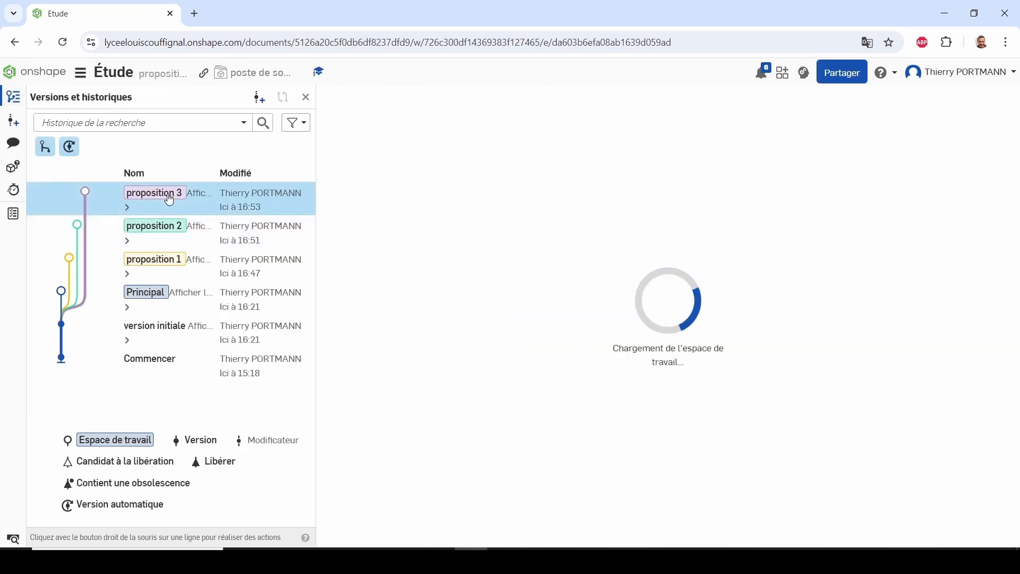
click(13, 144)
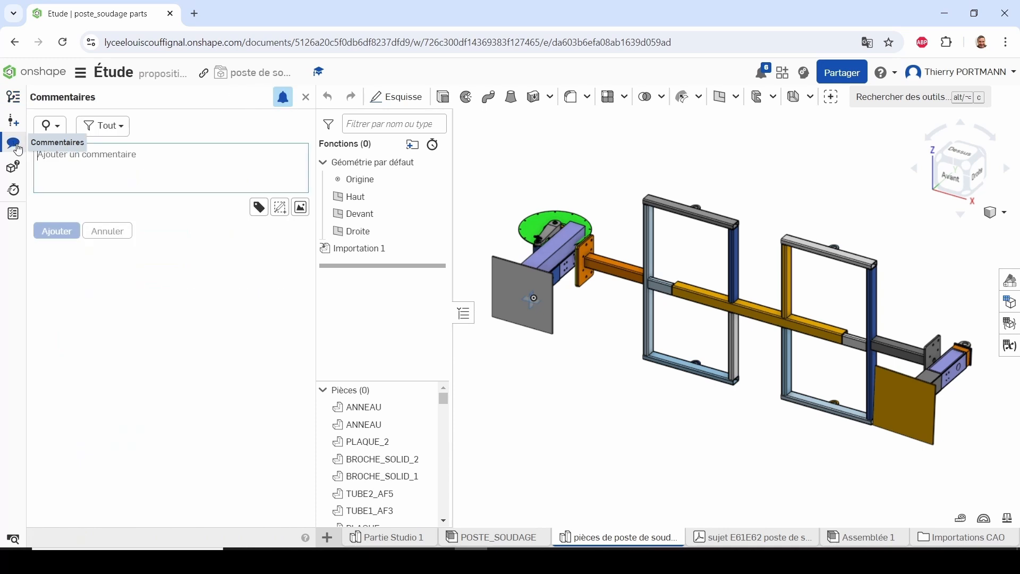
text(Pour cette proposition 3 de conception, j'ai écarté les goussets pour donner en plus de rigidité comme le réducteur devra encaisser un couple important.)
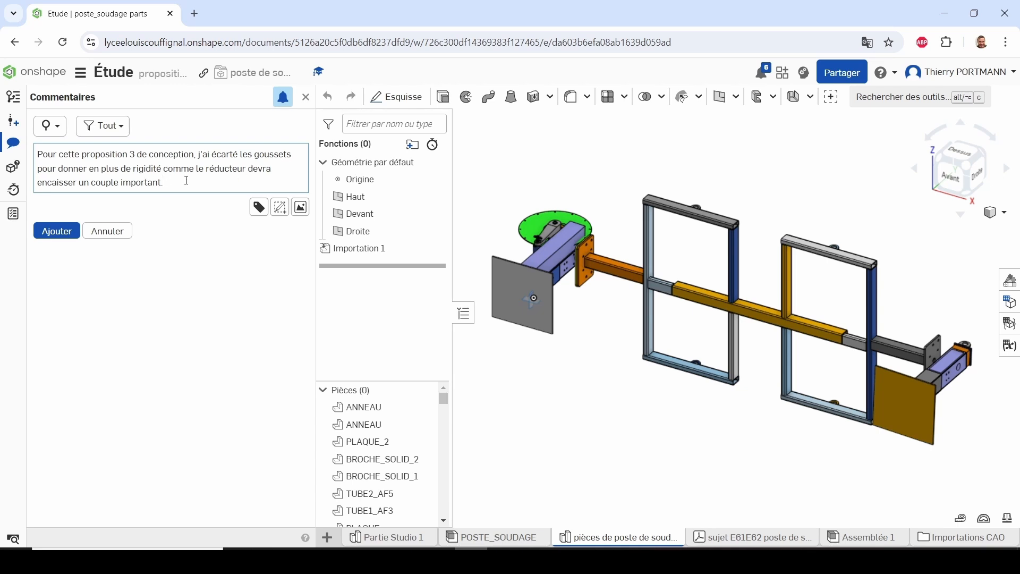
mouse_move(567, 257)
right_down()
mouse_move(676, 262)
mouse_move(562, 275)
right_up()
scroll(559, 260, up, 5)
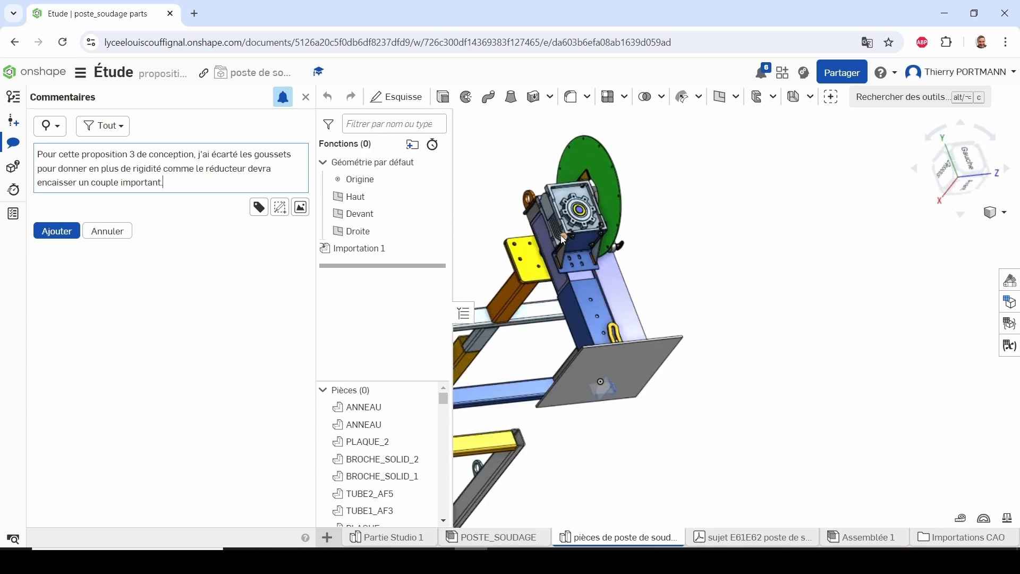
scroll(562, 240, up, 4)
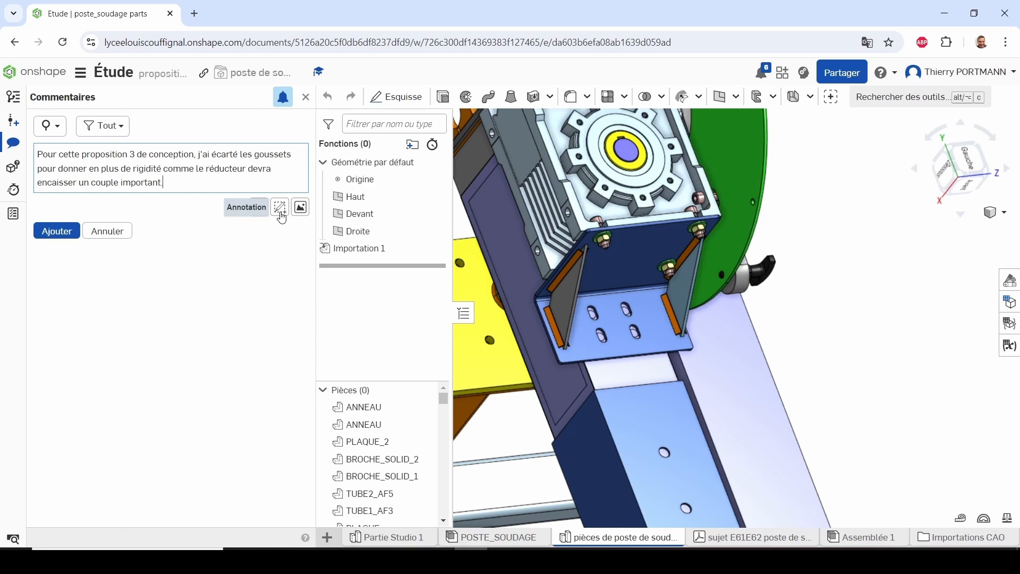
click(55, 232)
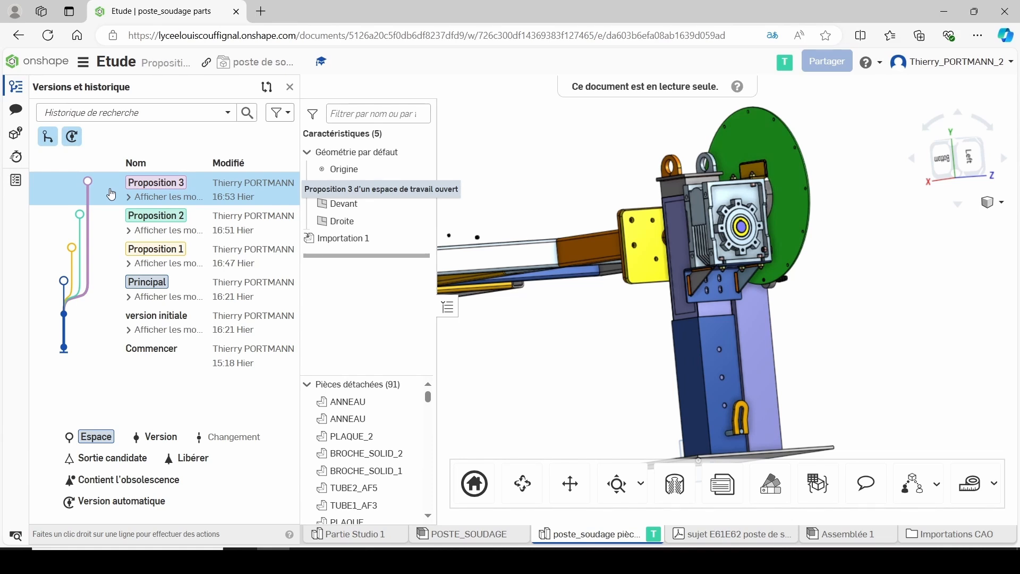
From the second account, reply to the proposition 3 comment, suggesting a bracket welded to the column without fixing holes and folded walls replacing the gussets
click(16, 111)
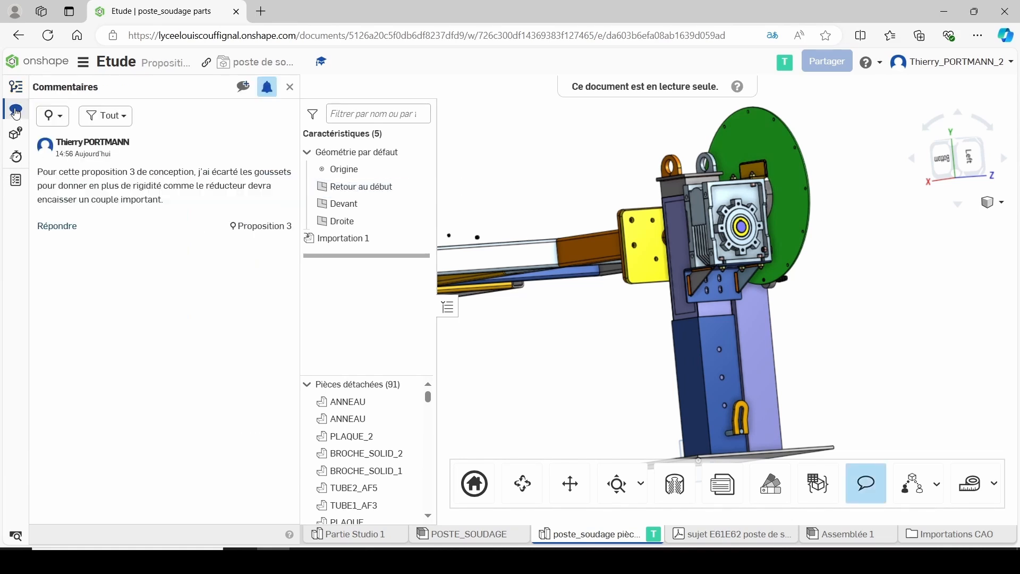
click(58, 227)
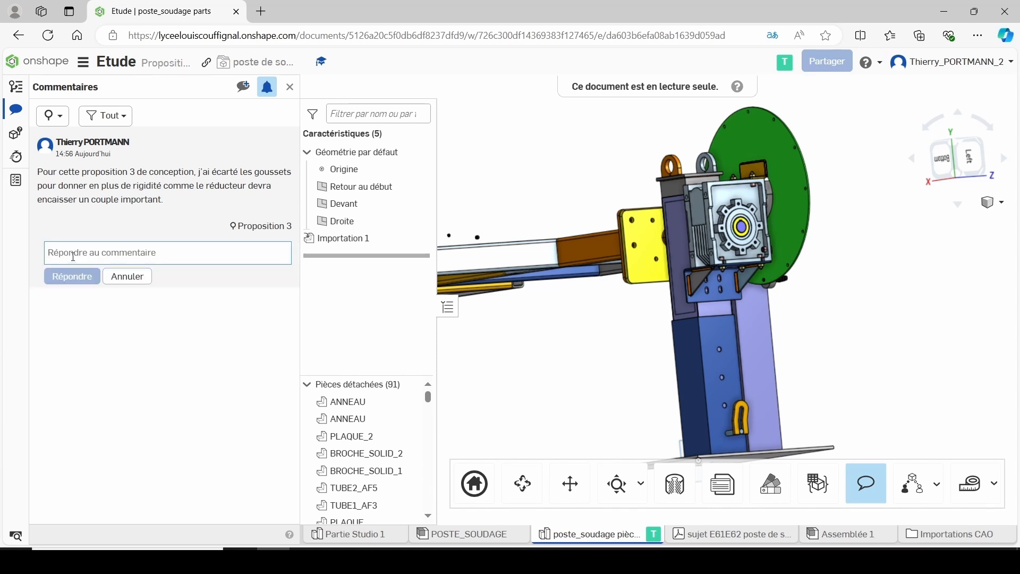
text(De bonnes idées mais pour simplifier la fabrication, je propose ceci:  L'équerre pourrait être soudée sur la colonne verticale. En effet la précision de positionnement verticale du réducteur me semble suffisante et l'on aura aussi un meilleur maintien. On pourrait alors supprimer les trous pour la fixation sur la colonne verticale.  Les deux goussets pourraient être remplacés par deux paroies pliées (faisant parties de l'équerre) et soudées de chaque coté.)
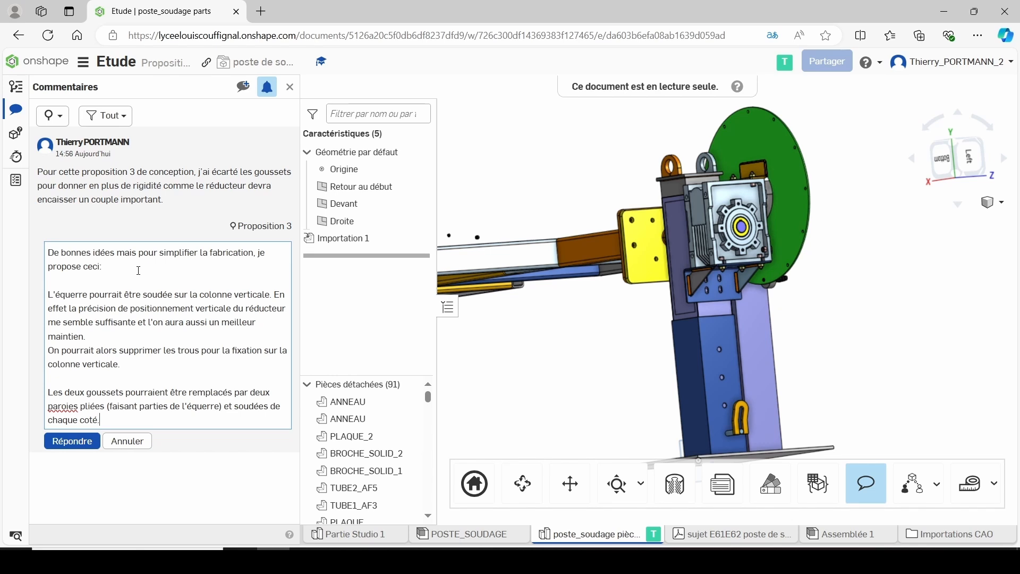
click(72, 445)
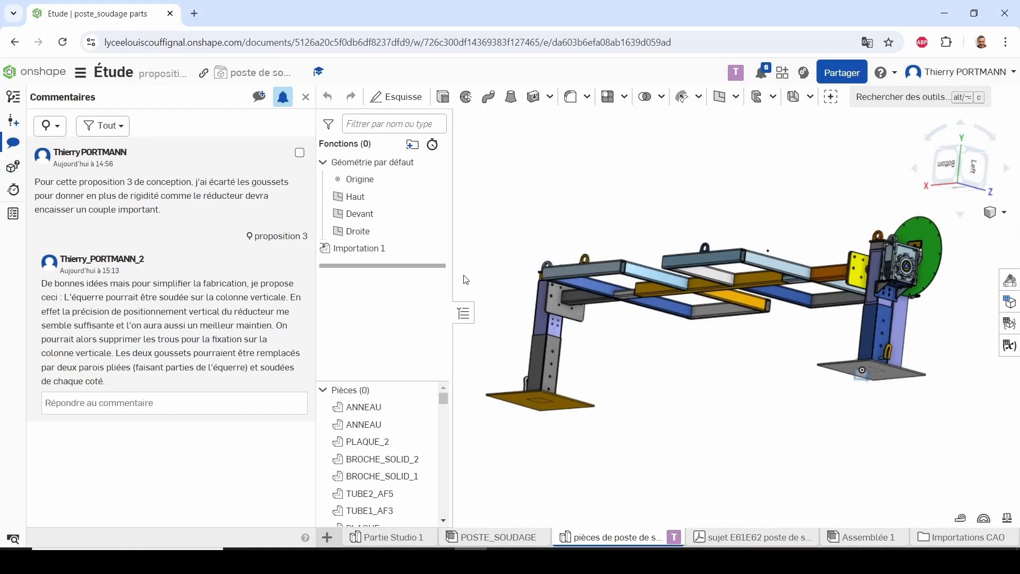
Back in the owner's proposition 3 workspace, update Importation 1 with the poste_soudage file from the version_solution folder
right_click(364, 254)
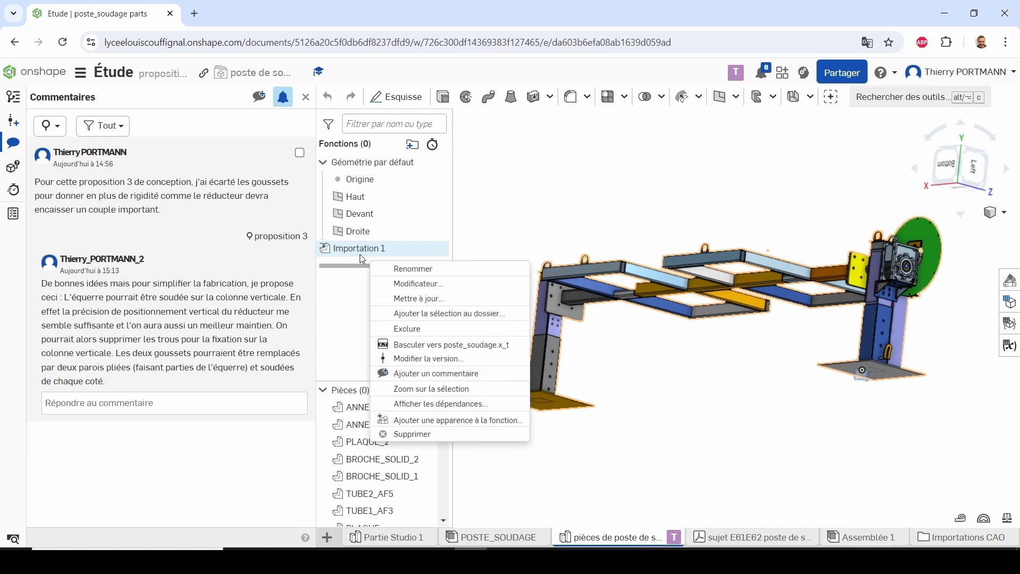
click(393, 299)
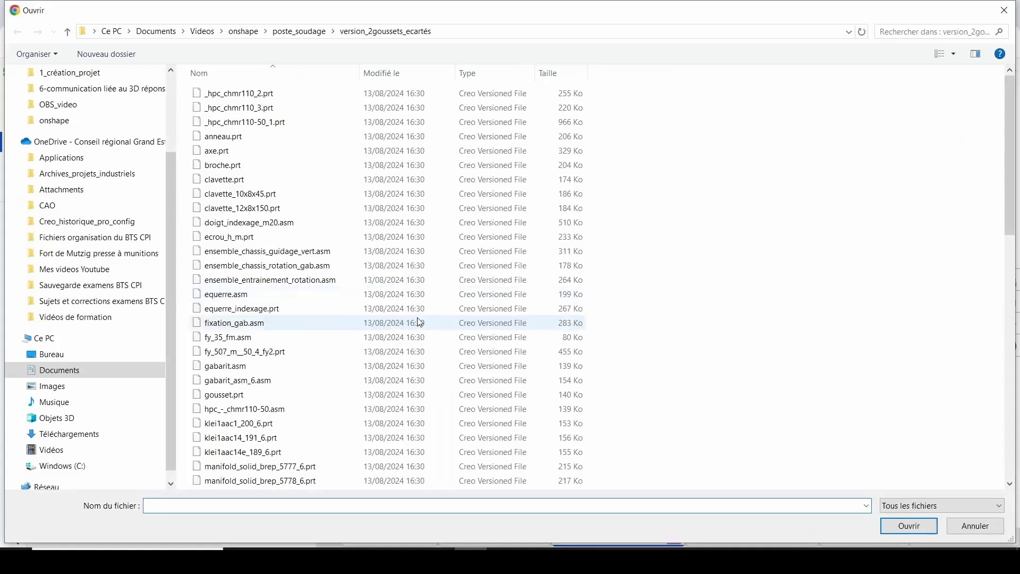
click(464, 32)
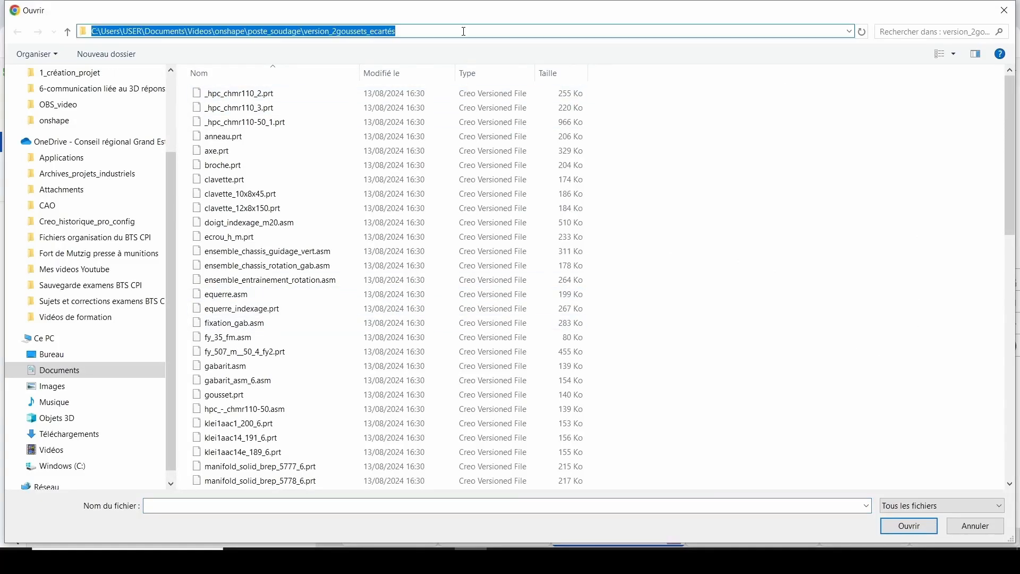
text(C:\Users\USER\Documents\Videos\onshape\poste_soudage\version_solution)
key(Return)
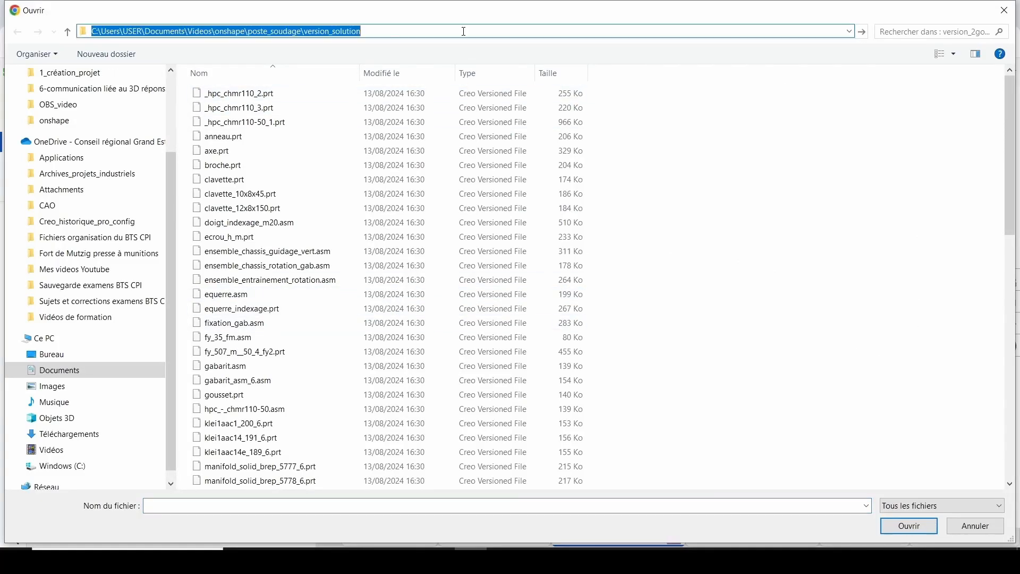
click(496, 78)
click(237, 99)
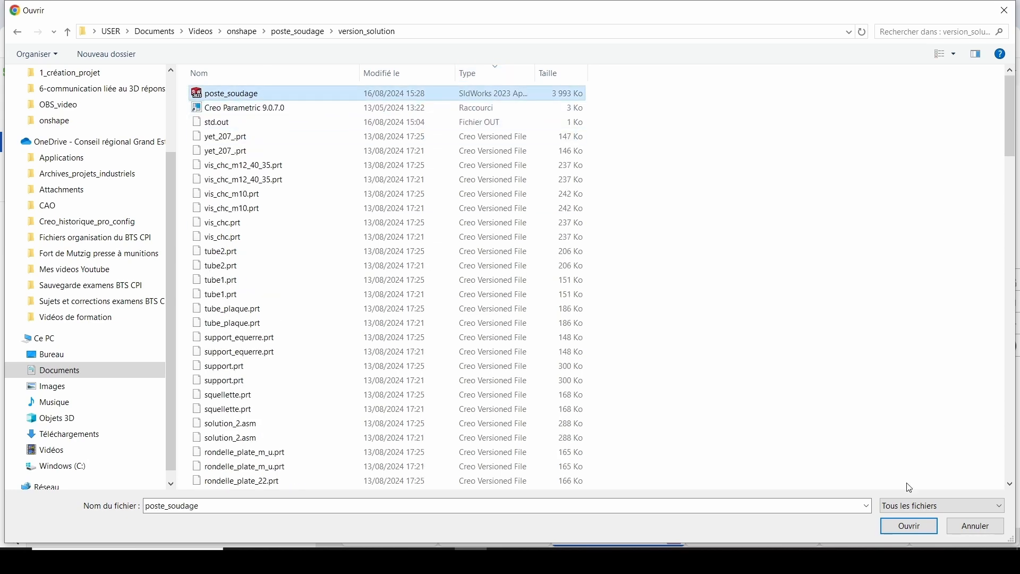
click(901, 527)
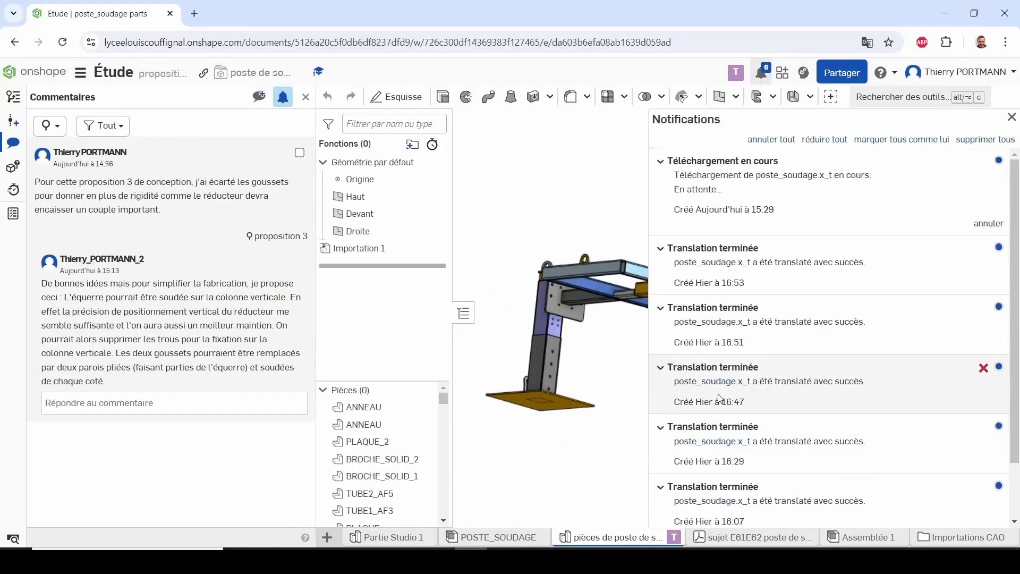
click(1012, 118)
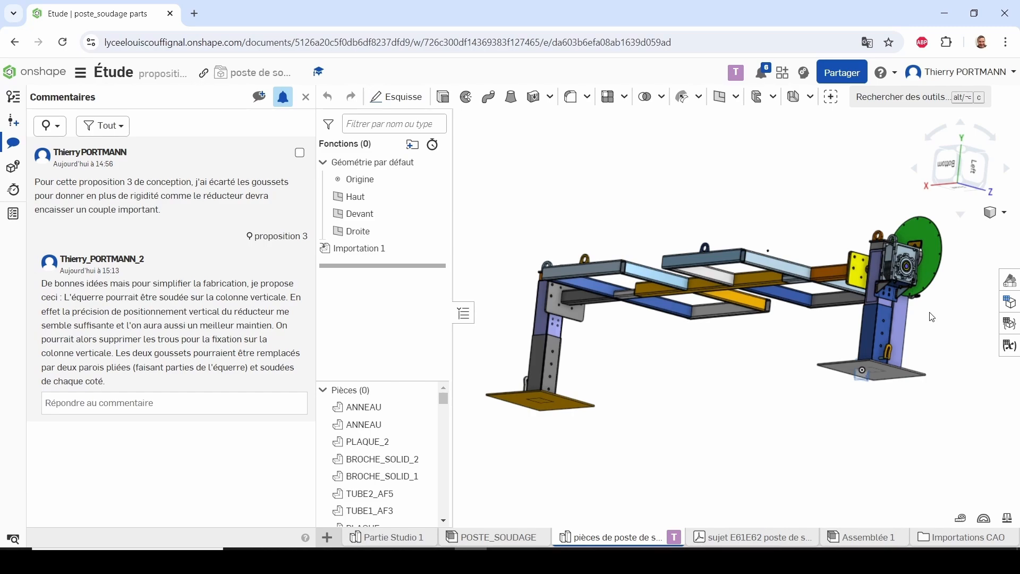
Examine the folded side walls of the reducer's support bracket in the updated proposition 3 model
scroll(900, 294, up, 3)
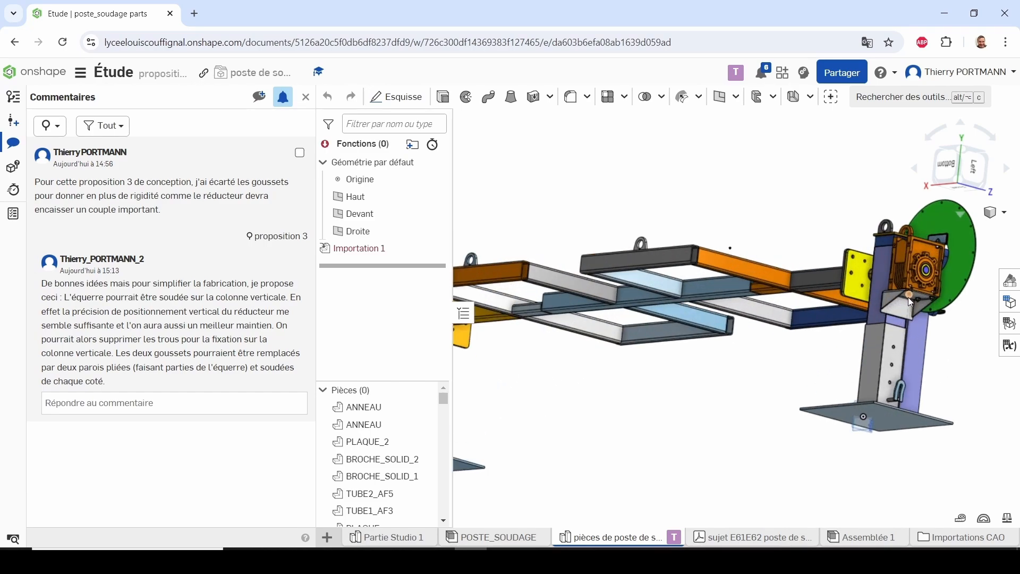
scroll(908, 298, up, 5)
right_drag(921, 312, 825, 329)
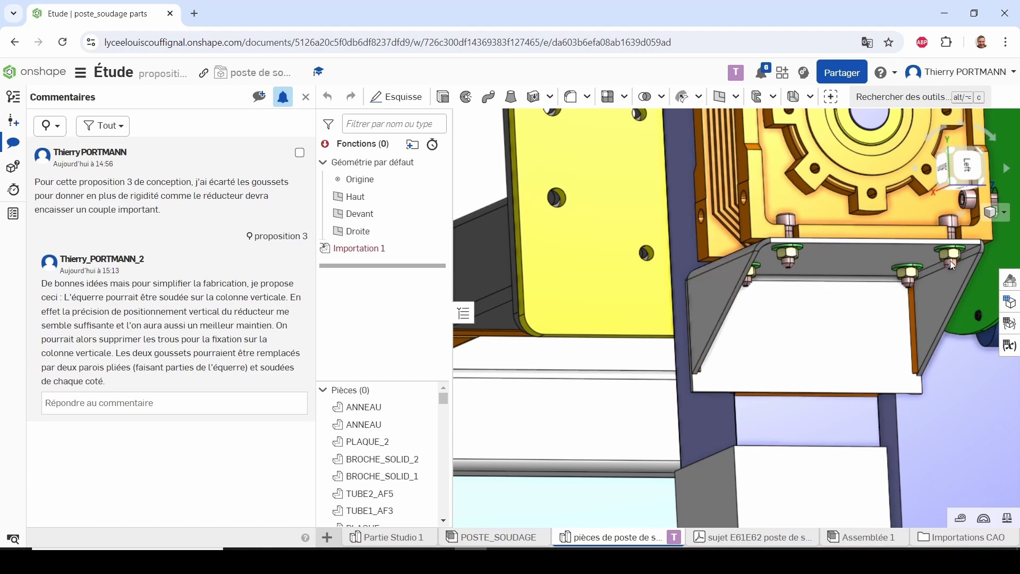
Reply to the proposition 3 comment thread with "Cette solution conviendrait-elle?"
right_drag(906, 298, 896, 319)
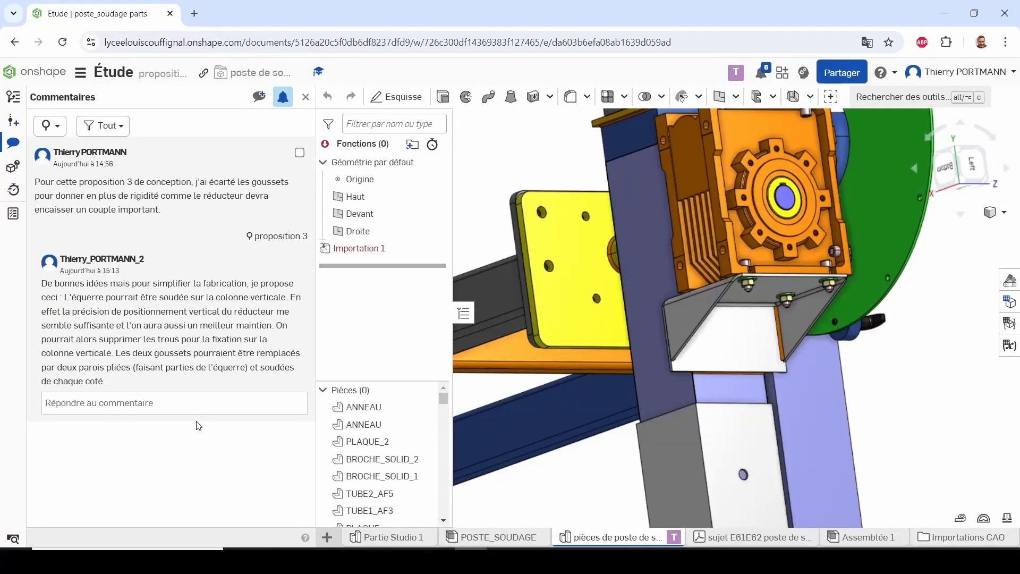
click(133, 402)
right_click(134, 413)
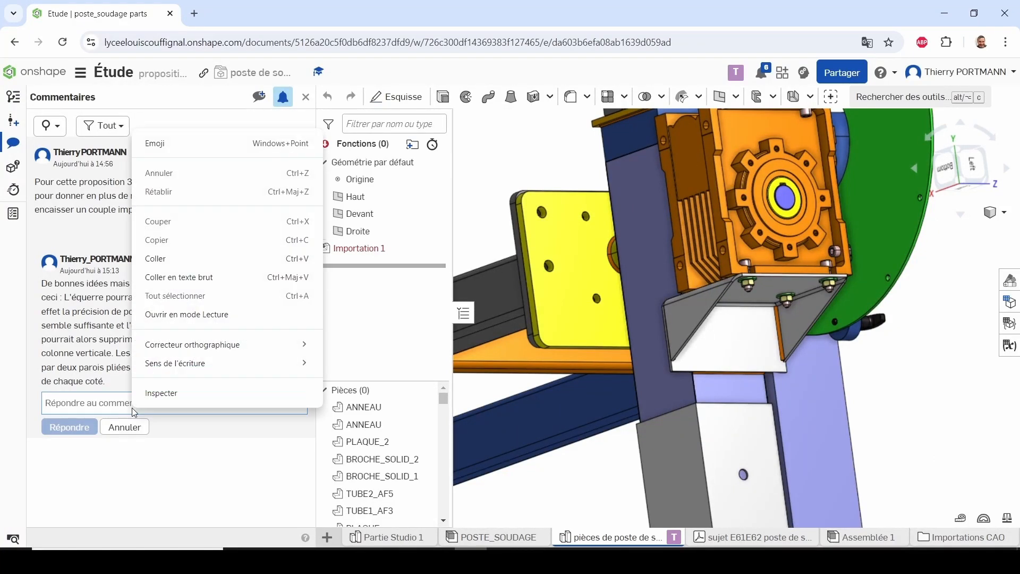
click(160, 259)
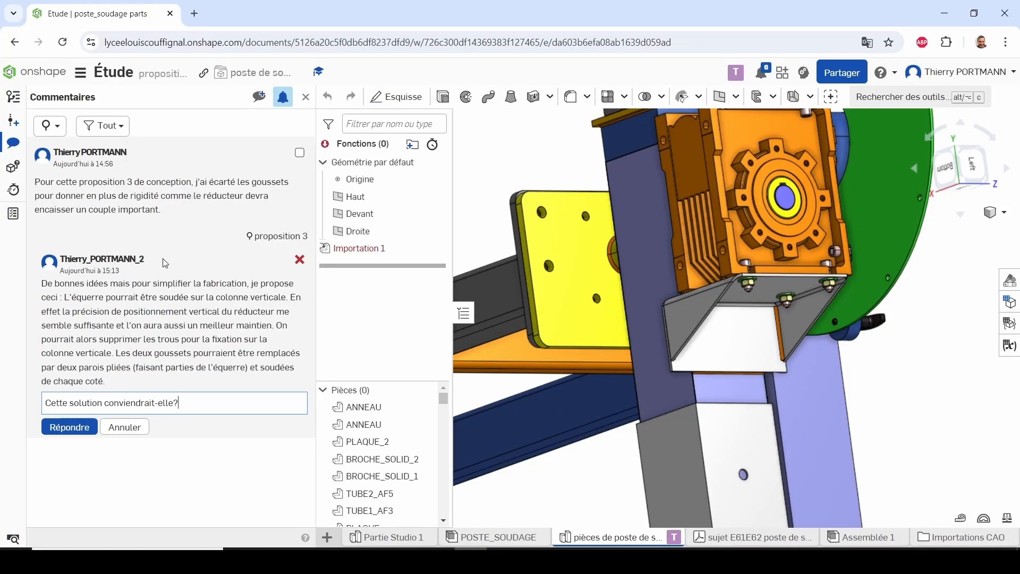
click(61, 432)
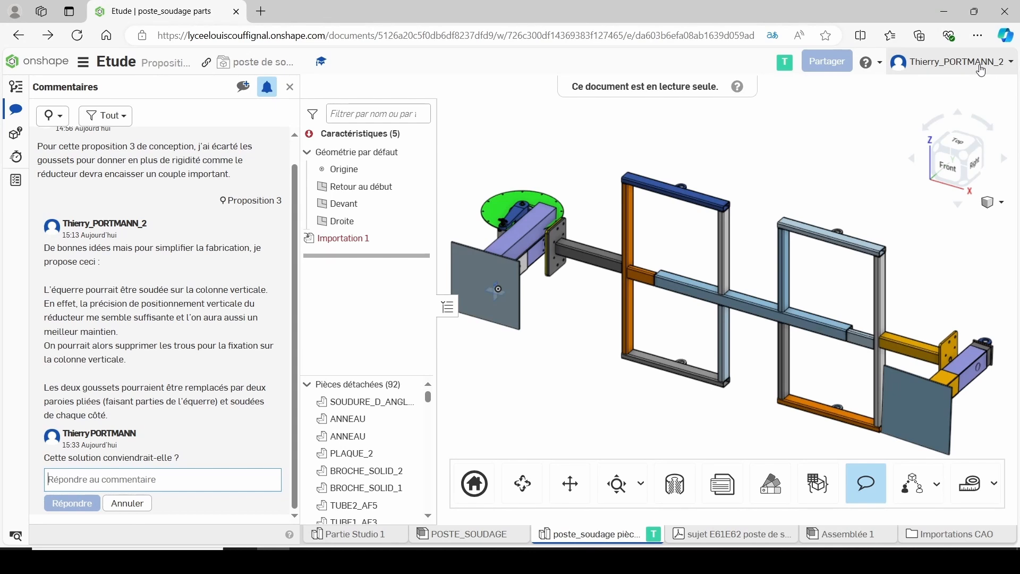
From the second account, answer the latest reply in the thread with "Je valide cette proposition de solution."
click(107, 482)
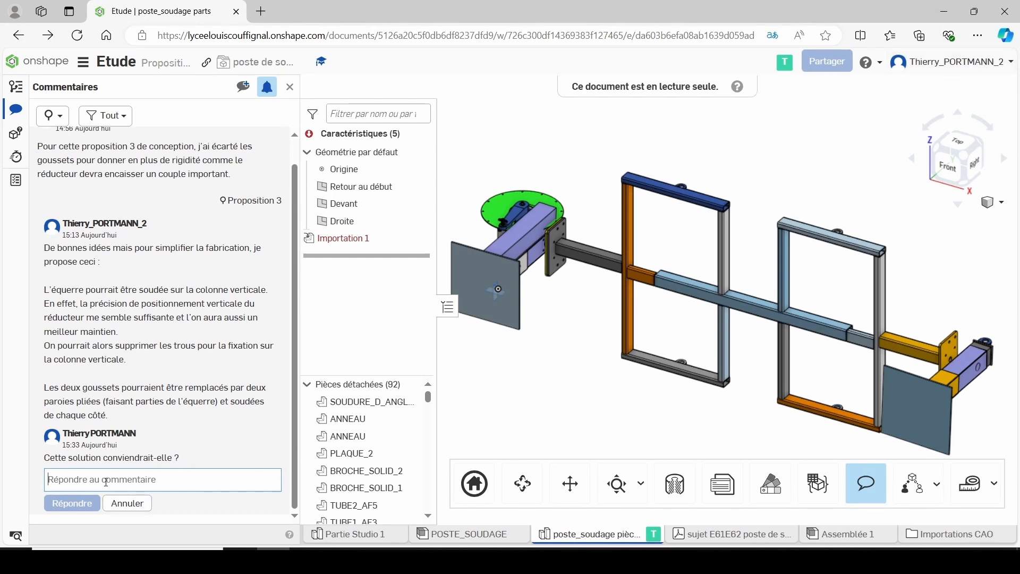
text(Je valide cette proposition de solution.)
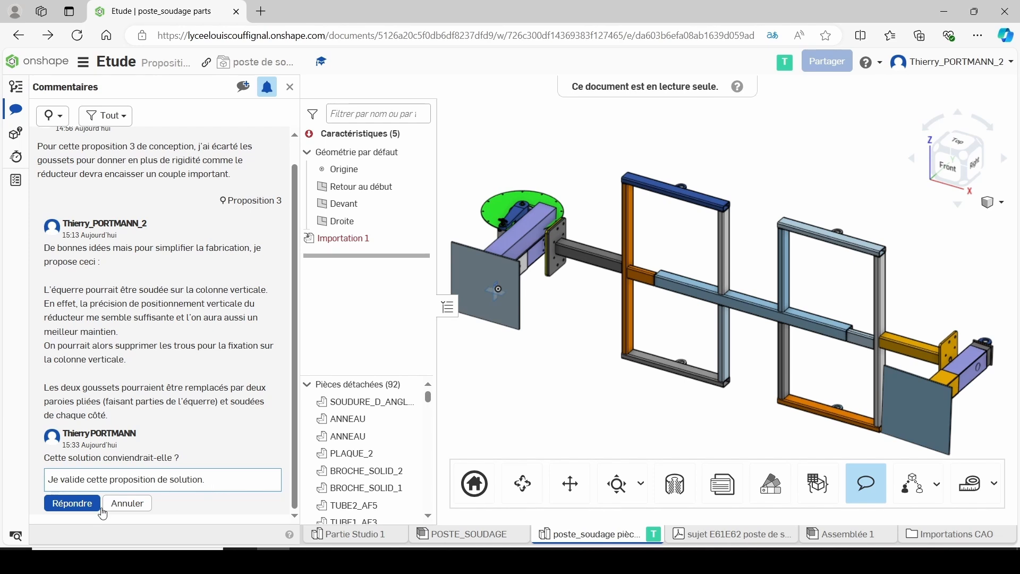
click(71, 510)
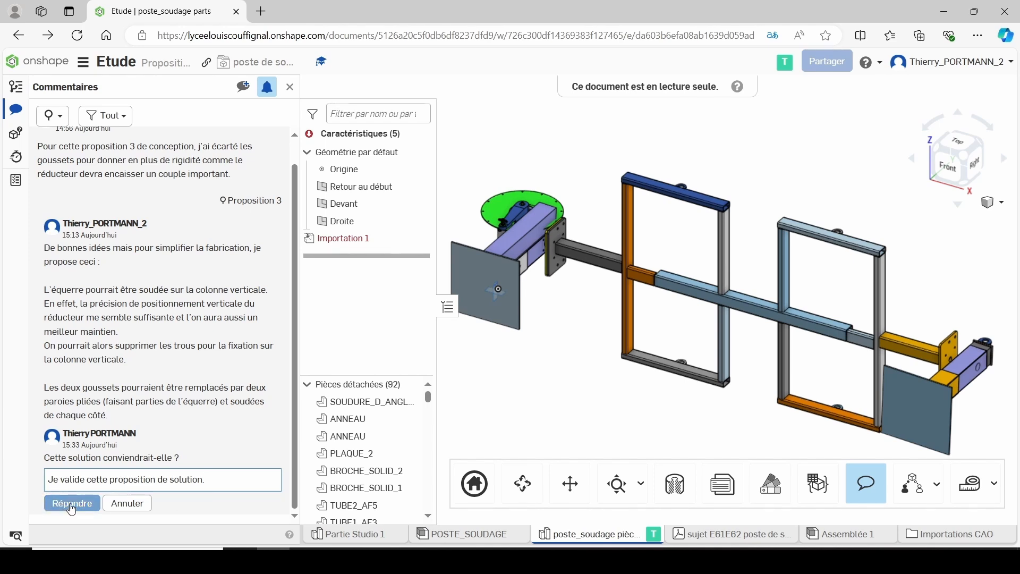
click(71, 509)
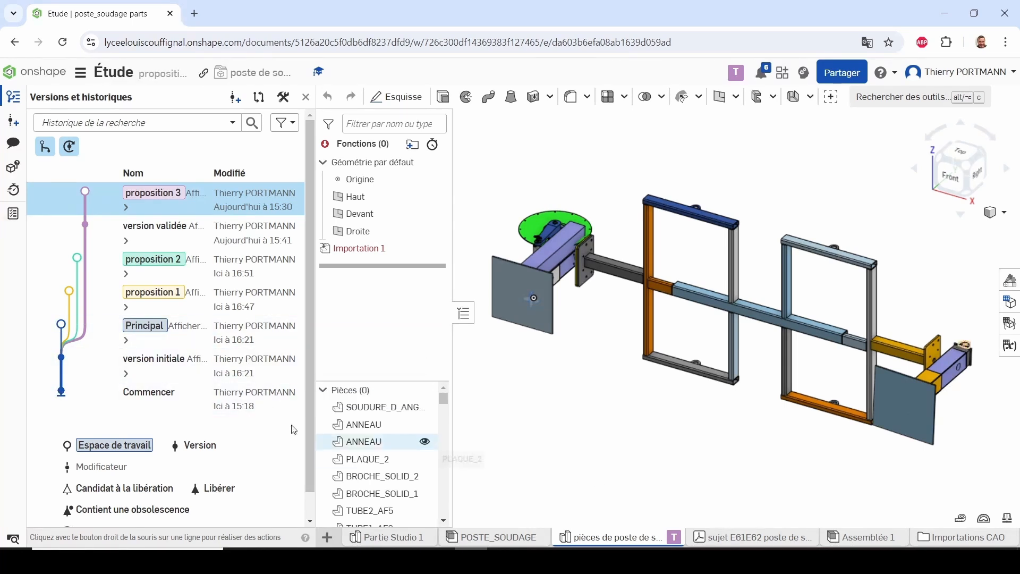
From the owner's account, open the Principal workspace and merge proposition 3 into it, replacing the modified tabs with those of proposition 3
click(181, 338)
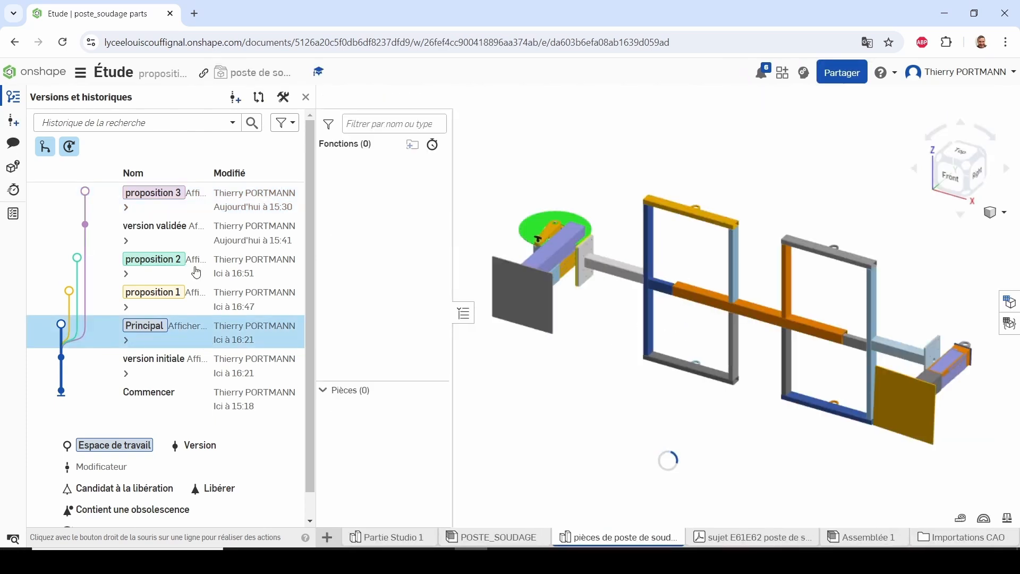
right_click(186, 207)
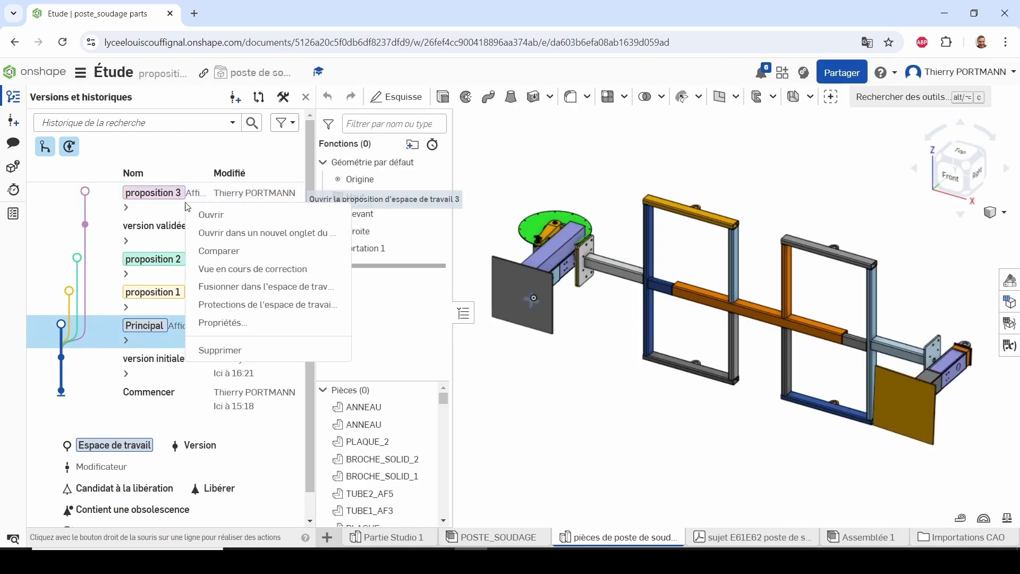
click(223, 294)
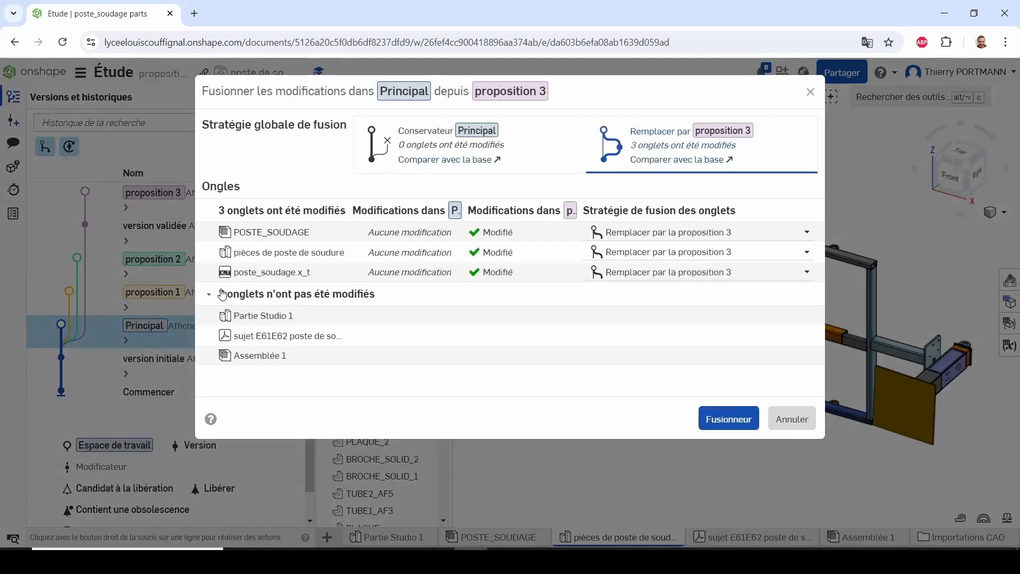
click(713, 422)
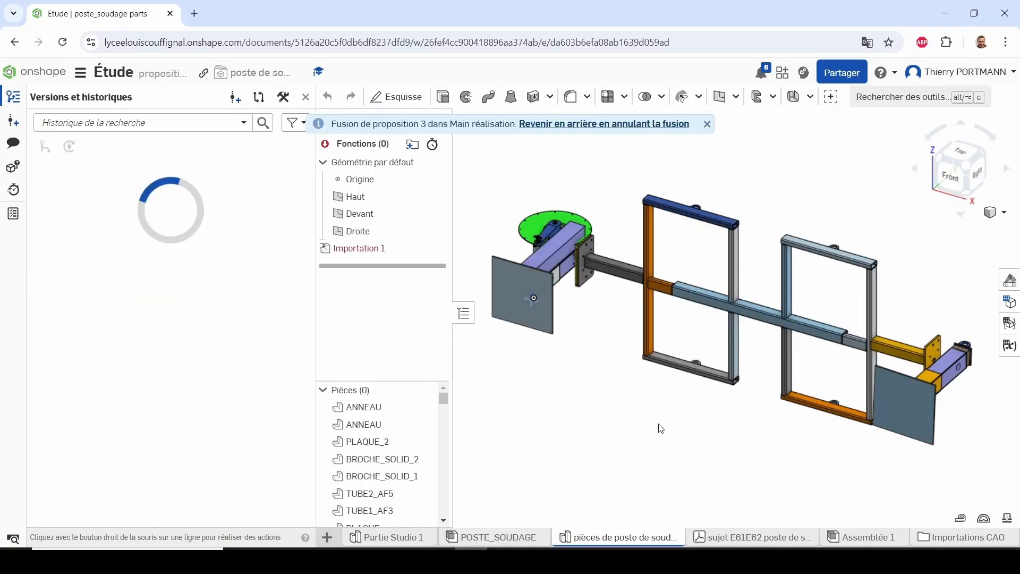
right_drag(660, 428, 595, 393)
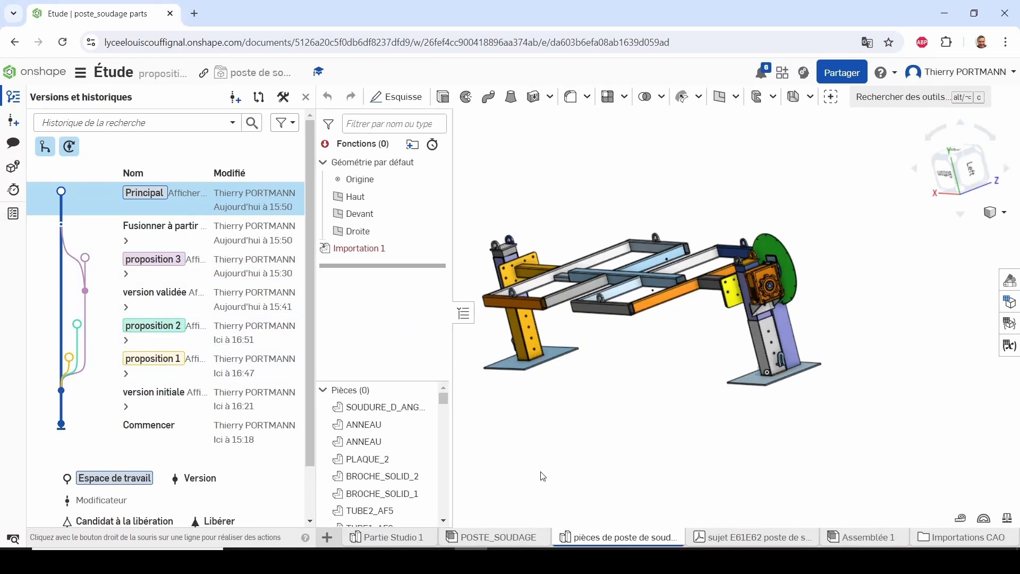
Create a version named V1 from the merge entry in the Principal workspace's history
click(142, 230)
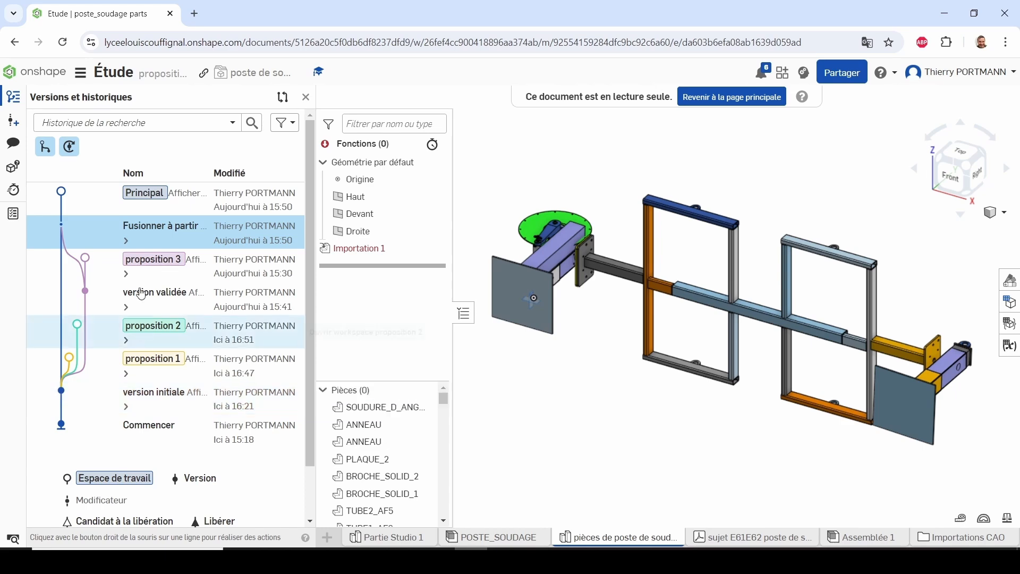
right_click(146, 246)
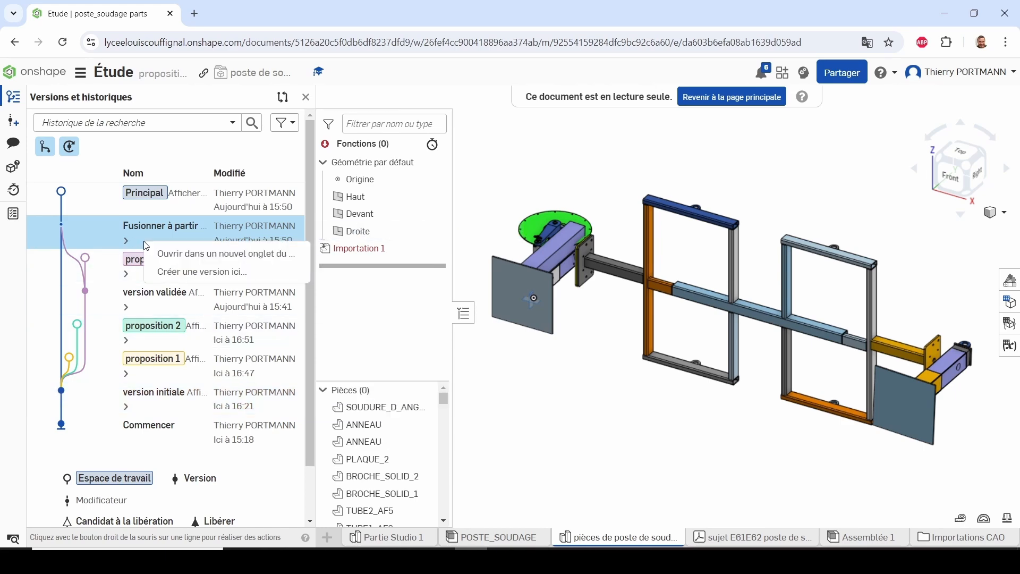
click(166, 274)
click(248, 128)
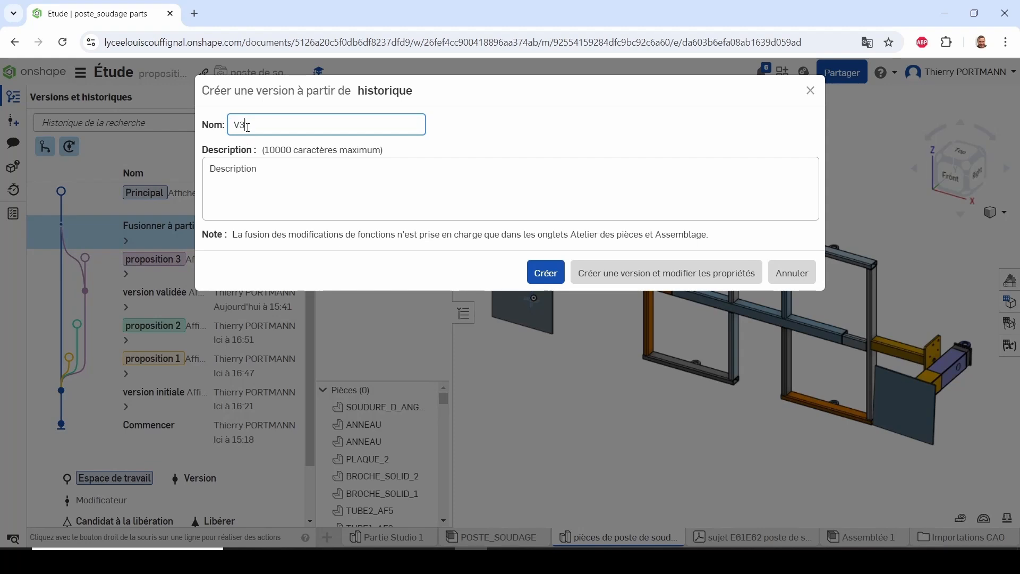
key(BackSpace)
text(1)
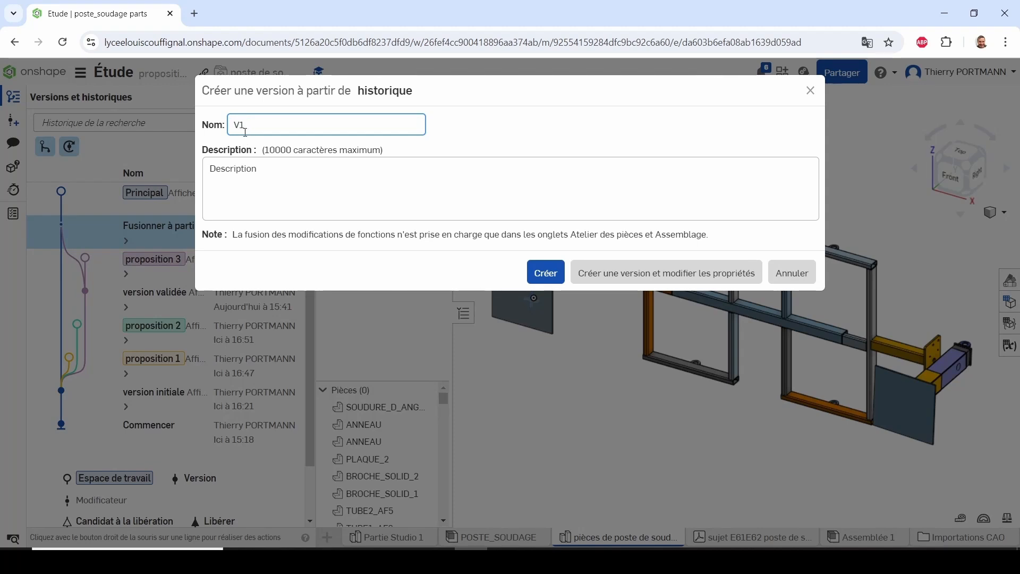
click(548, 272)
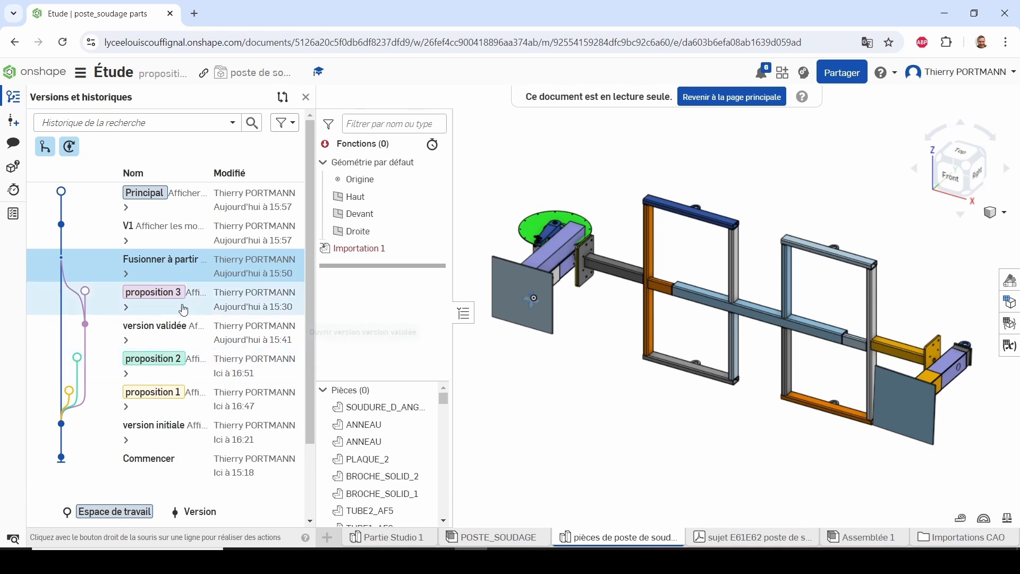
click(159, 233)
right_click(160, 233)
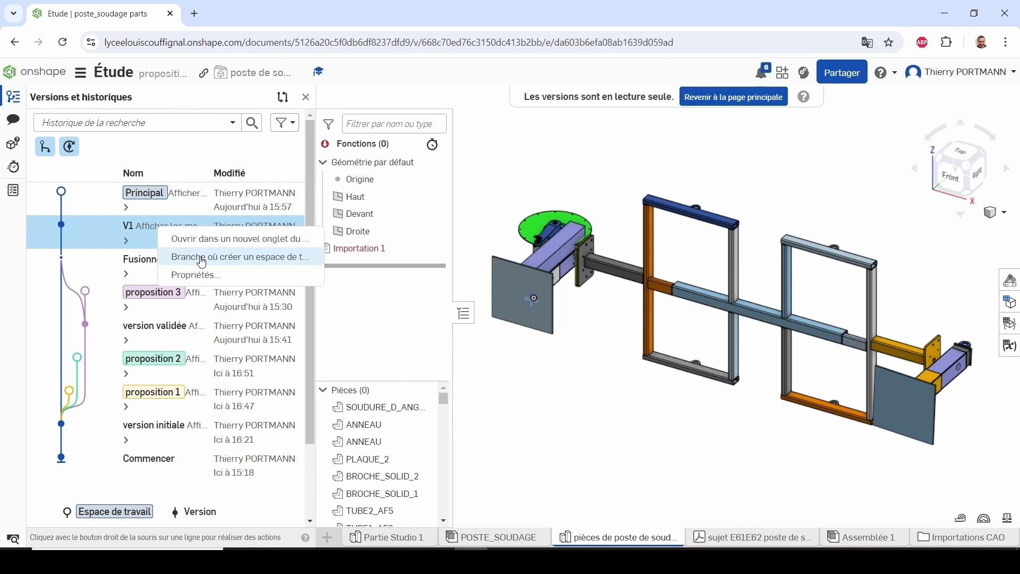
click(582, 417)
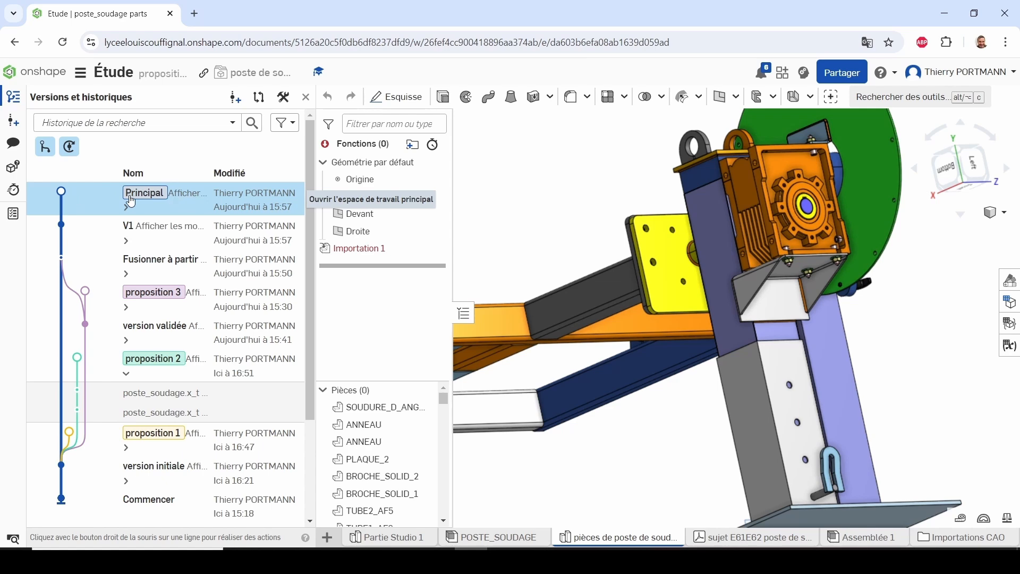
Restore version initiale into the Principal workspace, replacing the modified tabs, and inspect the reducer's support bracket
right_click(141, 472)
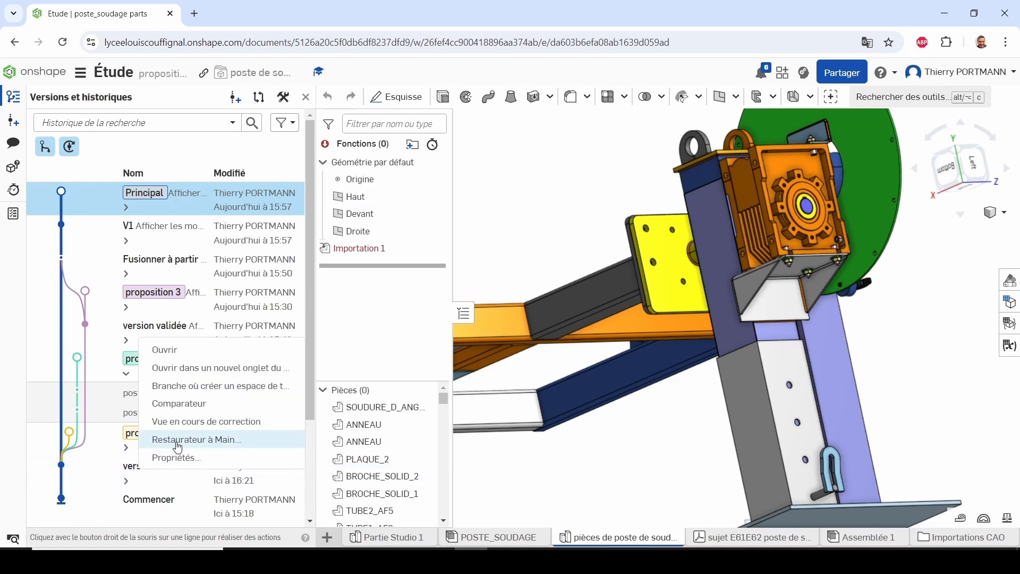
click(177, 442)
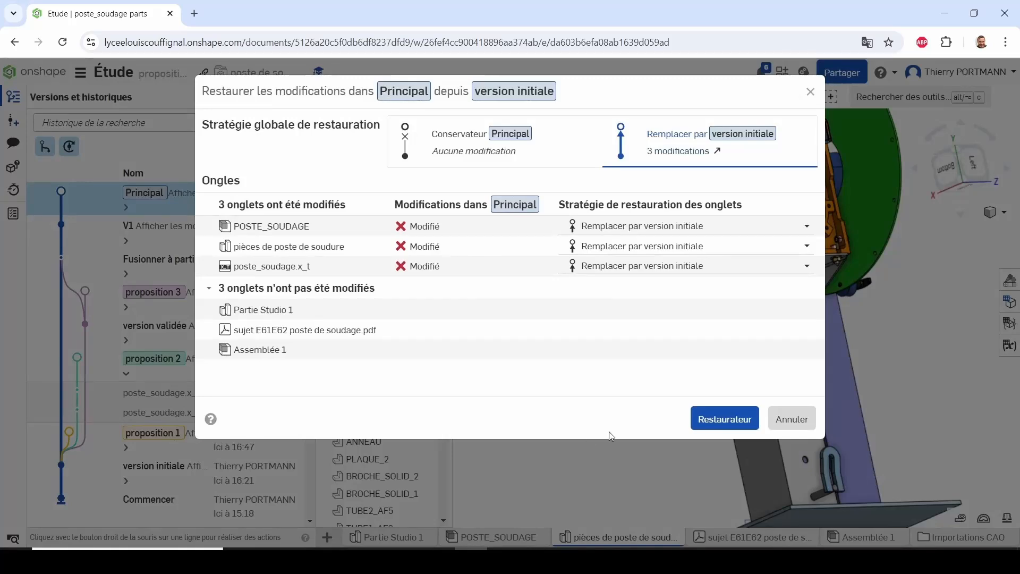
click(725, 421)
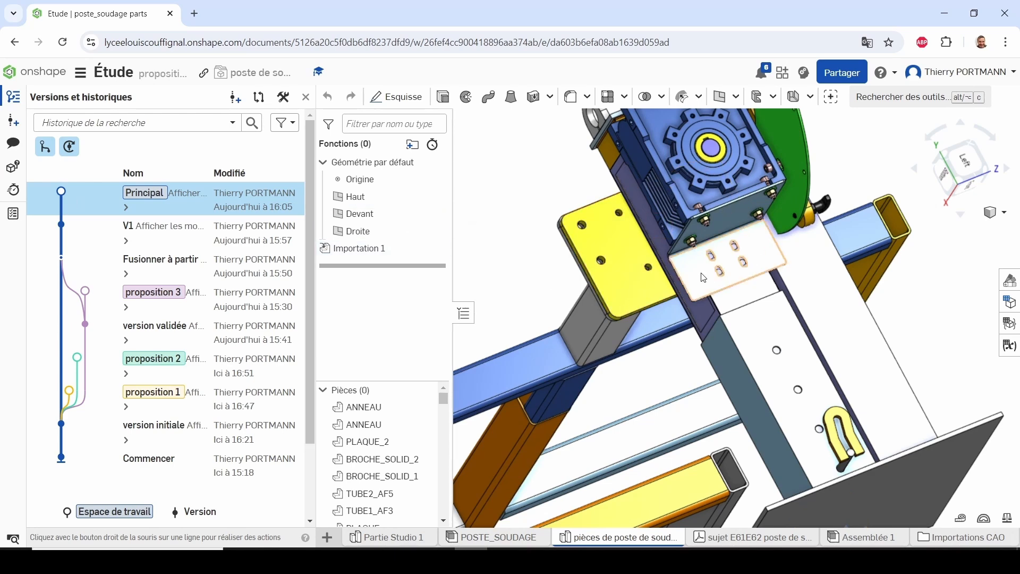
mouse_move(737, 223)
right_down()
mouse_move(729, 231)
mouse_move(735, 225)
right_up()
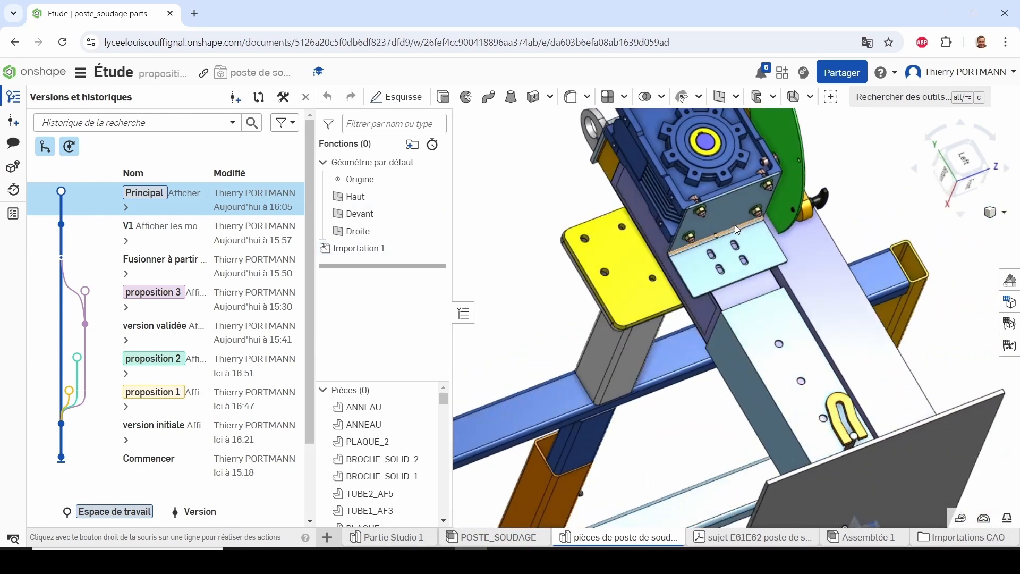
scroll(745, 210, up, 2)
scroll(745, 212, up, 1)
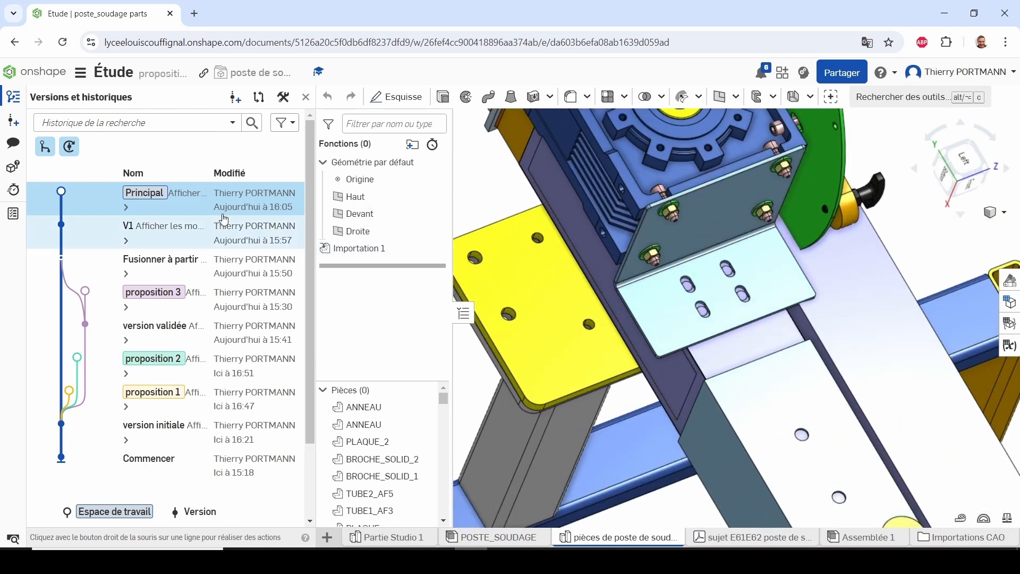
Open version V1 and examine the reducer's support bracket on the vertical column
click(164, 234)
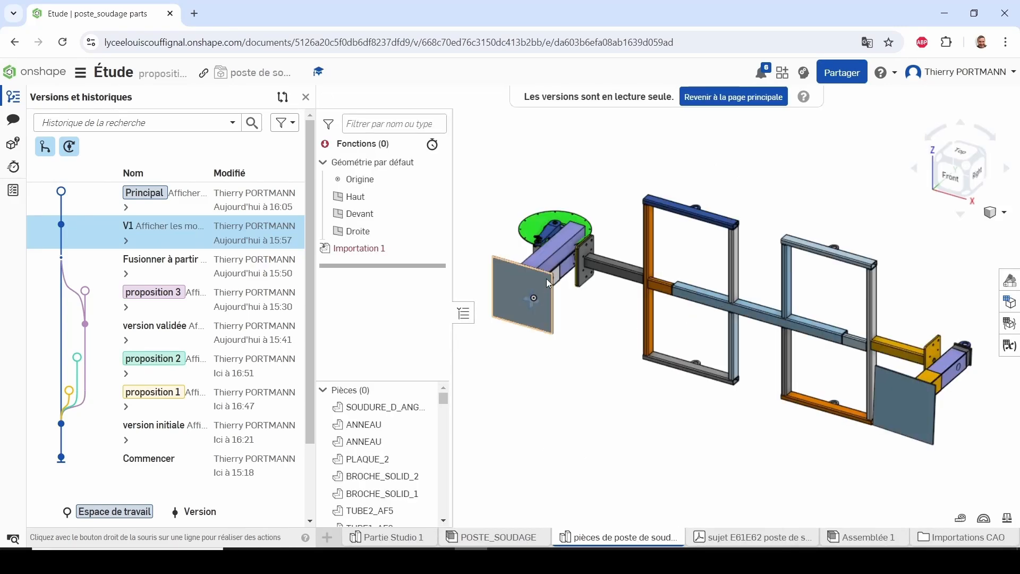
right_drag(546, 279, 649, 280)
scroll(685, 345, up, 1)
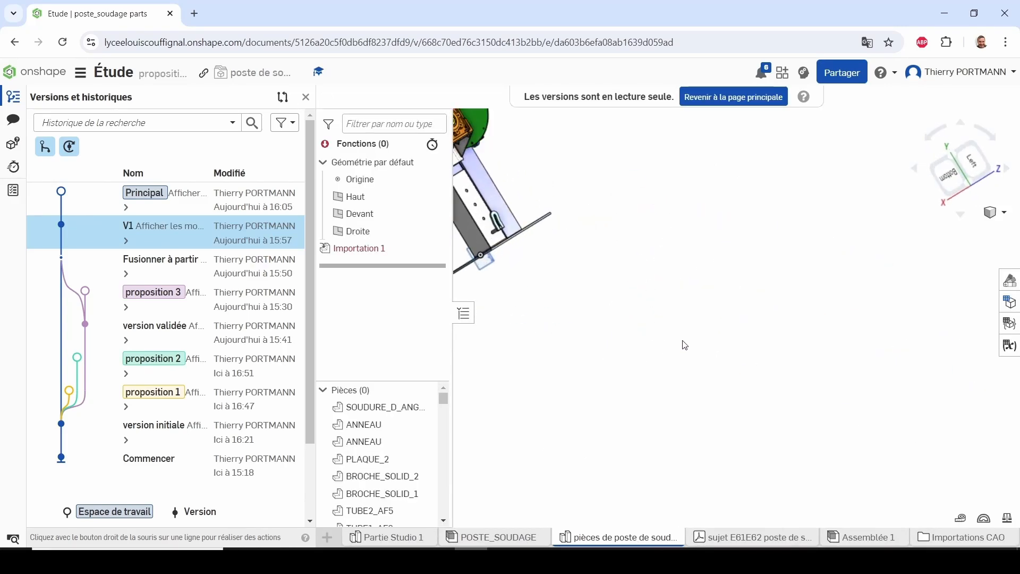
scroll(685, 345, down, 3)
scroll(531, 220, up, 1)
scroll(608, 298, up, 5)
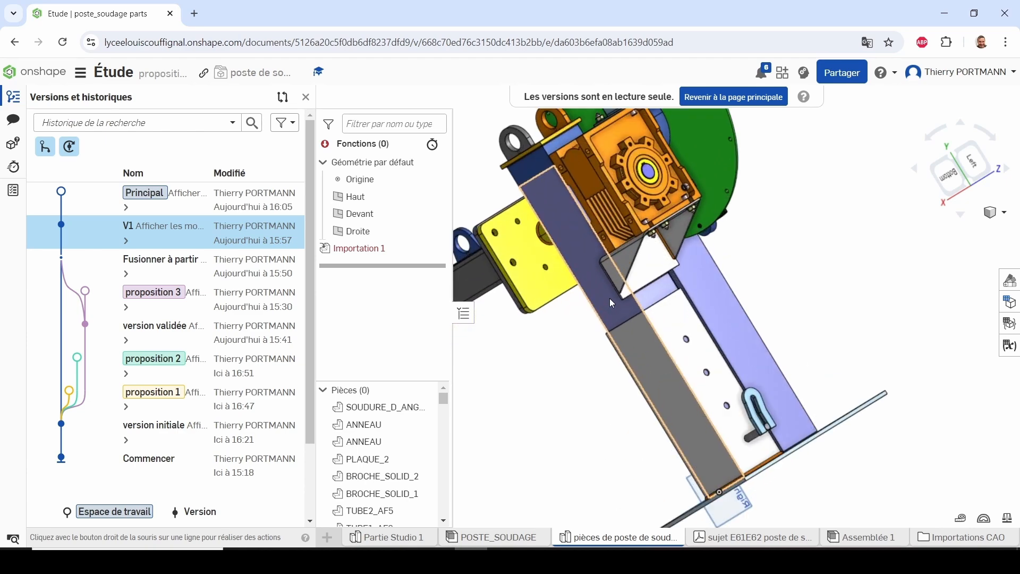
mouse_move(610, 298)
right_down()
mouse_move(585, 289)
mouse_move(595, 292)
right_up()
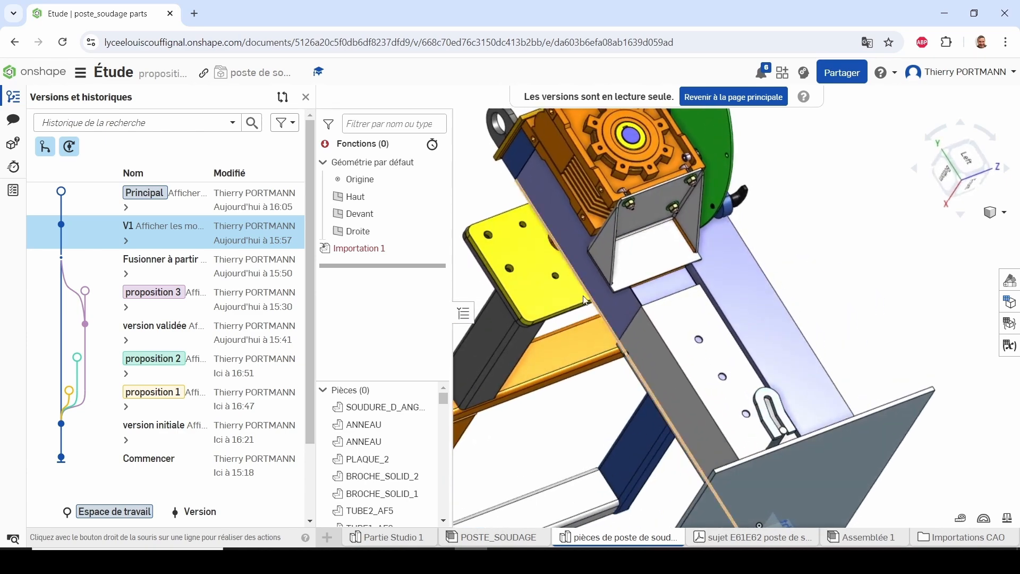
right_click(162, 303)
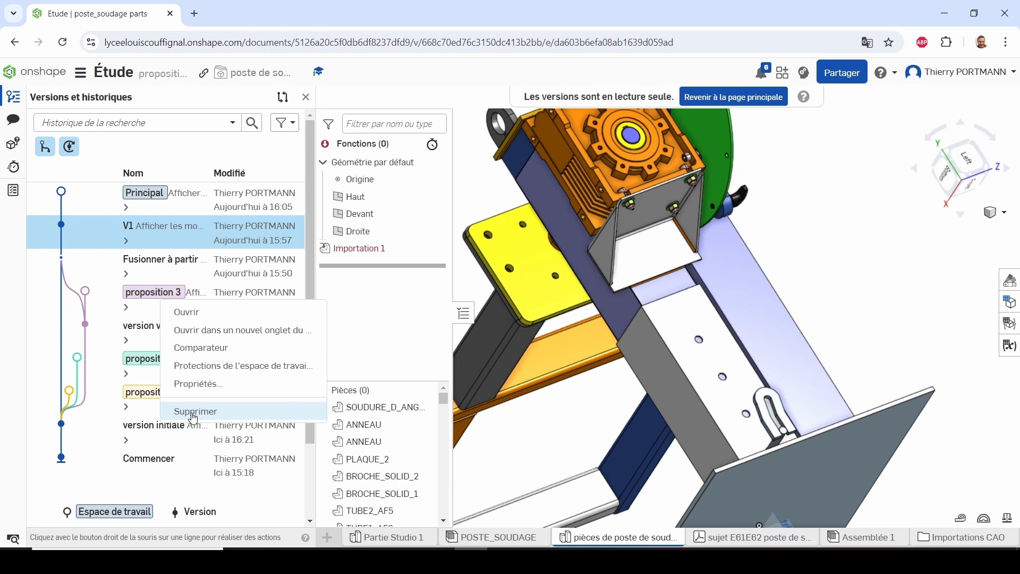
click(823, 240)
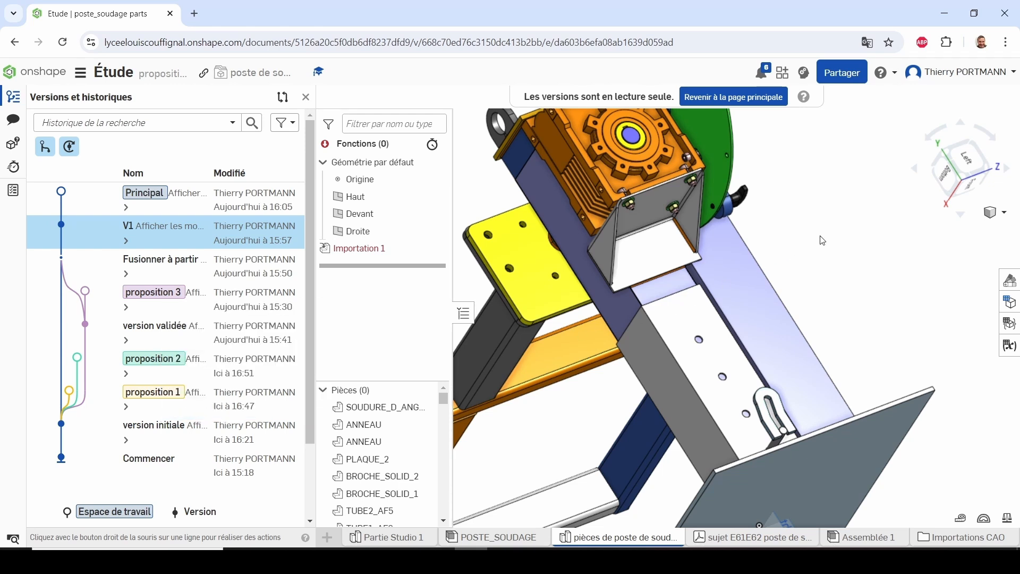